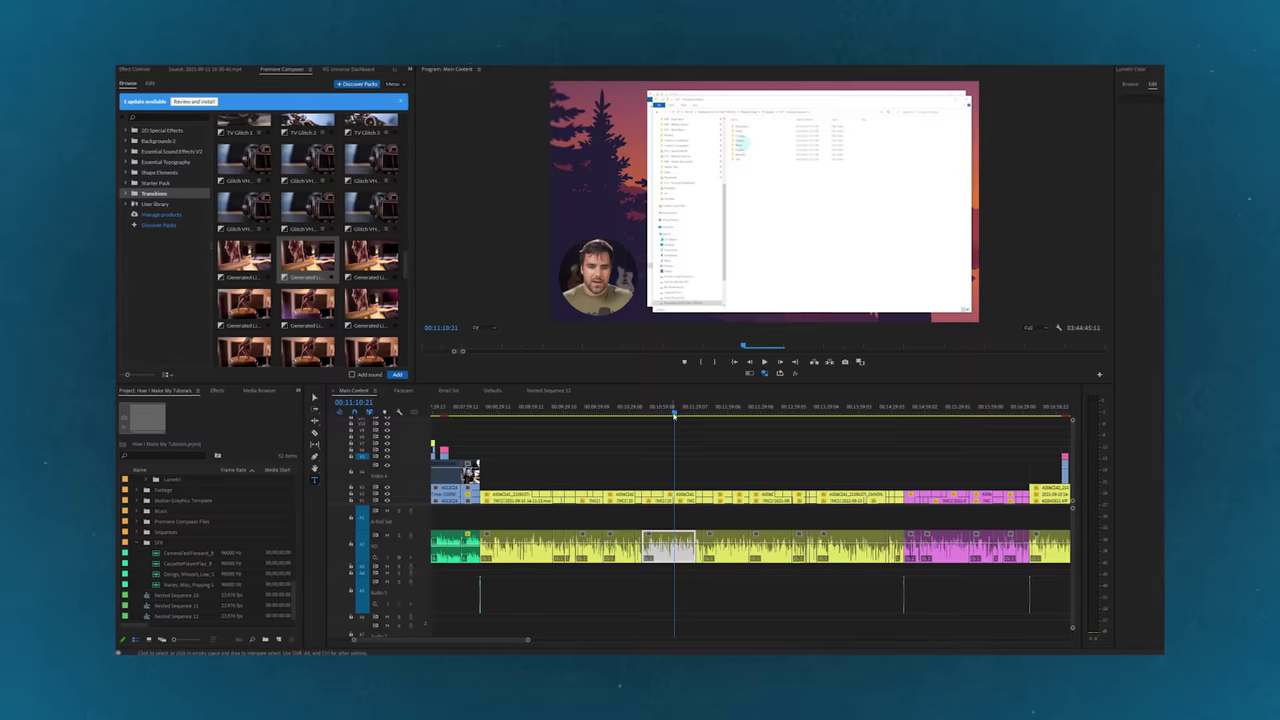
- Copy A012C240_21091075_CANON.MXF from the card's CLIPS001 folder into Footage > A-Roll
{"action": "mouse_move", "coordinate": [674, 414]}
{"action": "left_mouse_down"}
{"action": "mouse_move", "coordinate": [591, 412]}
{"action": "mouse_move", "coordinate": [737, 412]}
{"action": "mouse_move", "coordinate": [663, 412]}
{"action": "mouse_move", "coordinate": [665, 427]}
{"action": "left_mouse_up"}
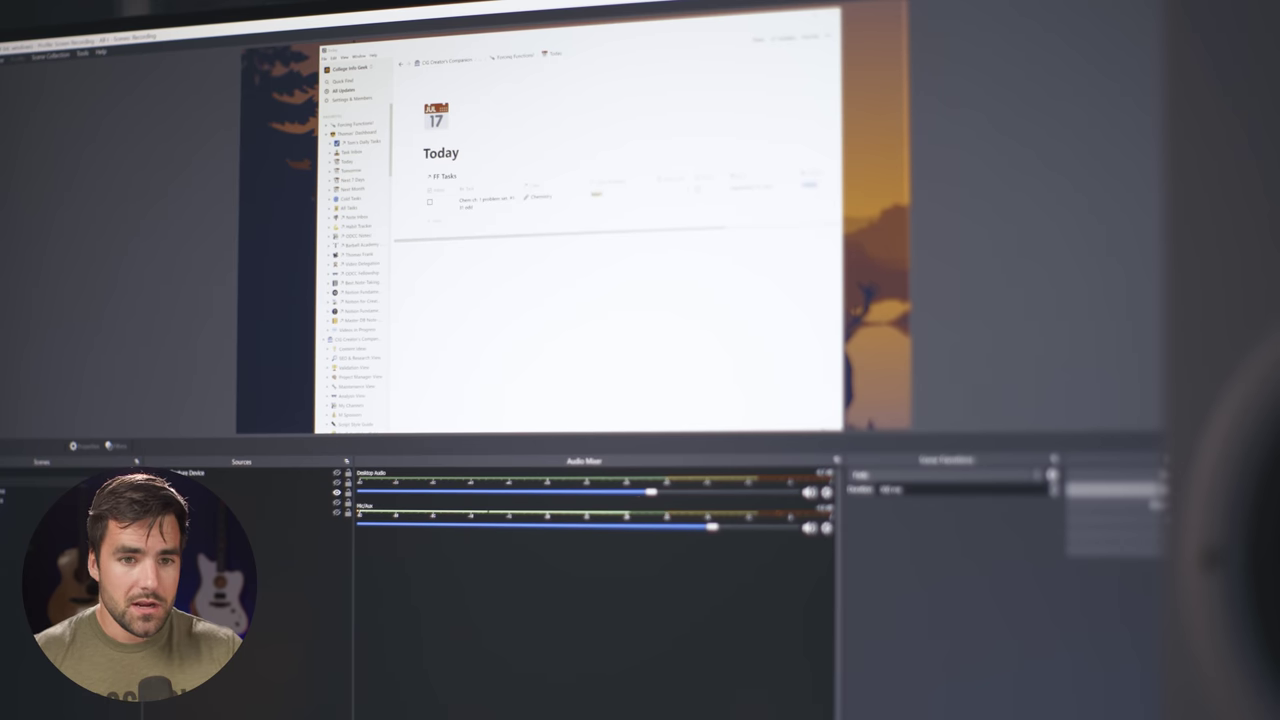
- Move the Notion window capture left and stretch its right edge across the wallpaper
{"action": "left_click_drag", "start_coordinate": [621, 28], "coordinate": [539, 24]}
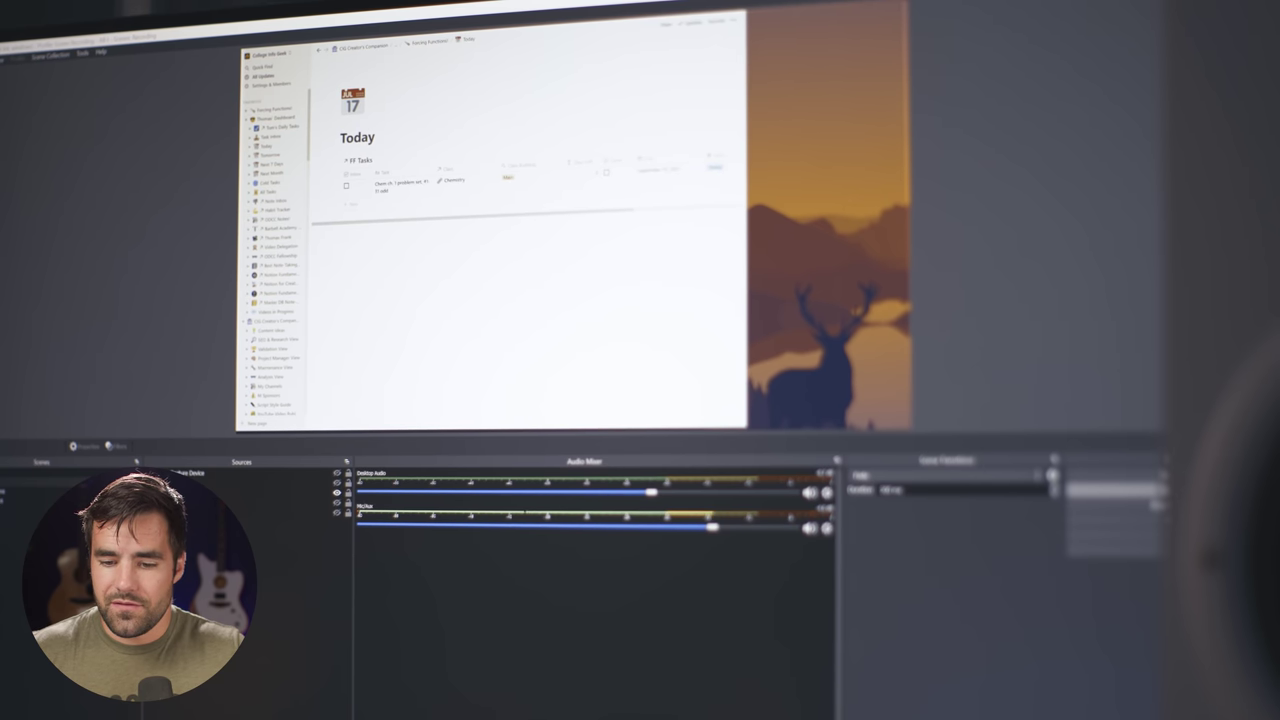
{"action": "left_click_drag", "start_coordinate": [746, 220], "coordinate": [912, 220]}
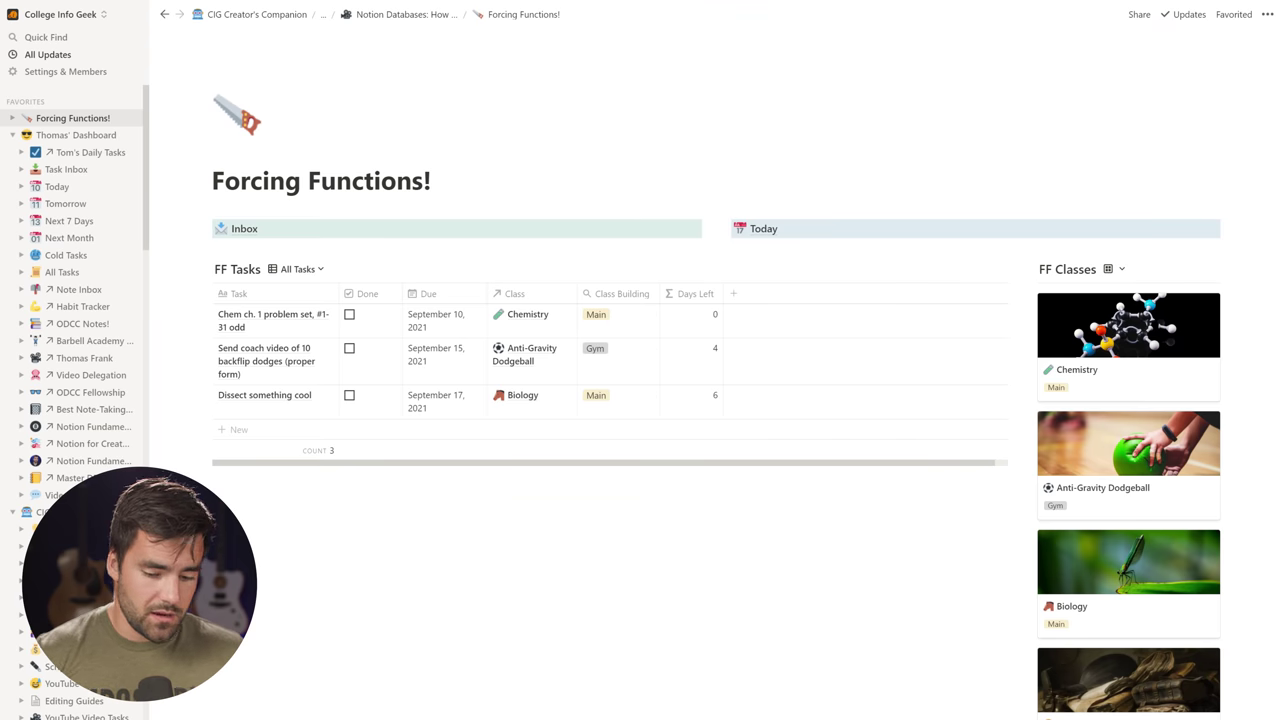
- Zoom the Forcing Functions! page in three steps and close Notion's sidebar
{"action": "key", "text": "ctrl+equal"}
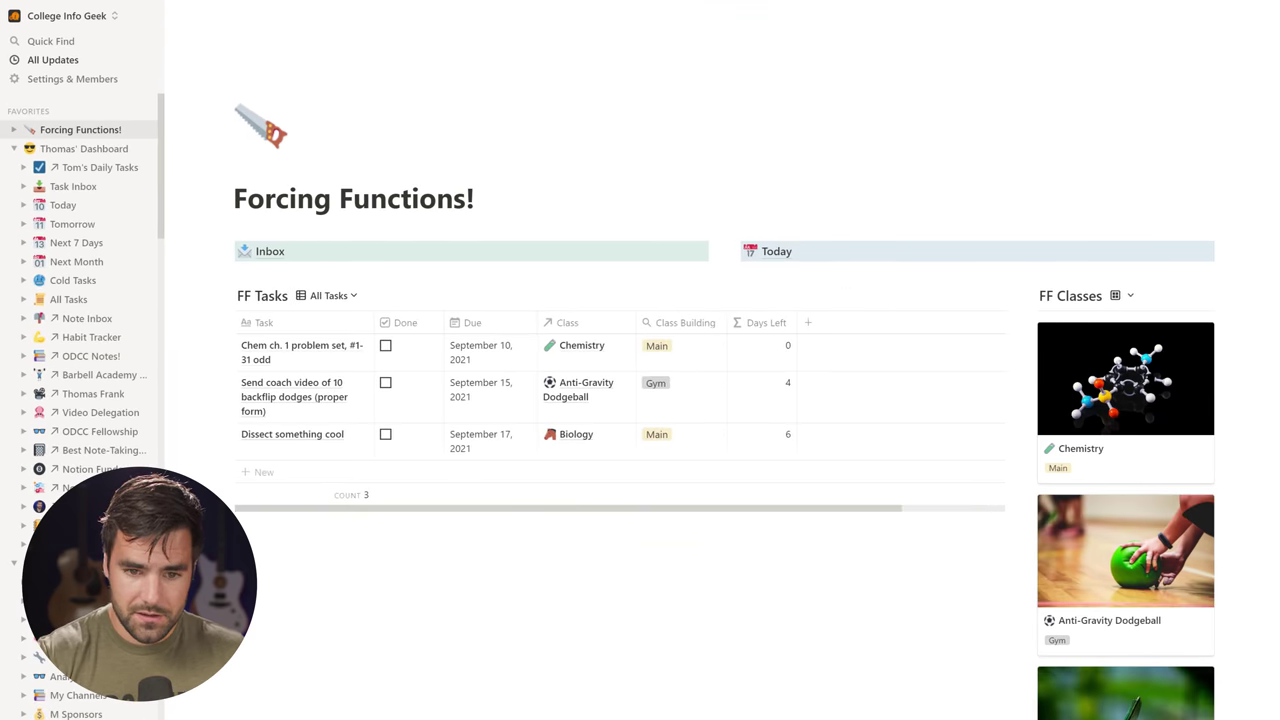
{"action": "key", "text": "ctrl+equal"}
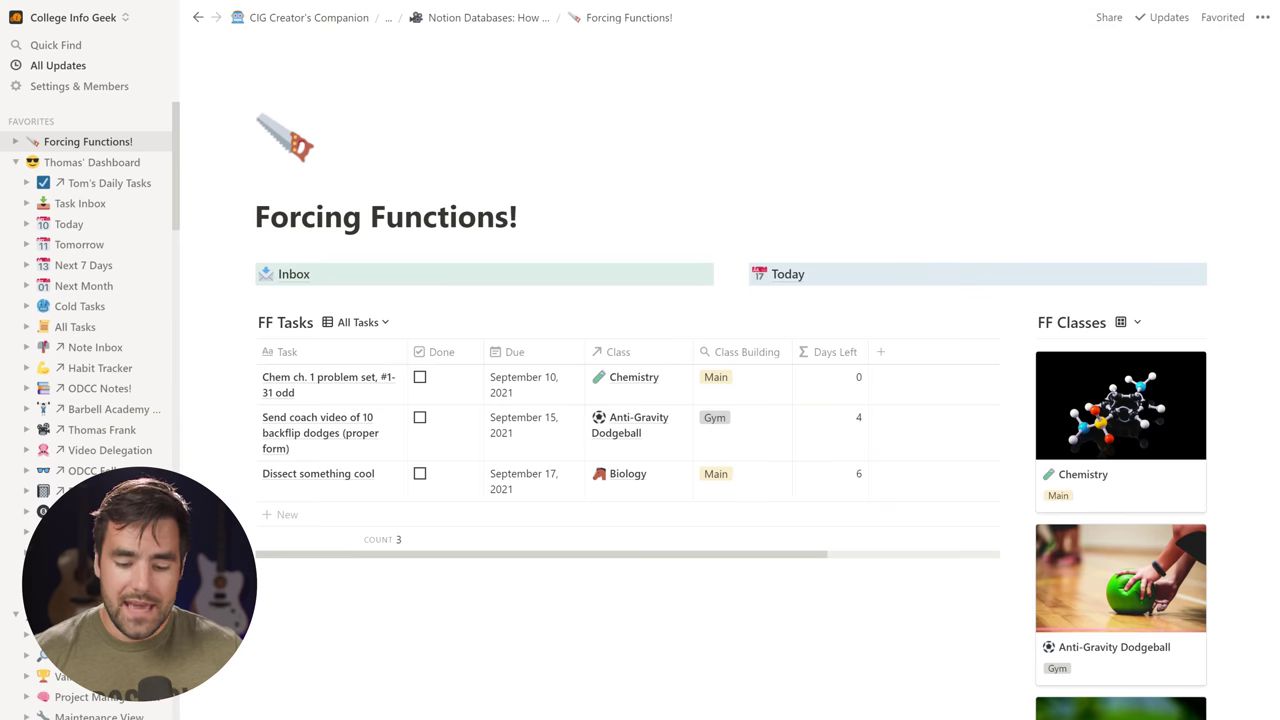
{"action": "key", "text": "ctrl+plus"}
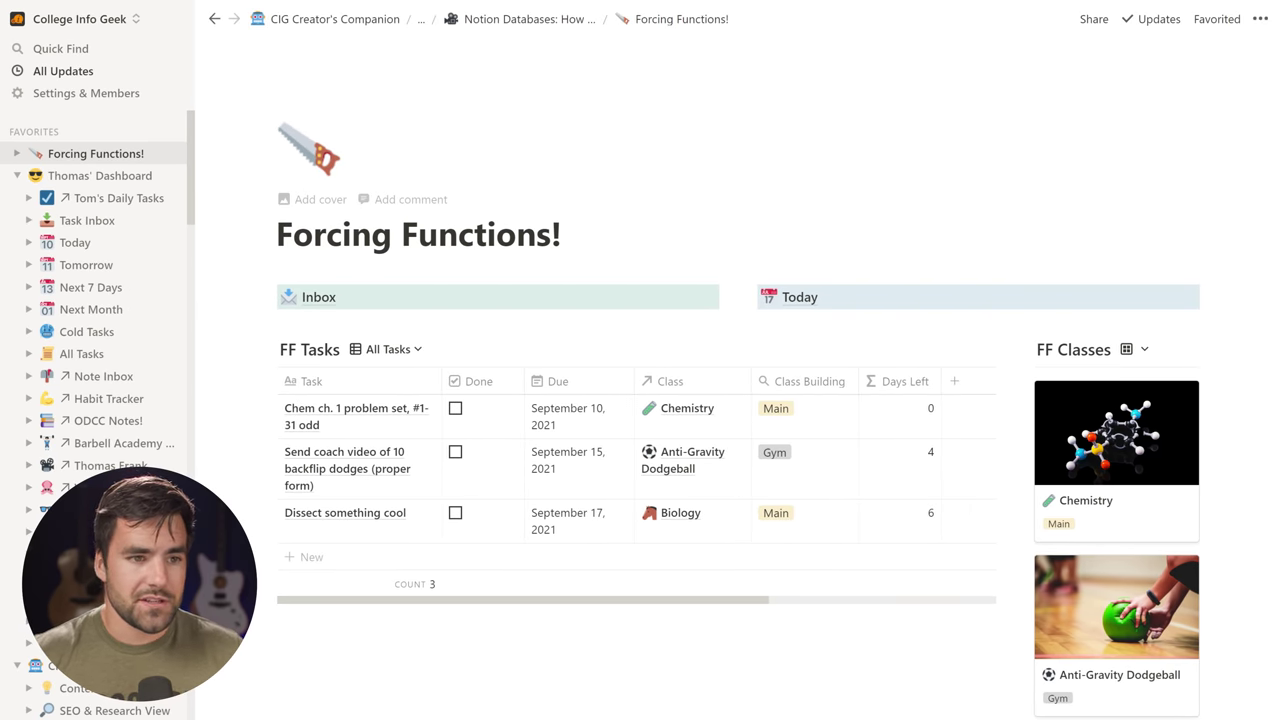
{"action": "left_click", "coordinate": [177, 18]}
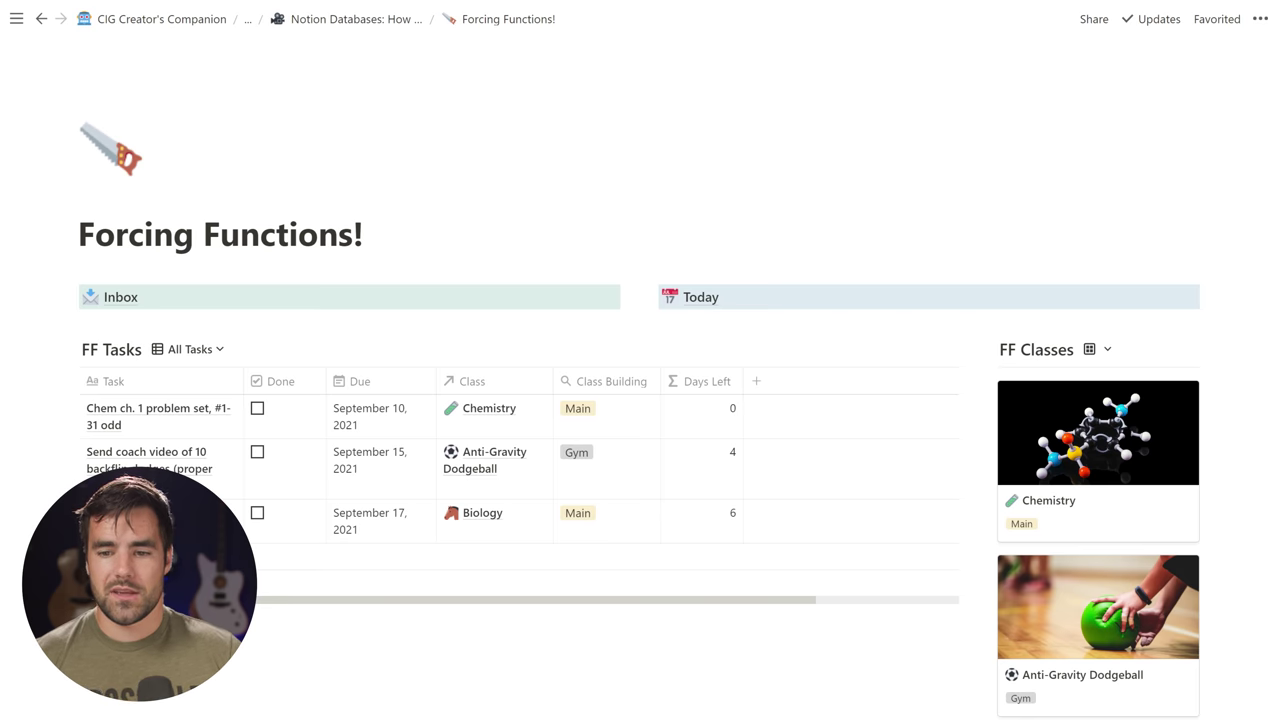
- Launch Mouse Highlight, apply a cyan highlight at size 50 and opacity 50, then minimize it
{"action": "key", "text": "super"}
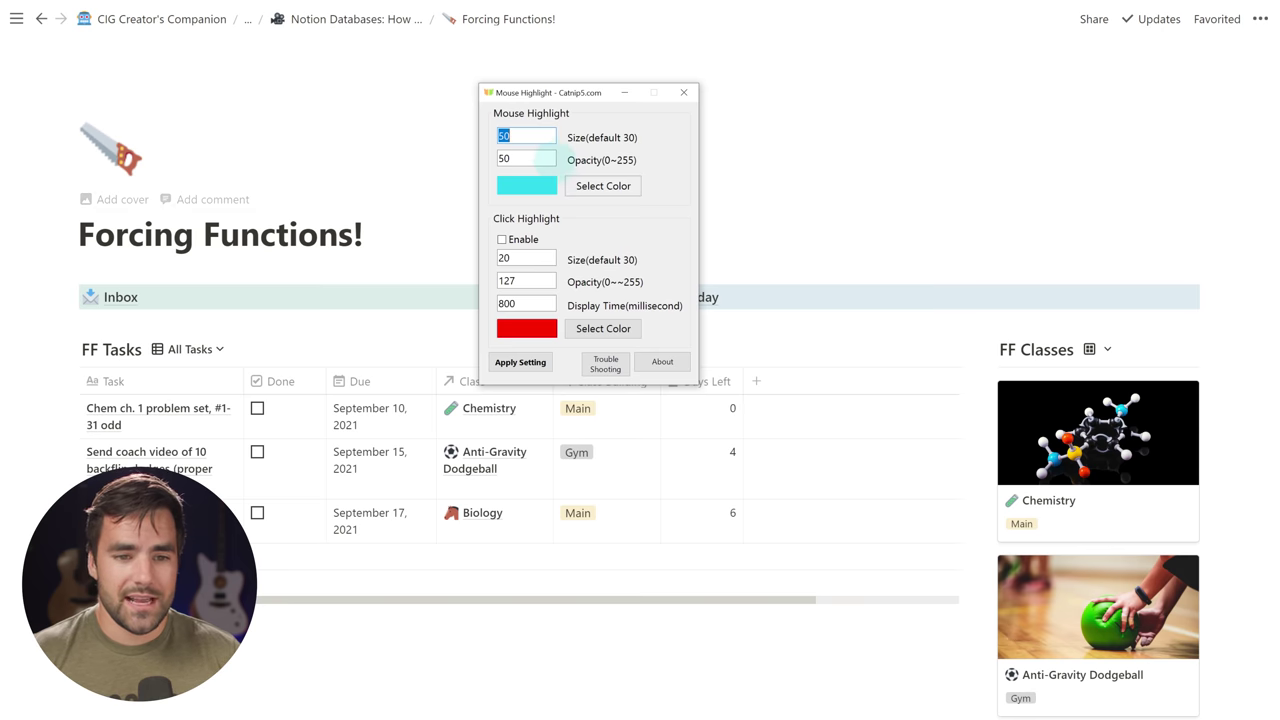
{"action": "left_click", "coordinate": [625, 93]}
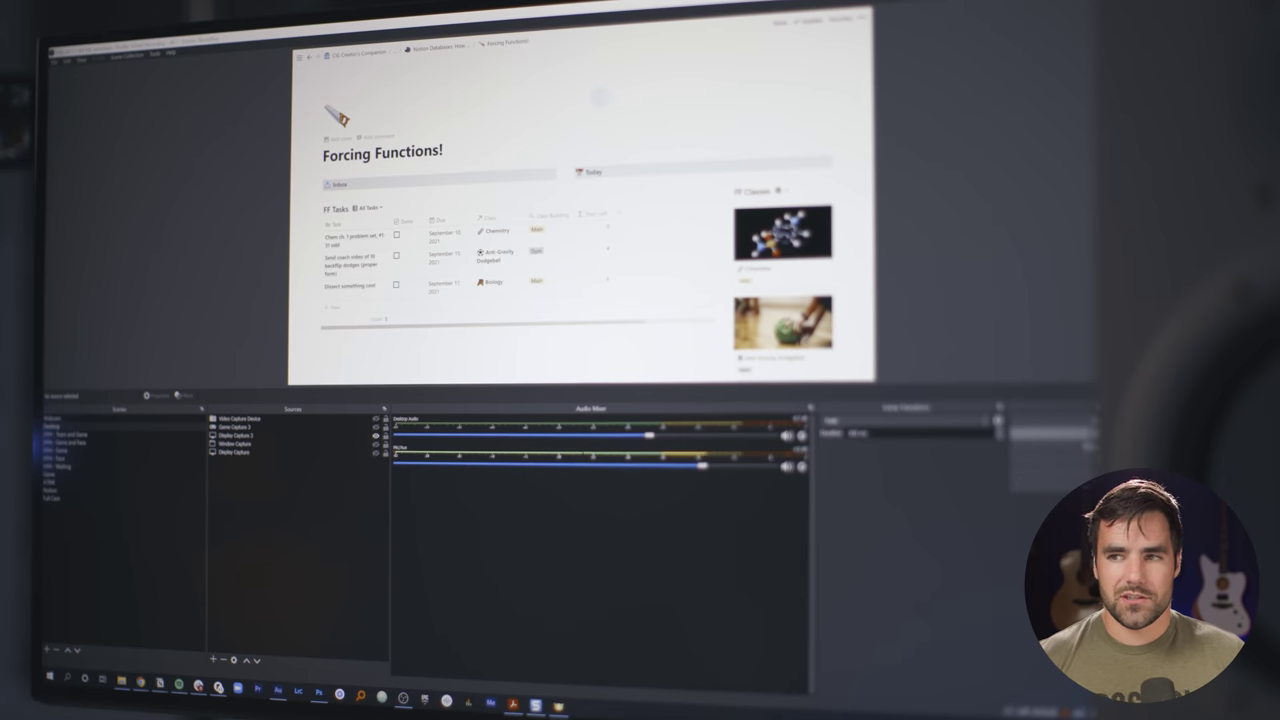
- Select the Notion display capture source in the OBS preview
{"action": "left_click", "coordinate": [210, 170]}
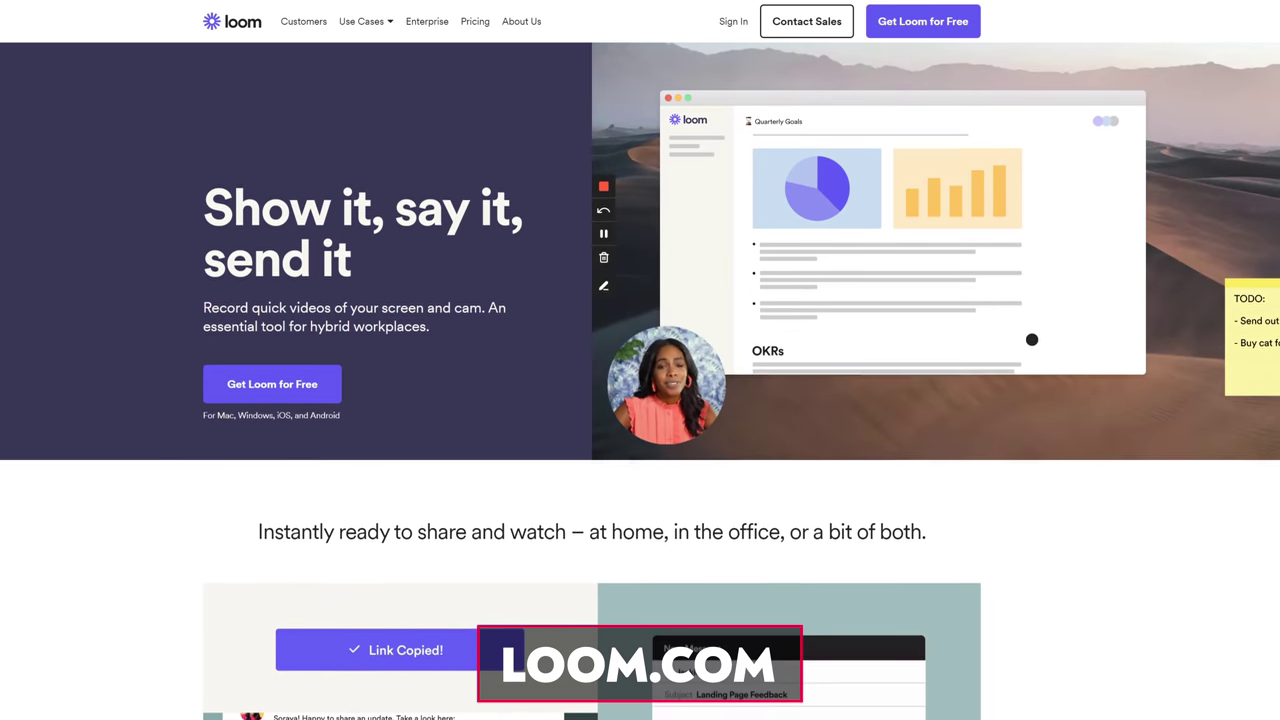
{"action": "scroll", "coordinate": [640, 380], "scroll_direction": "down", "scroll_amount": 1}
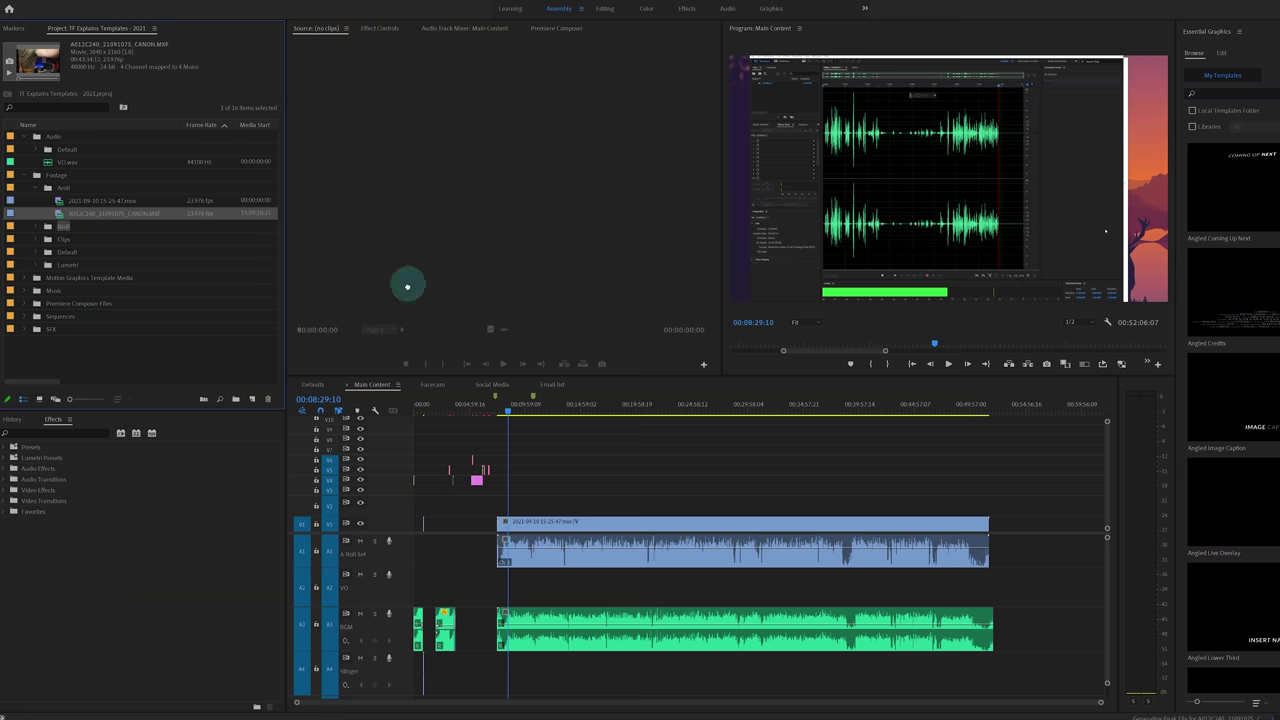
- Place the A012C240 face-cam clip on V2 above the screen recording, then zoom the timeline
{"action": "left_click_drag", "start_coordinate": [409, 280], "coordinate": [1034, 560]}
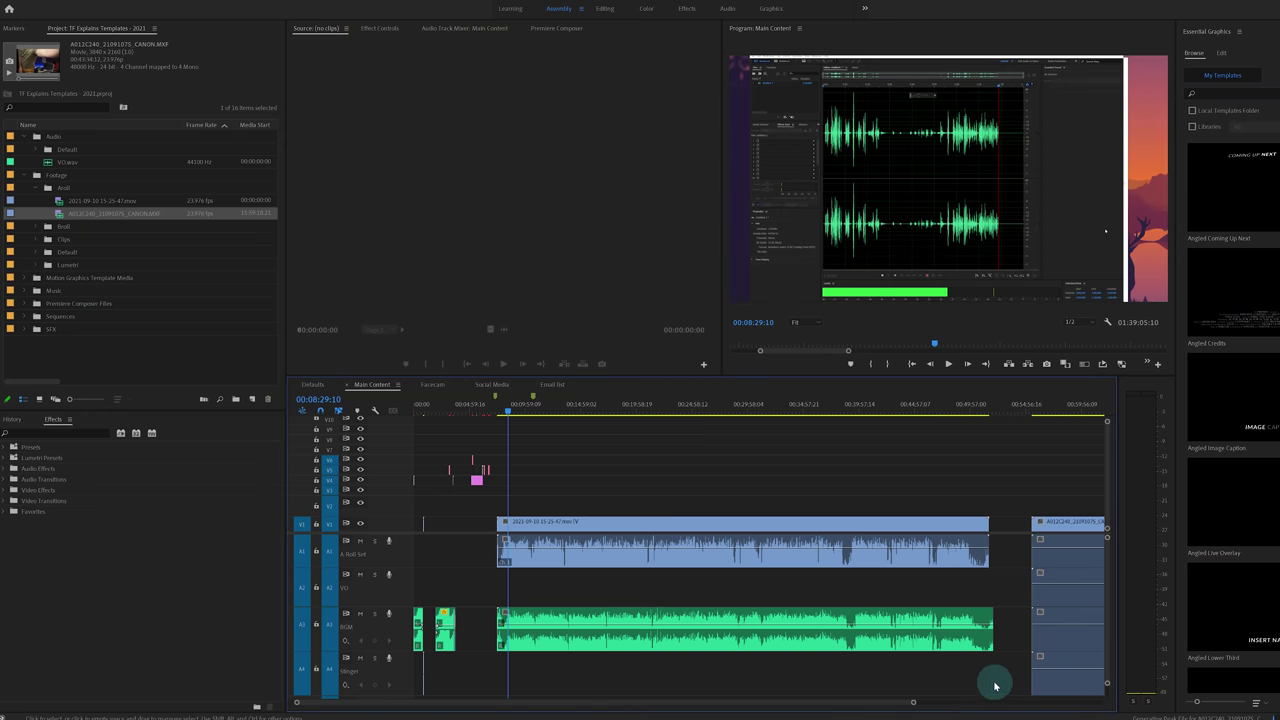
{"action": "left_click_drag", "start_coordinate": [504, 180], "coordinate": [508, 512]}
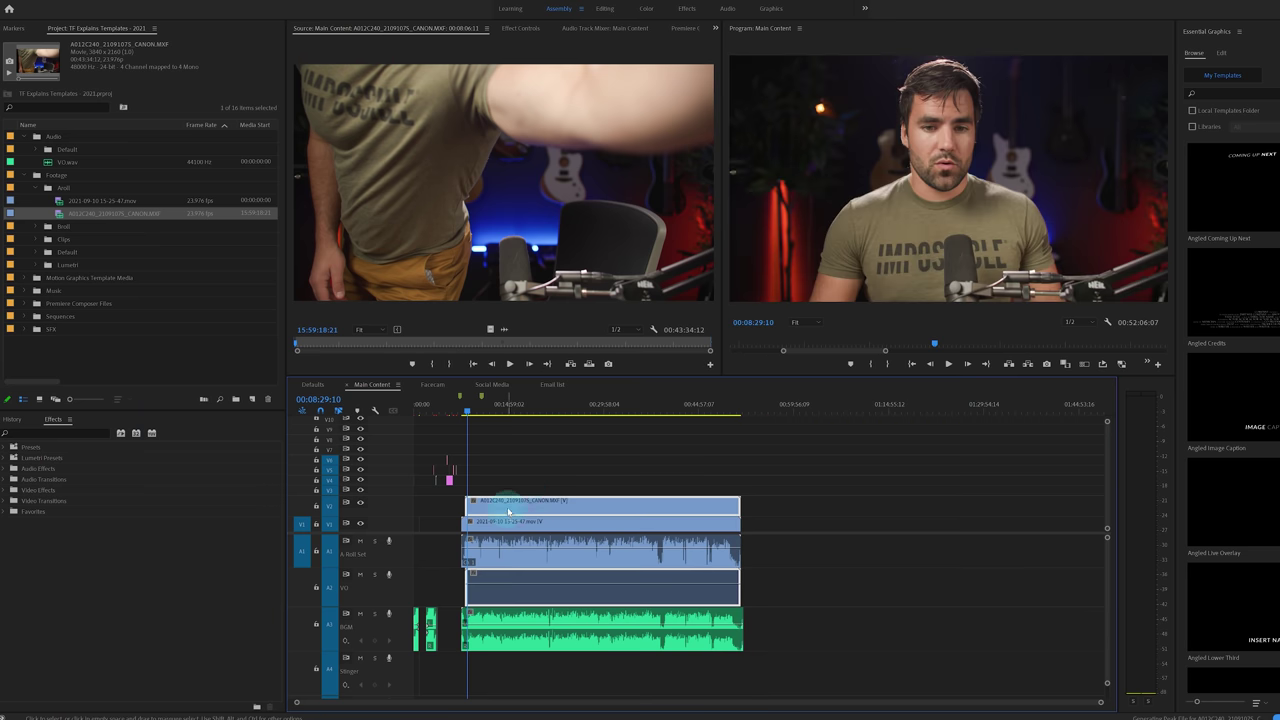
{"action": "key", "text": "="}
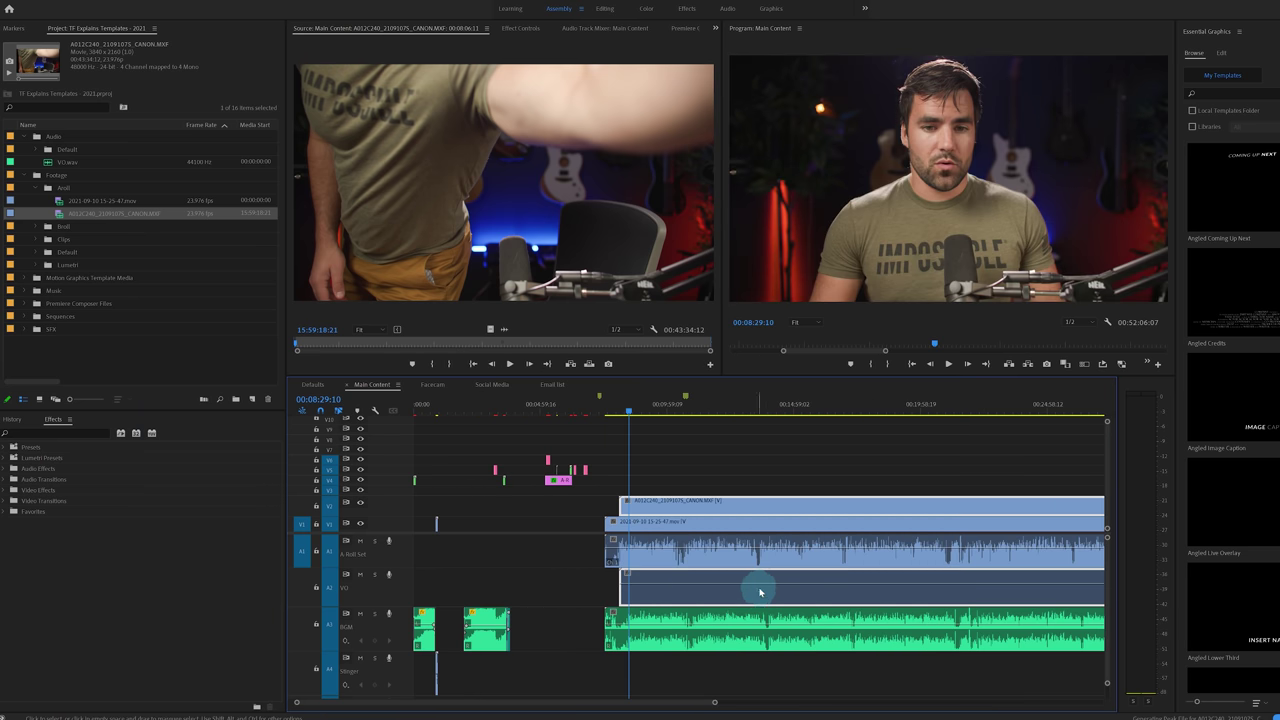
{"action": "key", "text": "="}
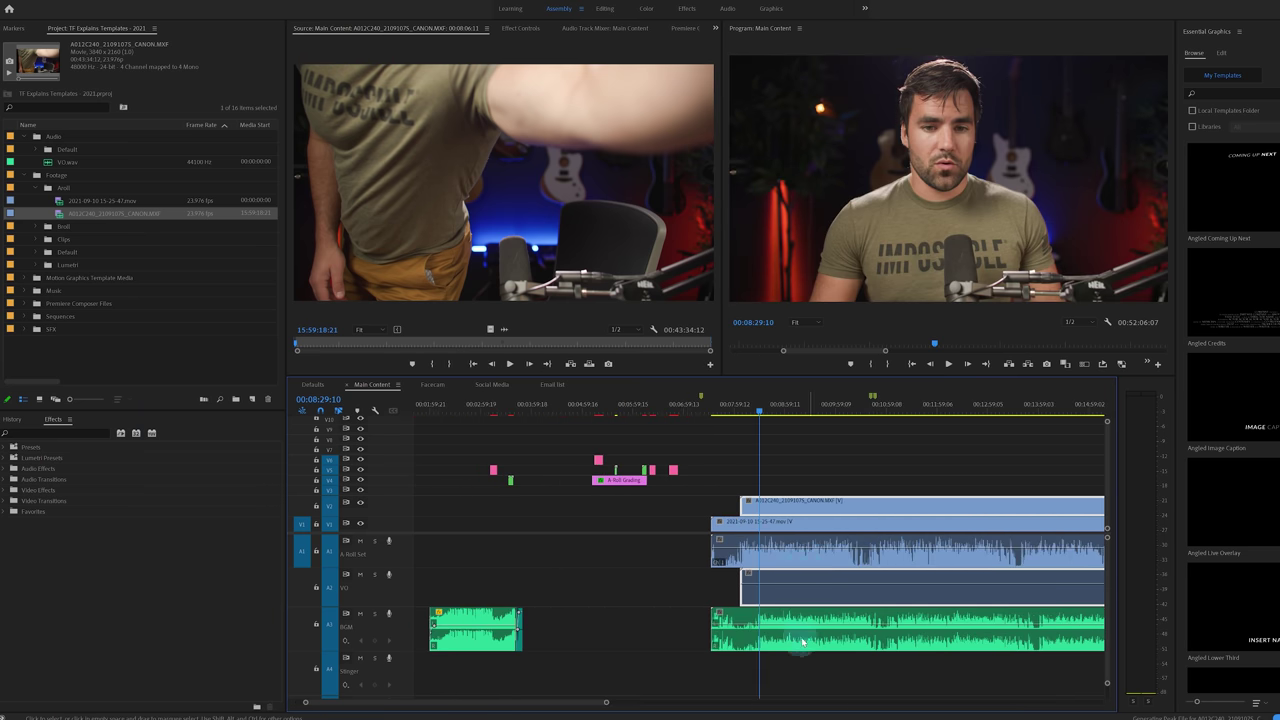
{"action": "key", "text": "-"}
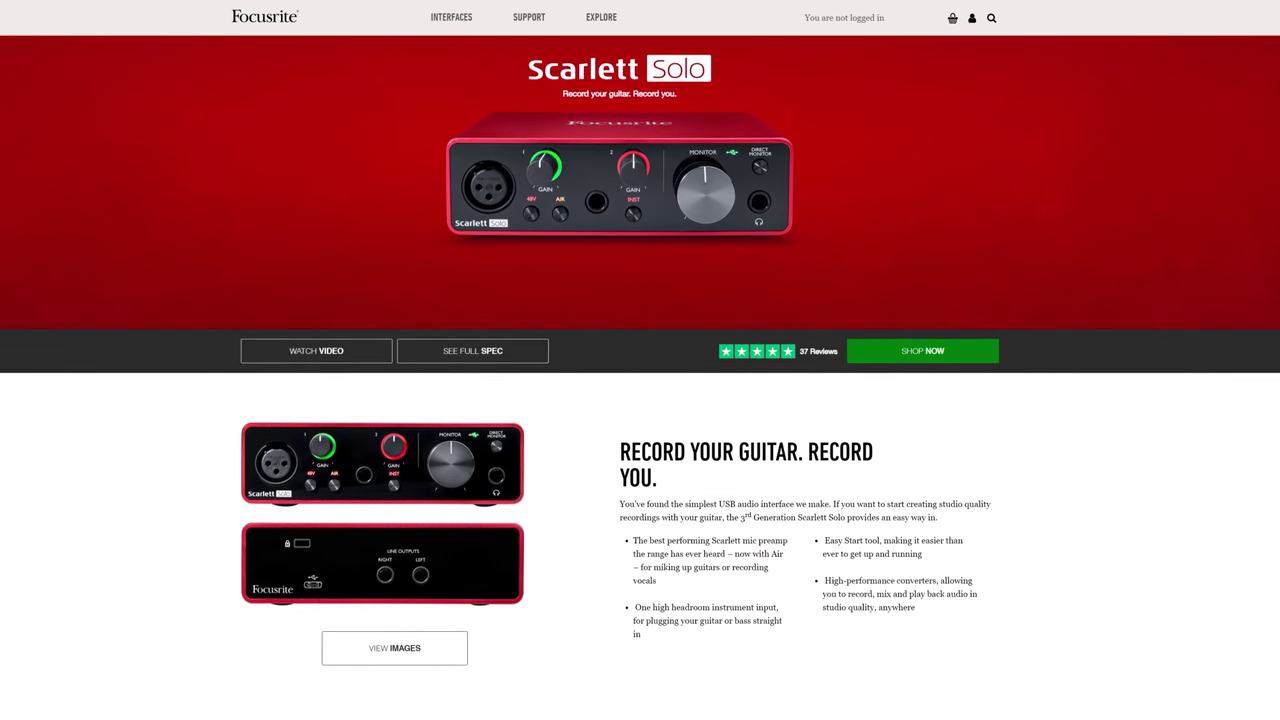
{"action": "scroll", "coordinate": [640, 360], "scroll_direction": "down", "scroll_amount": 1}
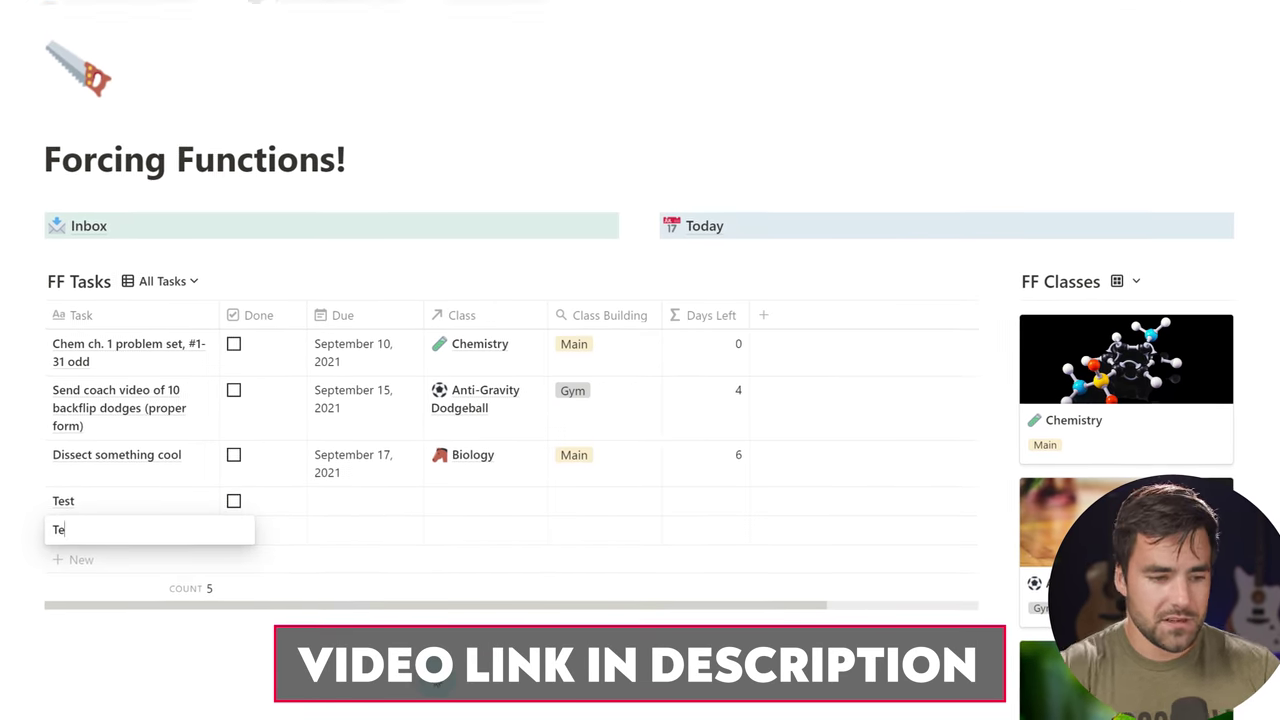
- Commit the new task name in FF Tasks and minimize the Notion window
{"action": "key", "text": "Return"}
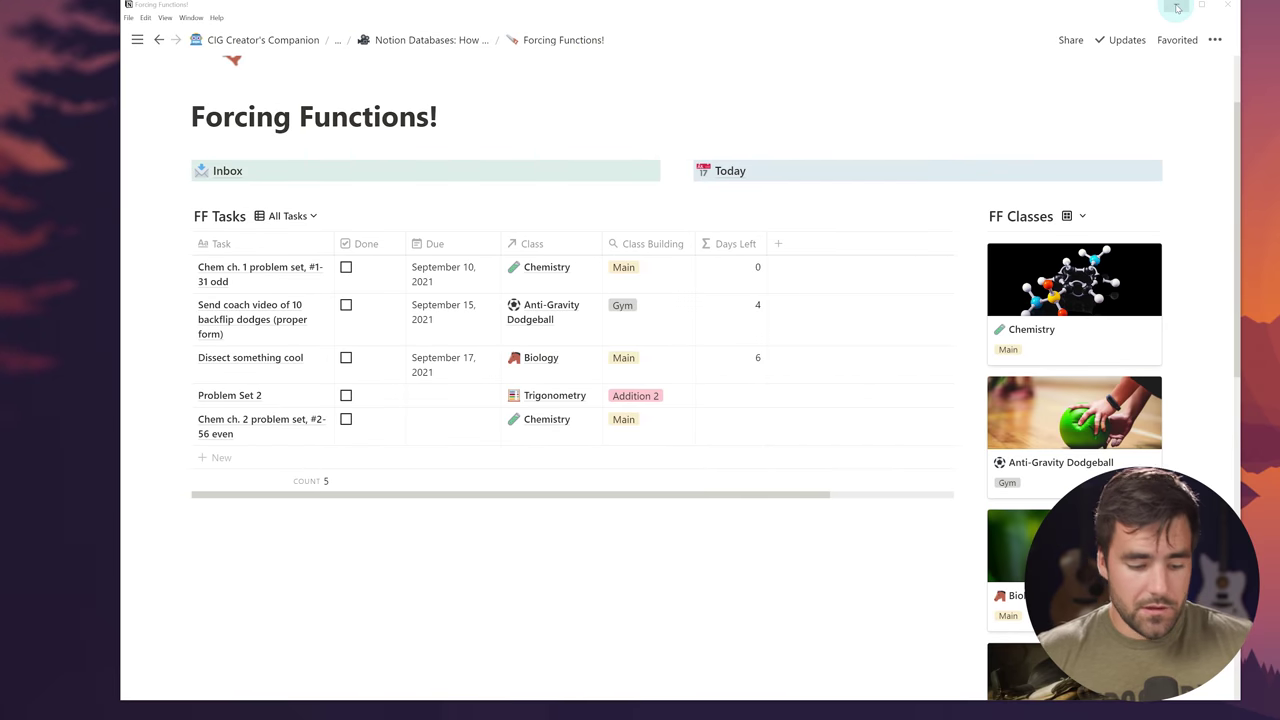
{"action": "left_click", "coordinate": [1177, 8]}
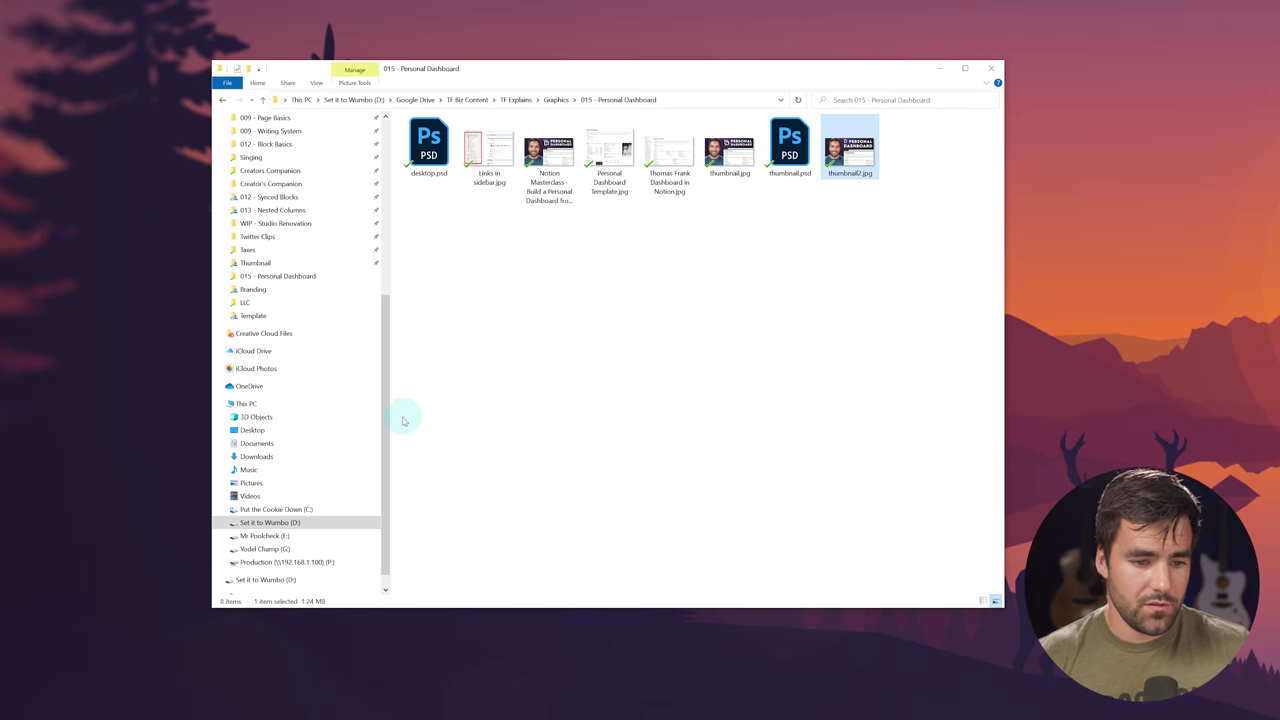
- Go from 011 - Notion API Launch up past TF Explains and open the YouTube folder
{"action": "left_click_drag", "start_coordinate": [391, 413], "coordinate": [391, 255]}
{"action": "scroll", "coordinate": [316, 340], "scroll_direction": "up", "scroll_amount": 1}
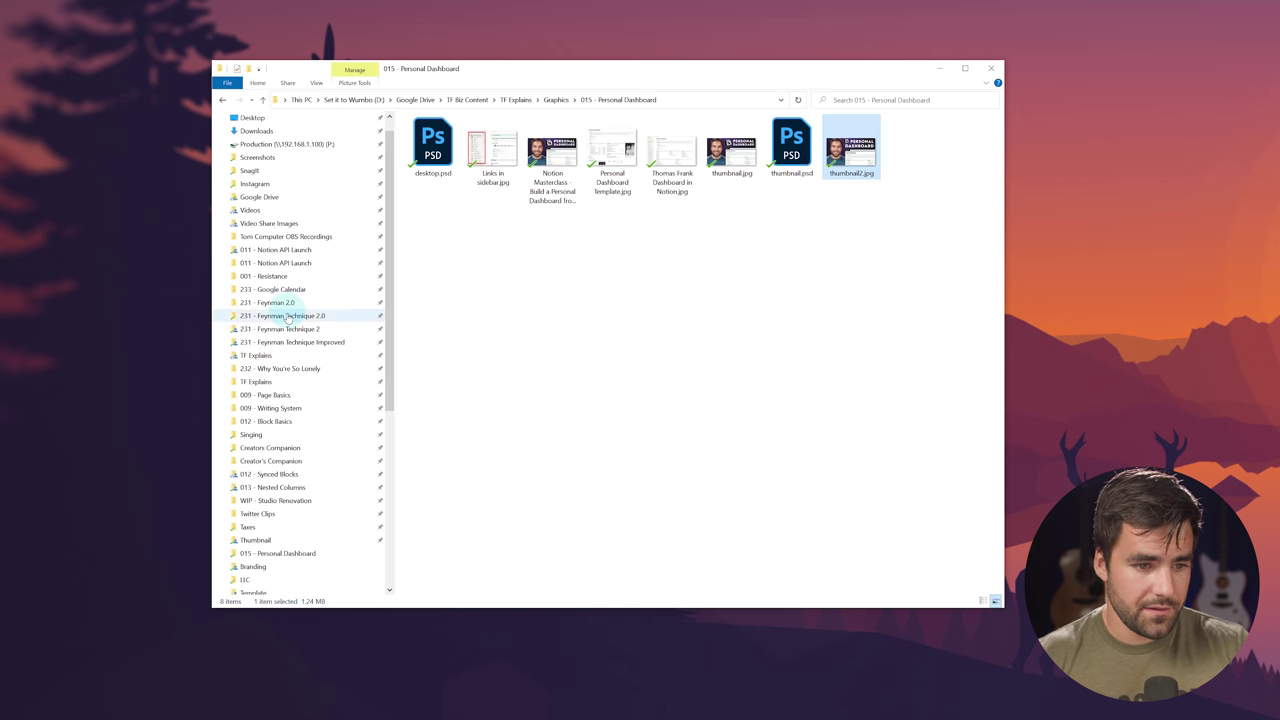
{"action": "left_click", "coordinate": [300, 262]}
{"action": "left_click", "coordinate": [498, 99]}
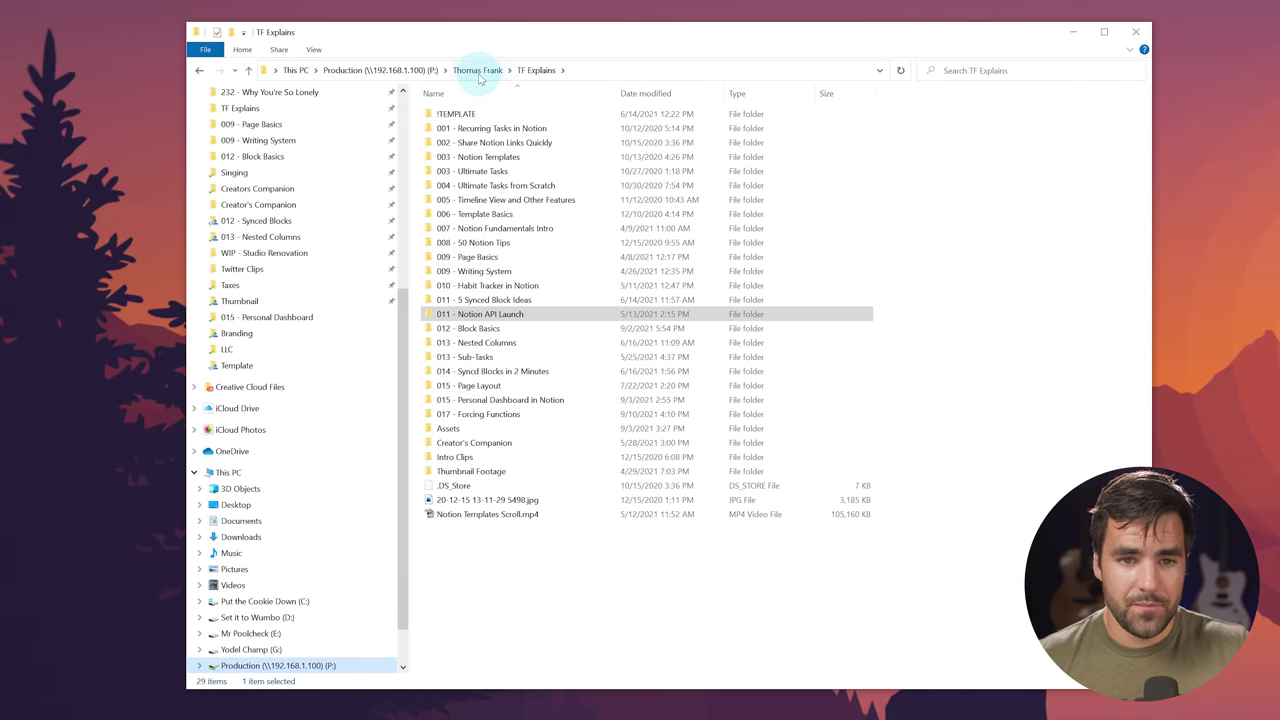
{"action": "left_click", "coordinate": [479, 71]}
{"action": "double_click", "coordinate": [540, 287]}
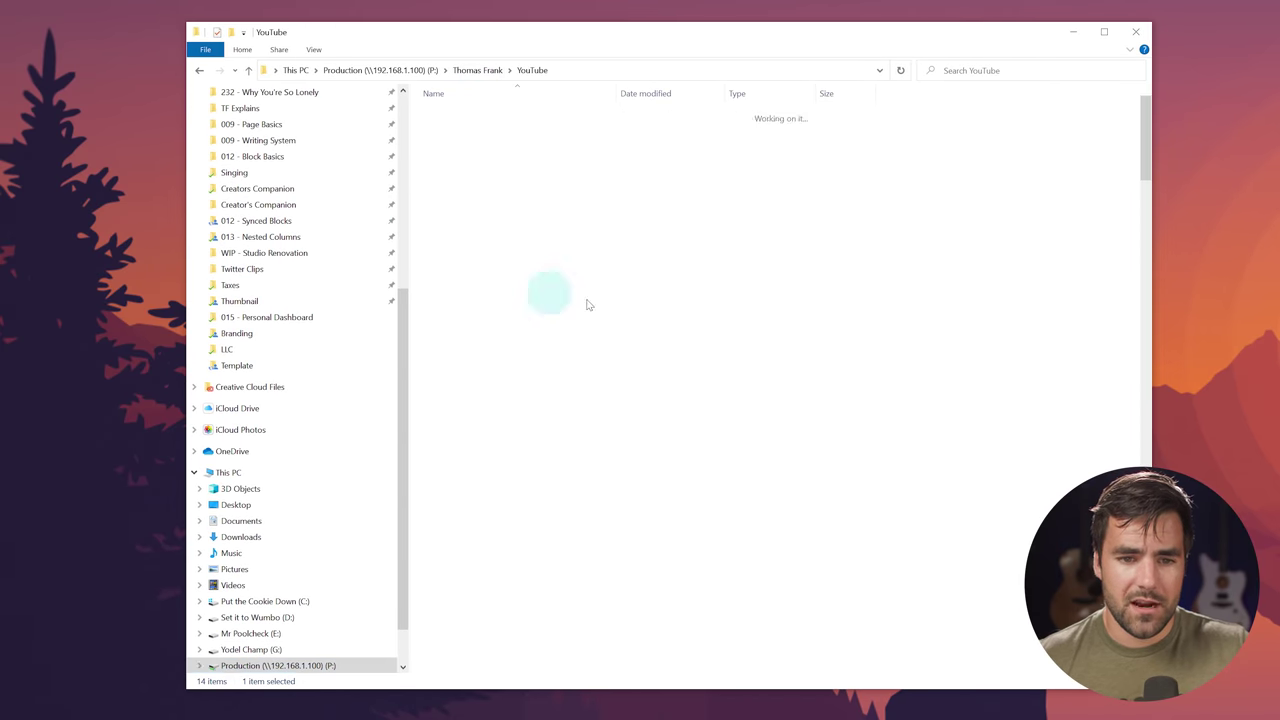
{"action": "scroll", "coordinate": [714, 449], "scroll_direction": "down", "scroll_amount": 9}
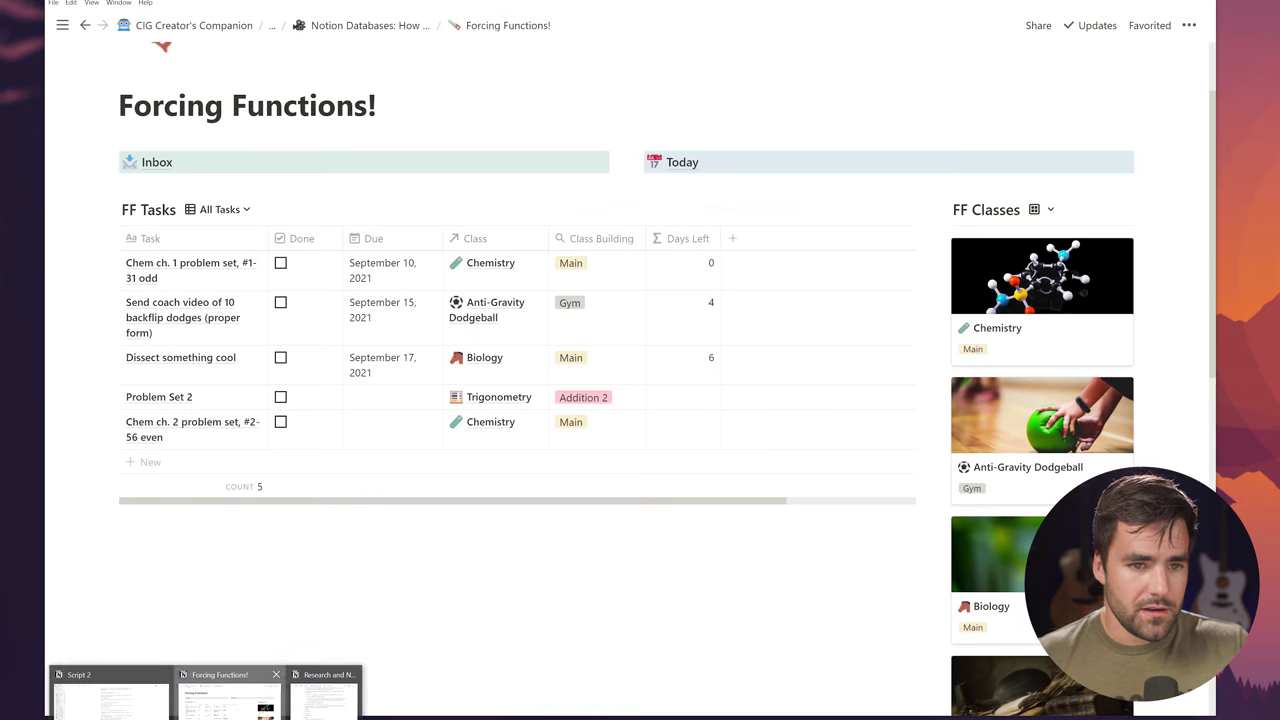
- Open the channel entry under CIG Creator's Companion as a full page and scroll to its tracker
{"action": "left_click", "coordinate": [228, 697]}
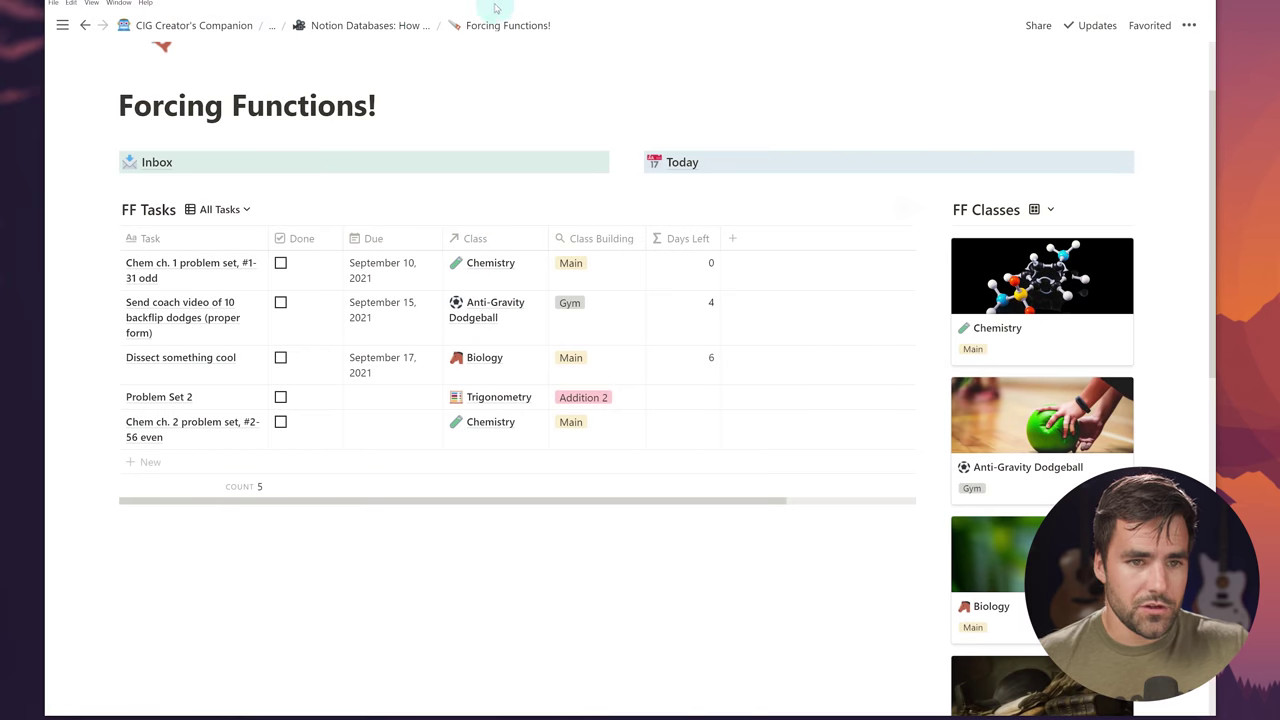
{"action": "left_click", "coordinate": [217, 28]}
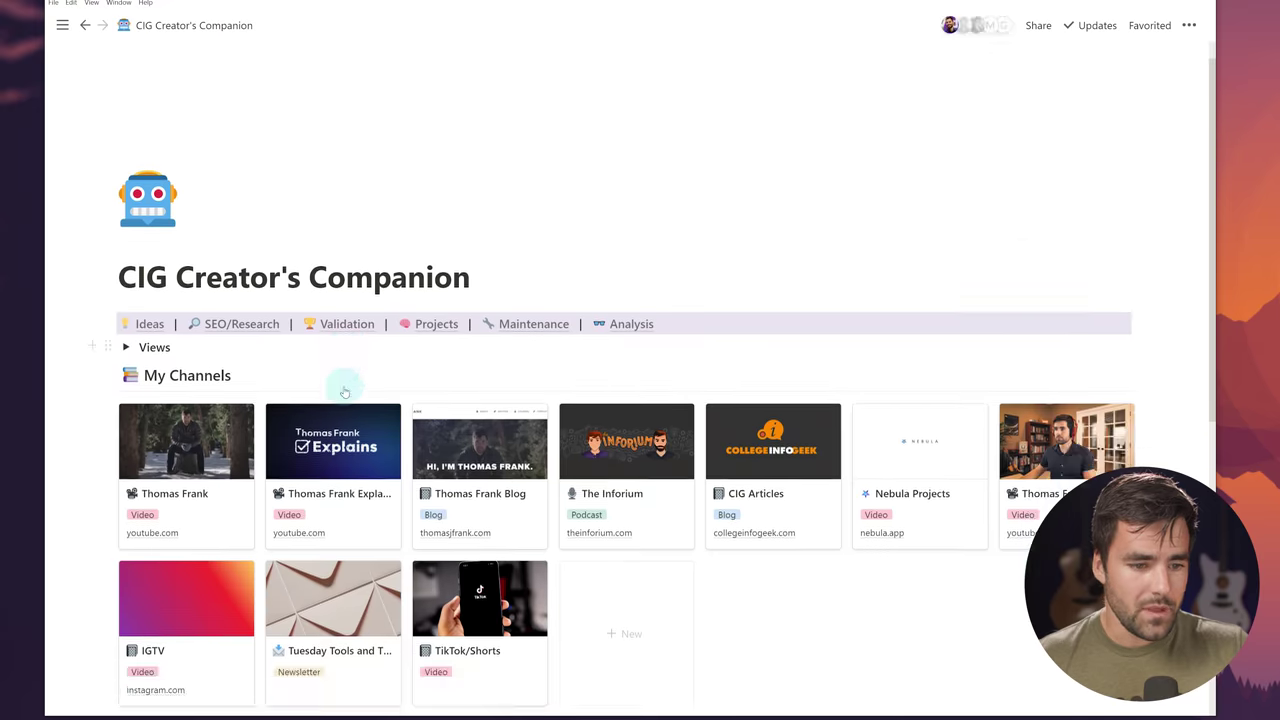
{"action": "scroll", "coordinate": [420, 300], "scroll_direction": "down", "scroll_amount": 3}
{"action": "left_click", "coordinate": [410, 205]}
{"action": "left_click", "coordinate": [310, 79]}
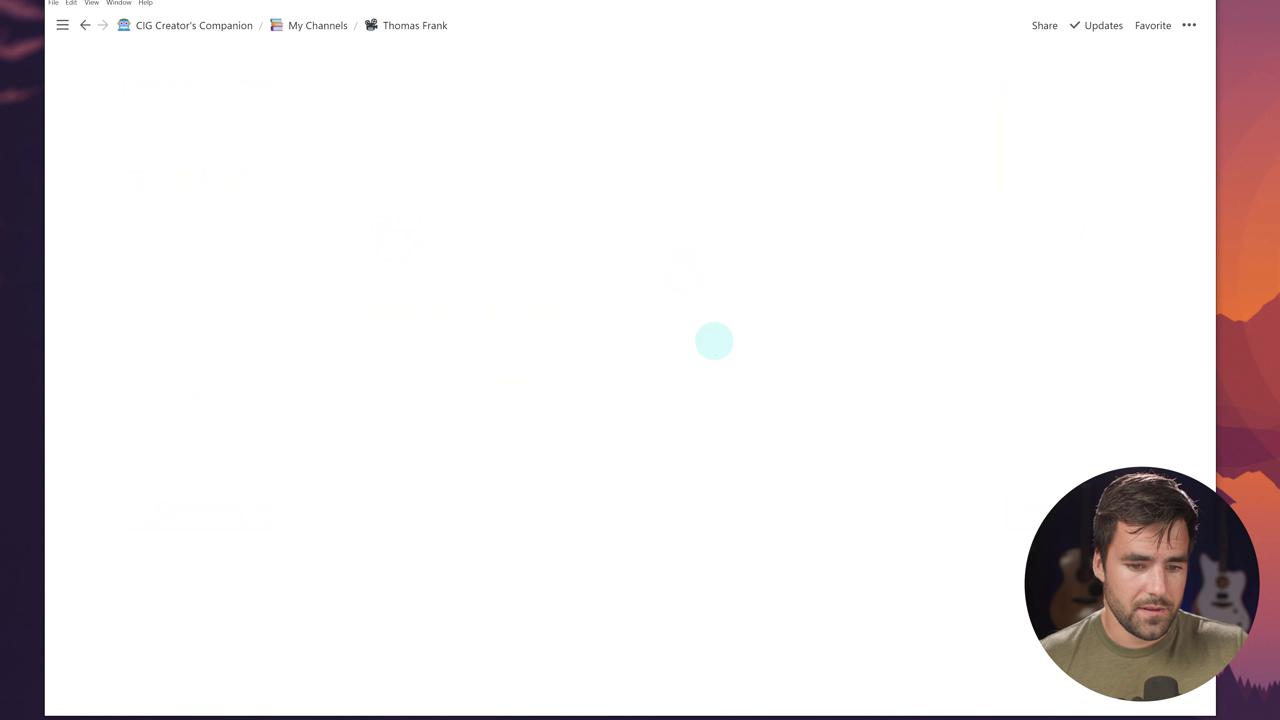
{"action": "scroll", "coordinate": [716, 345], "scroll_direction": "down", "scroll_amount": 15}
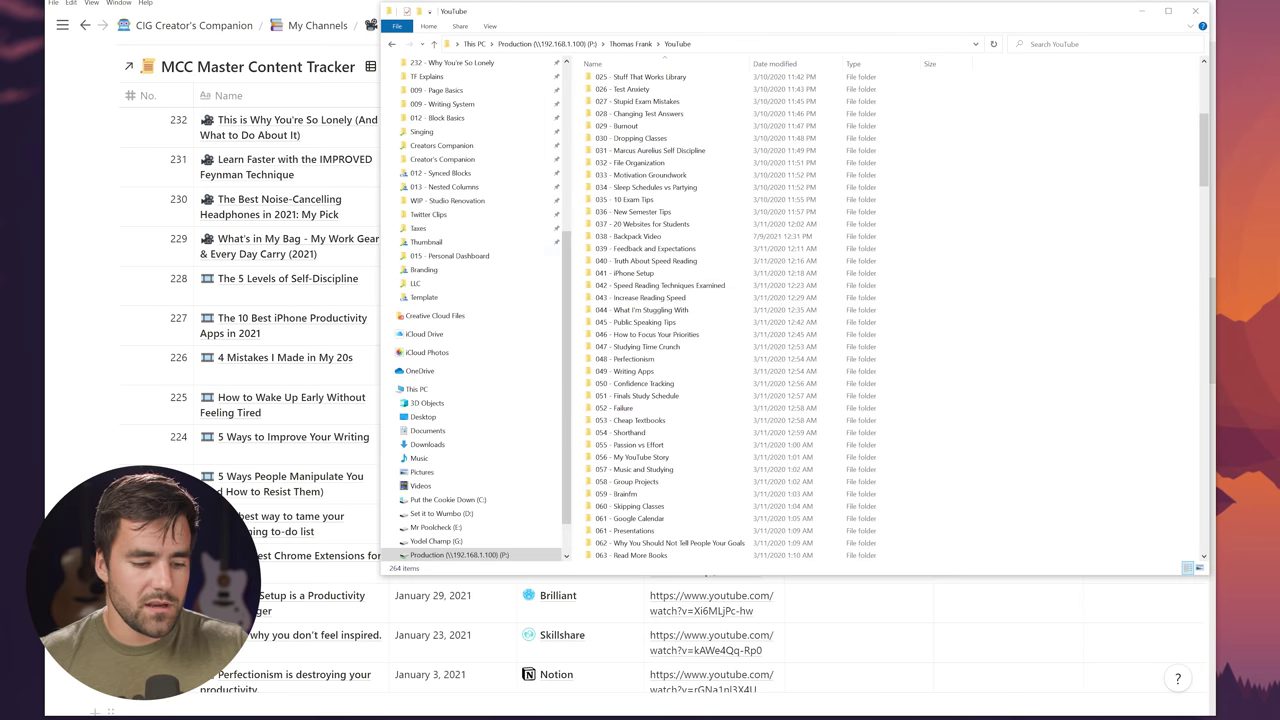
- Browse to TF Explains > 017 - Forcing Functions and check its VO.wav file
{"action": "left_click_drag", "start_coordinate": [1187, 203], "coordinate": [1075, 455]}
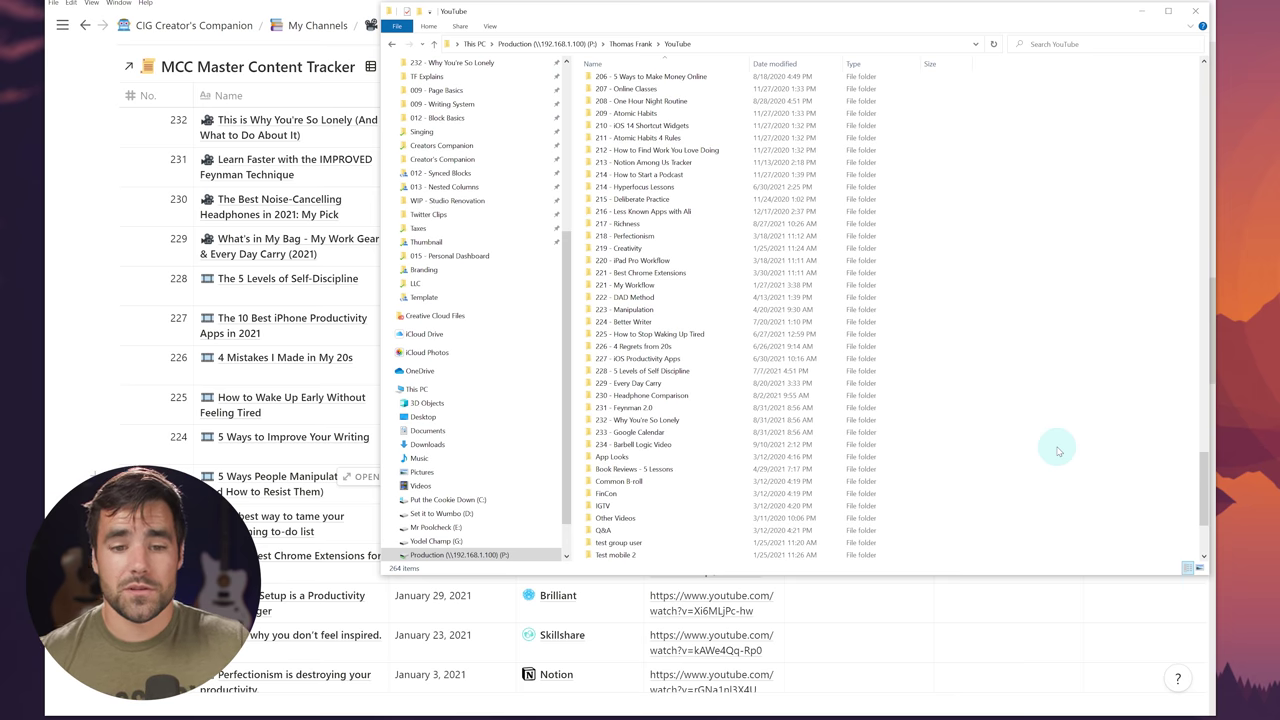
{"action": "left_click", "coordinate": [697, 418]}
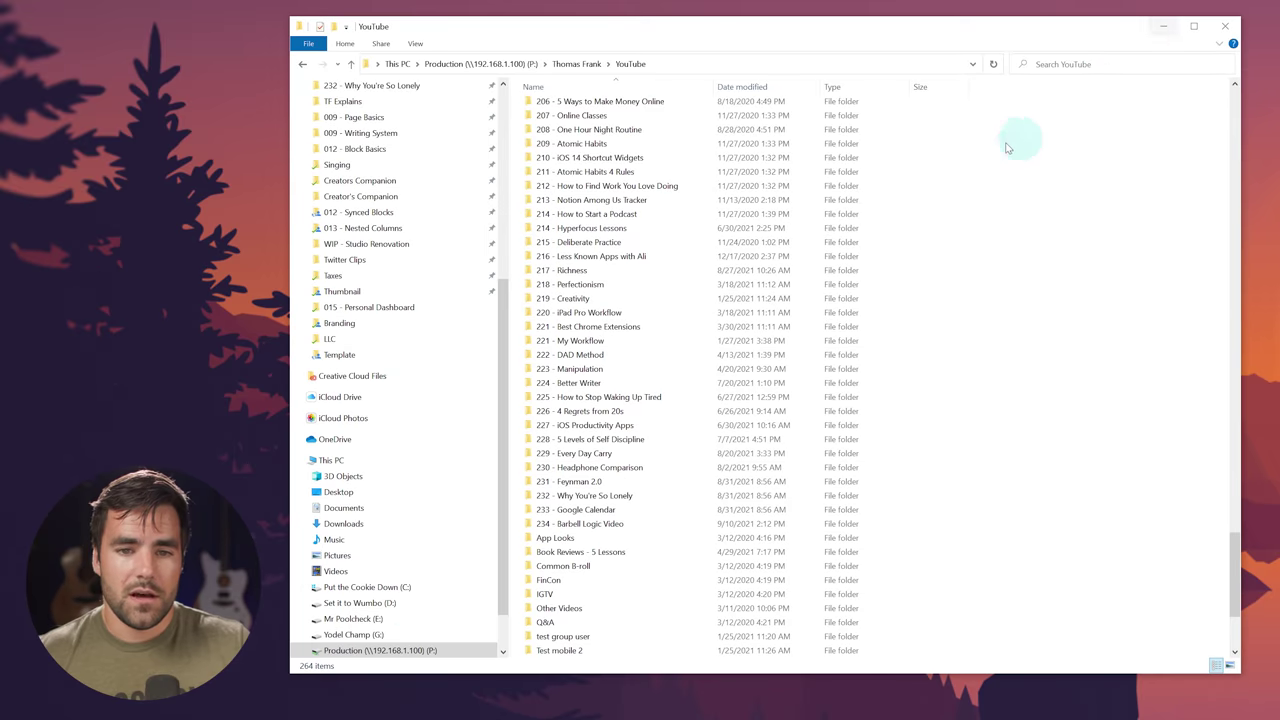
{"action": "left_click_drag", "start_coordinate": [733, 28], "coordinate": [679, 44]}
{"action": "left_click", "coordinate": [576, 76]}
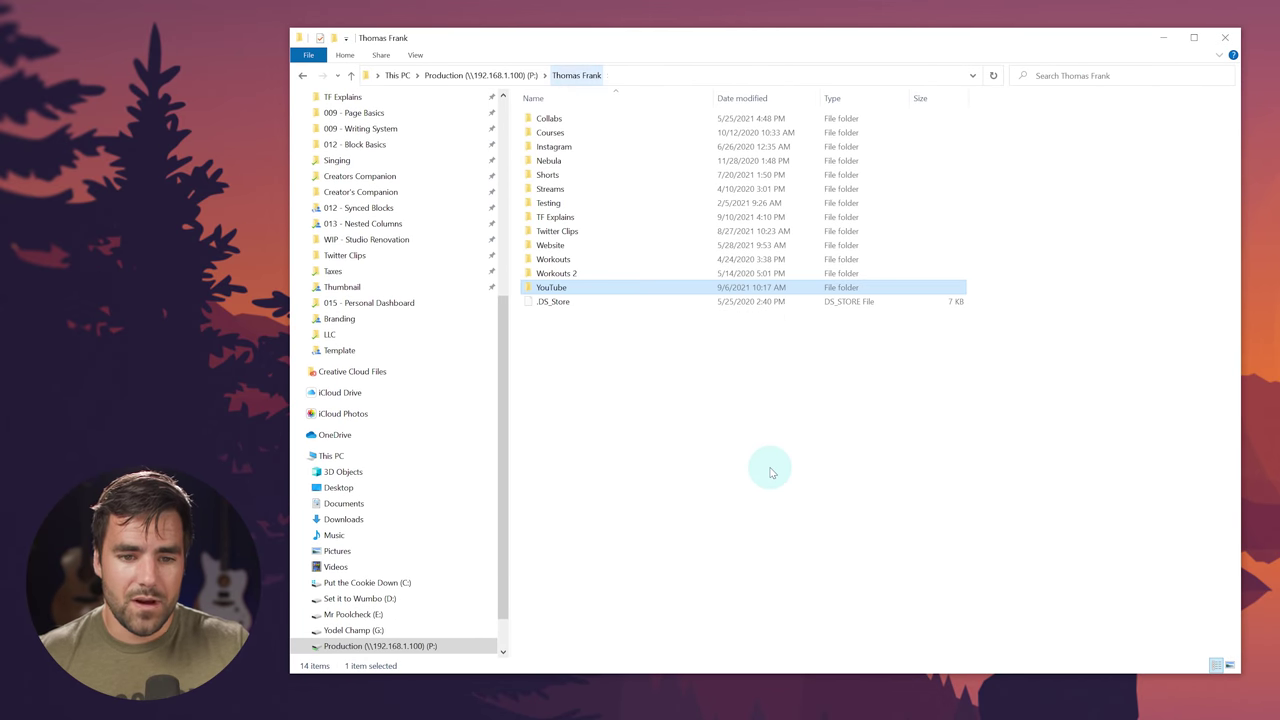
{"action": "double_click", "coordinate": [614, 229]}
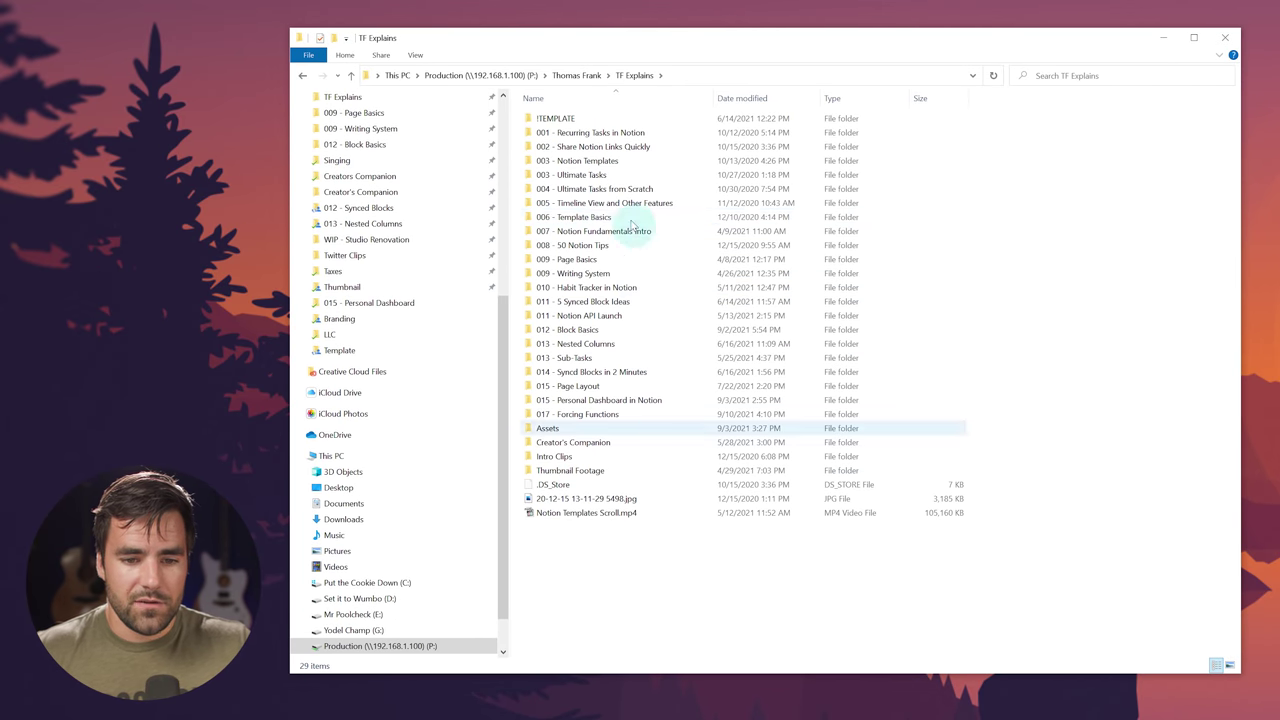
{"action": "double_click", "coordinate": [580, 415]}
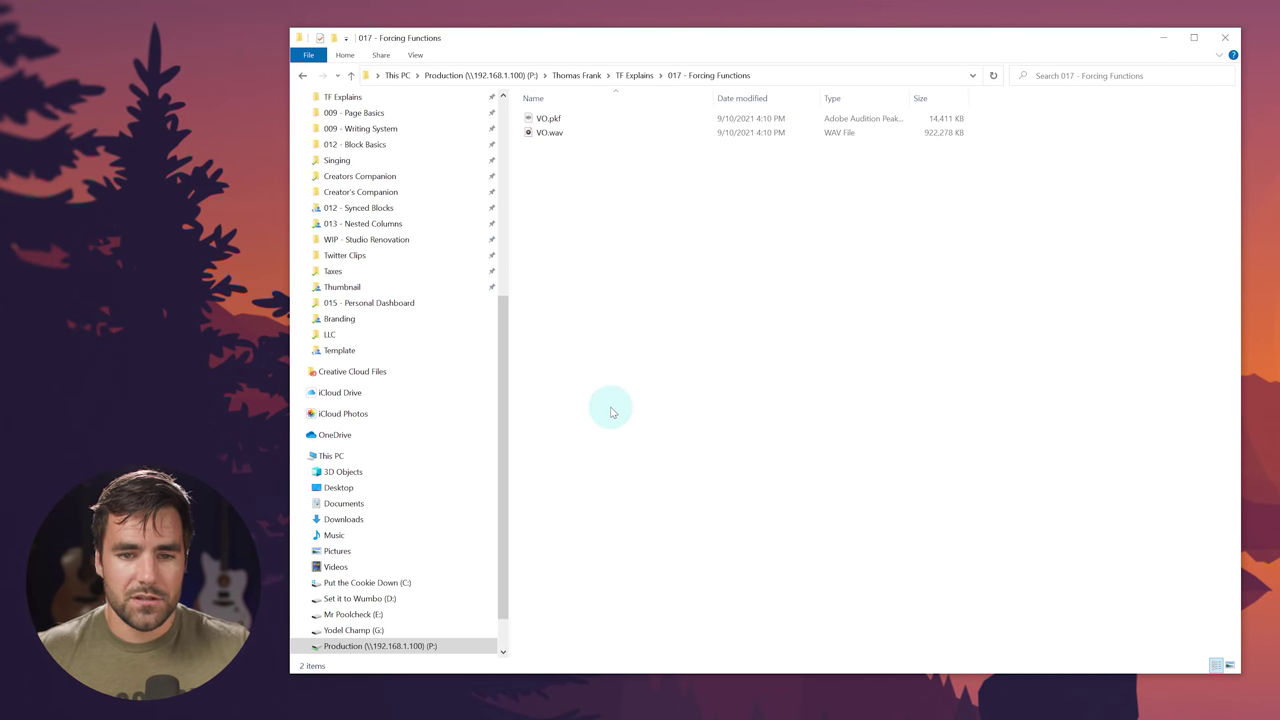
{"action": "left_click", "coordinate": [549, 132]}
- Select all eight subfolders in TF Explains > !TEMPLATE and return to 017 - Forcing Functions
{"action": "left_click", "coordinate": [534, 343]}
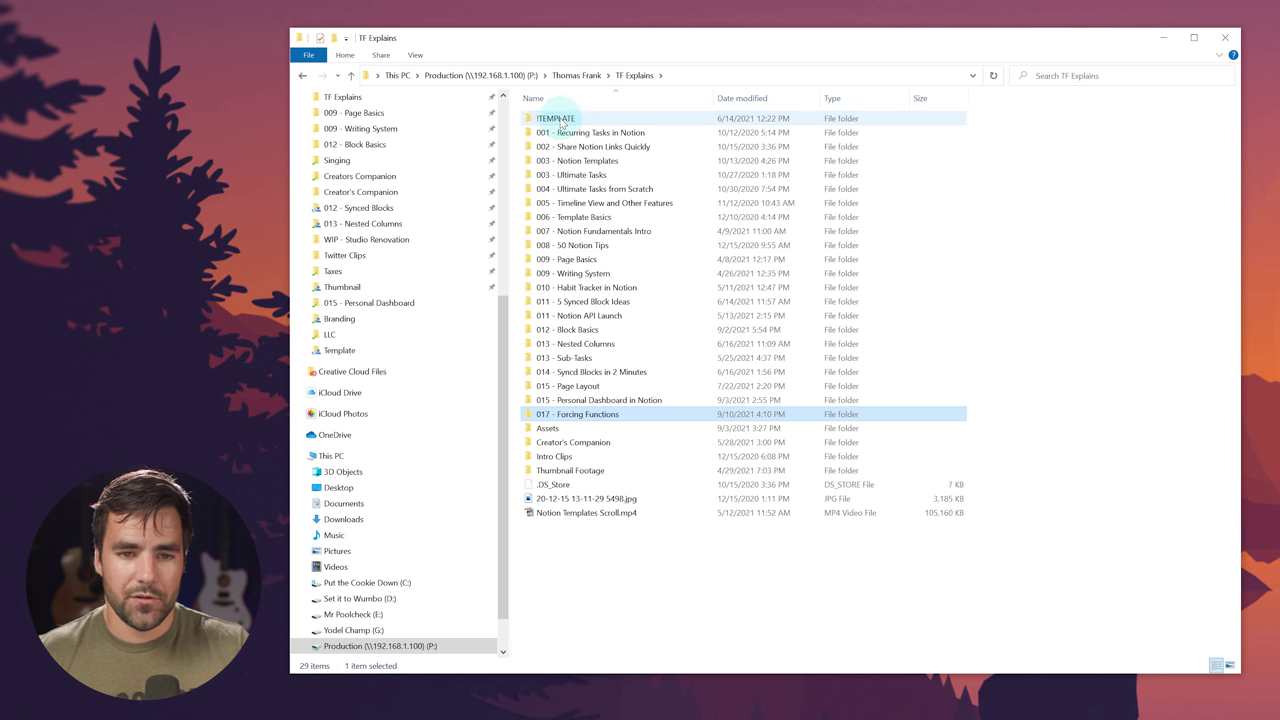
{"action": "double_click", "coordinate": [556, 119]}
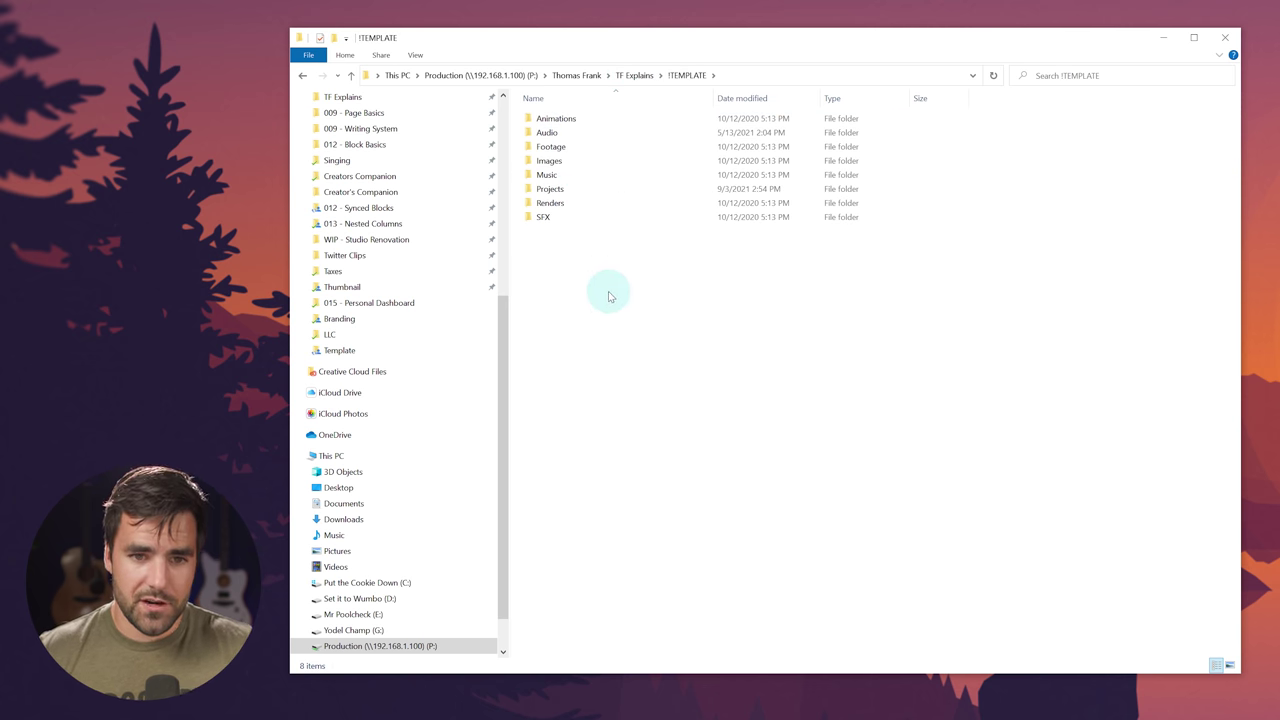
{"action": "double_click", "coordinate": [558, 189]}
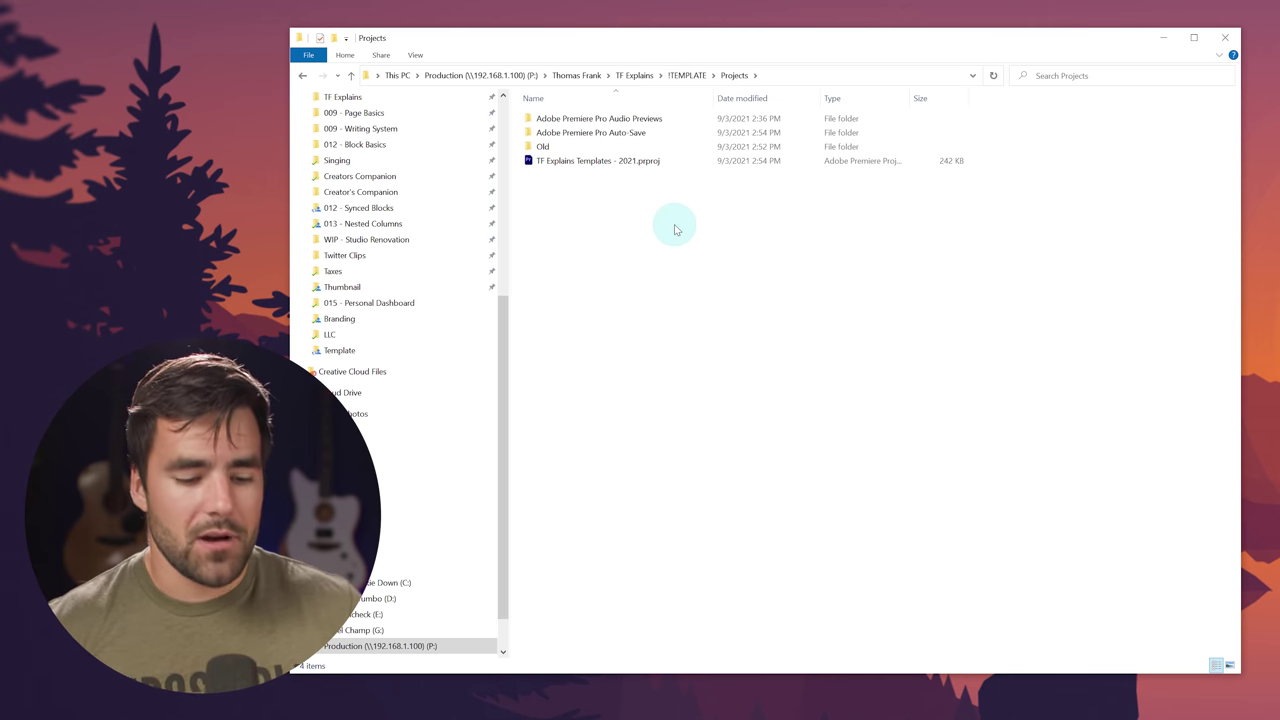
{"action": "left_click", "coordinate": [689, 76]}
{"action": "left_click_drag", "start_coordinate": [556, 284], "coordinate": [584, 148]}
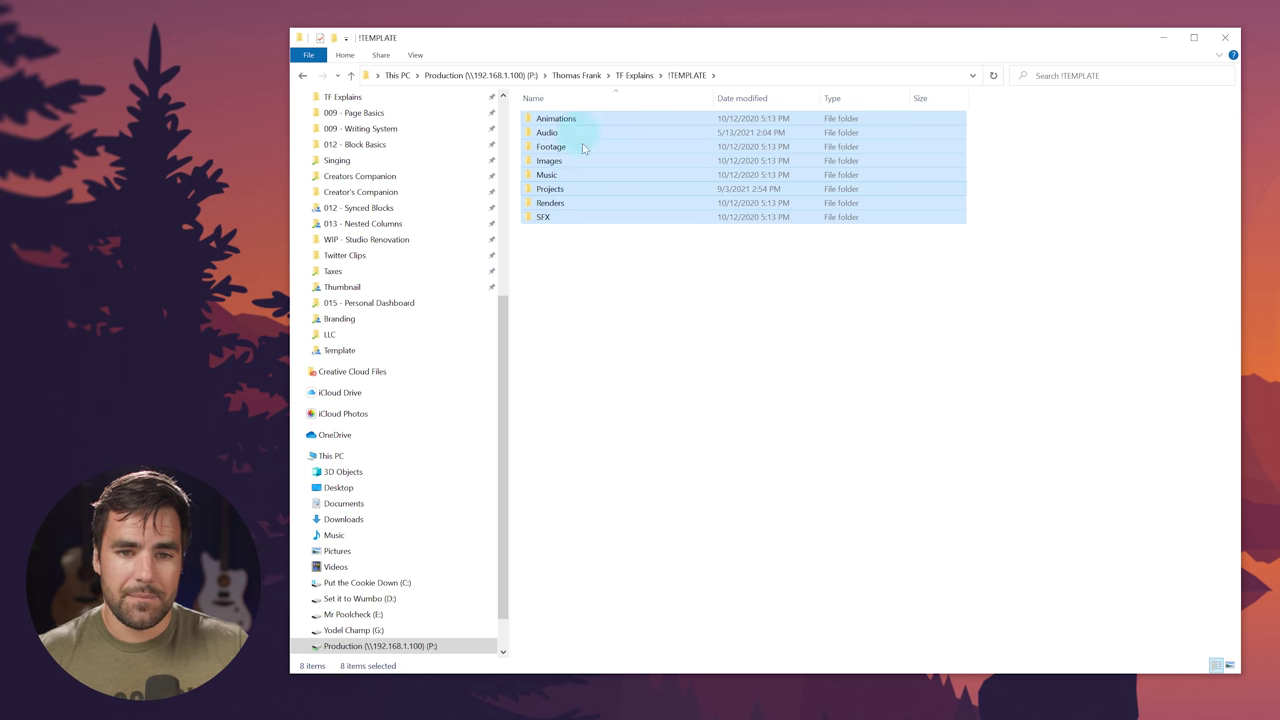
{"action": "left_click", "coordinate": [618, 75]}
{"action": "double_click", "coordinate": [590, 426]}
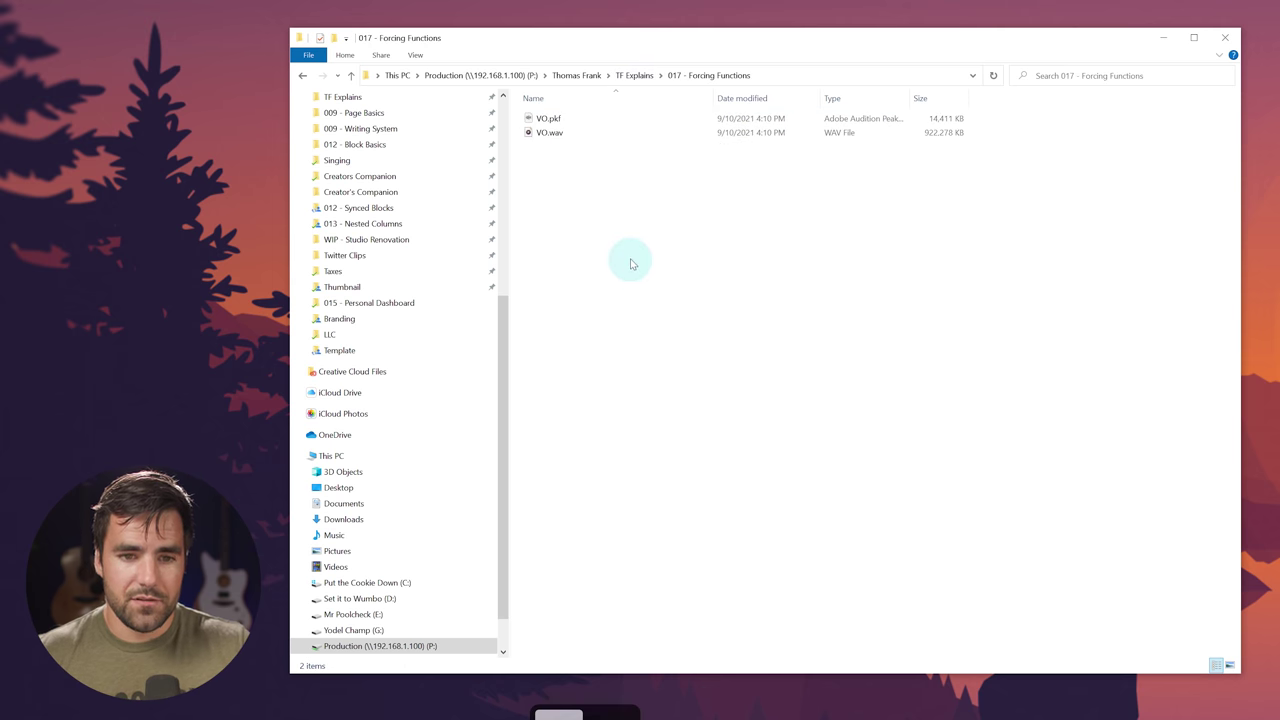
- Paste the template subfolders into the project and move VO.pkf and VO.wav into Audio
{"action": "key", "text": "ctrl+v"}
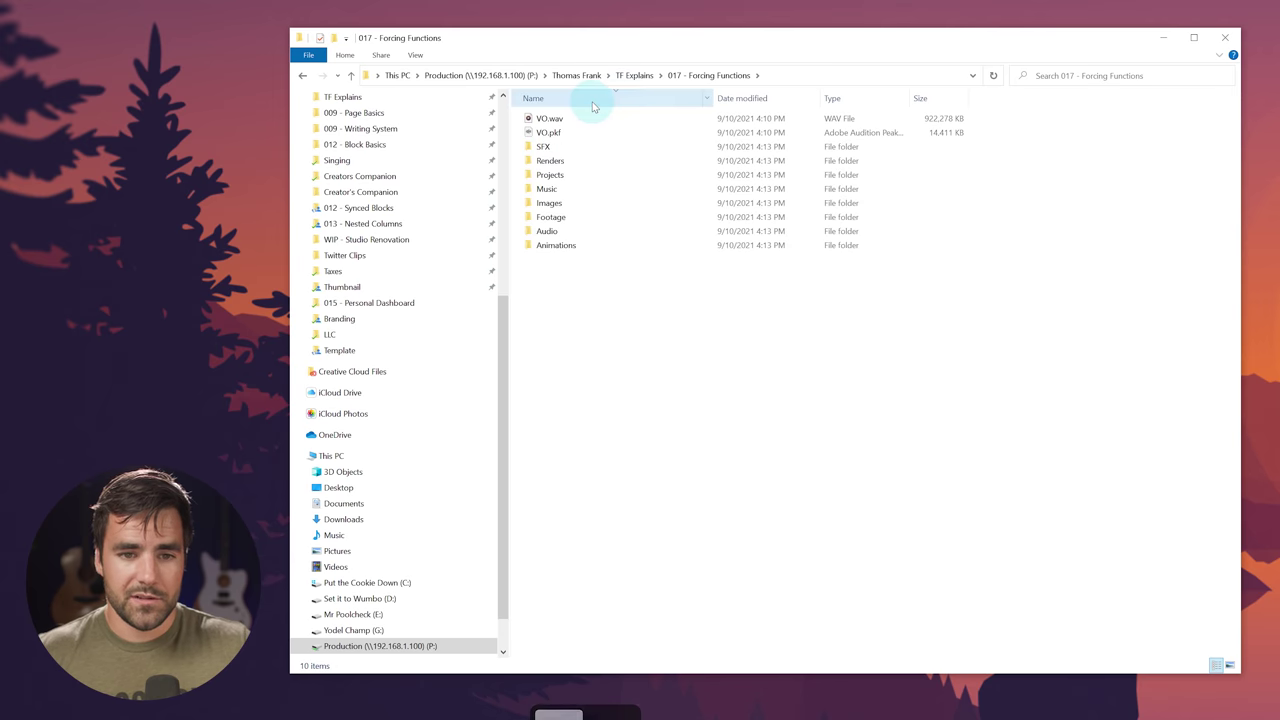
{"action": "left_click", "coordinate": [556, 233]}
{"action": "left_click", "coordinate": [558, 247], "text": "shift"}
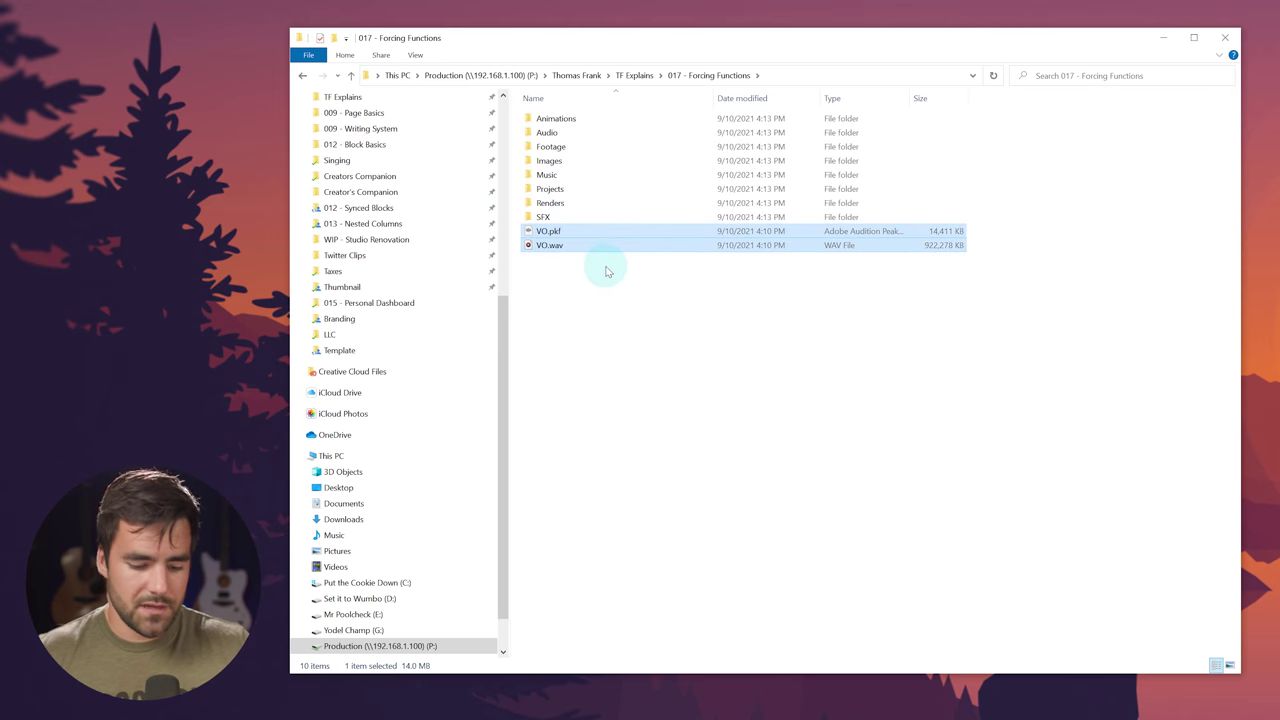
{"action": "key", "text": "ctrl+x"}
{"action": "double_click", "coordinate": [546, 132]}
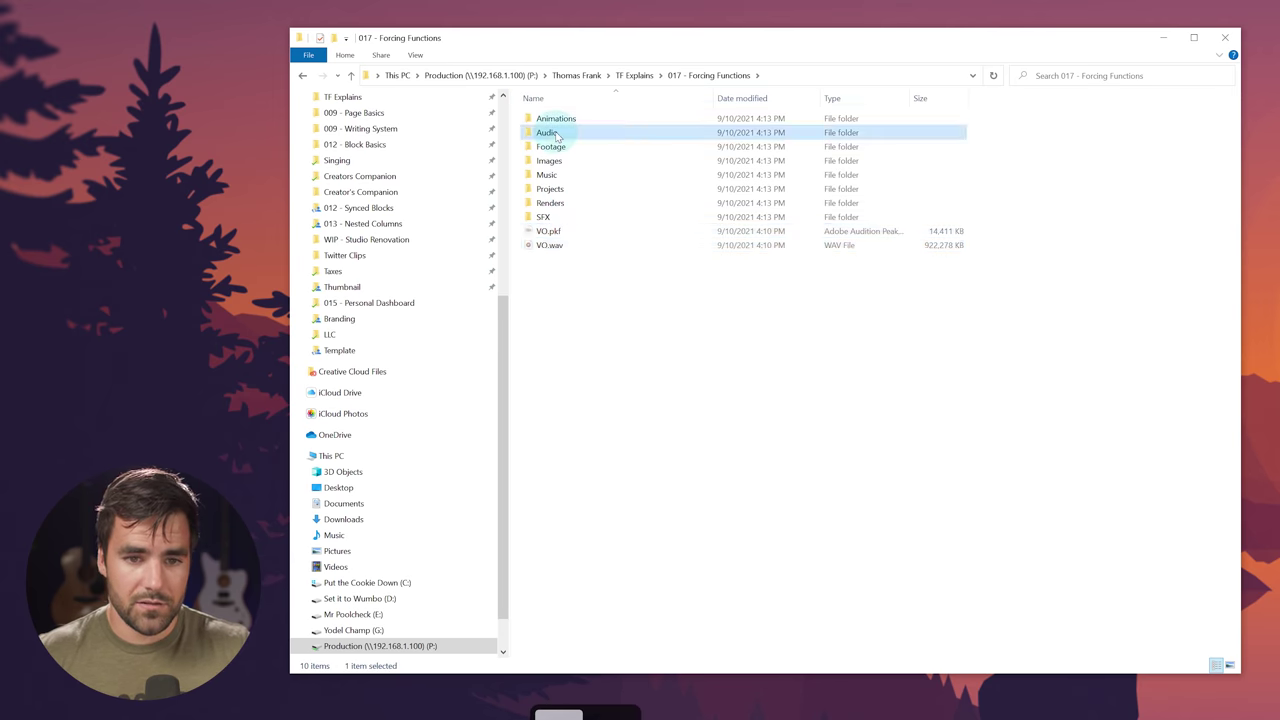
{"action": "key", "text": "ctrl+v"}
{"action": "left_click", "coordinate": [648, 291]}
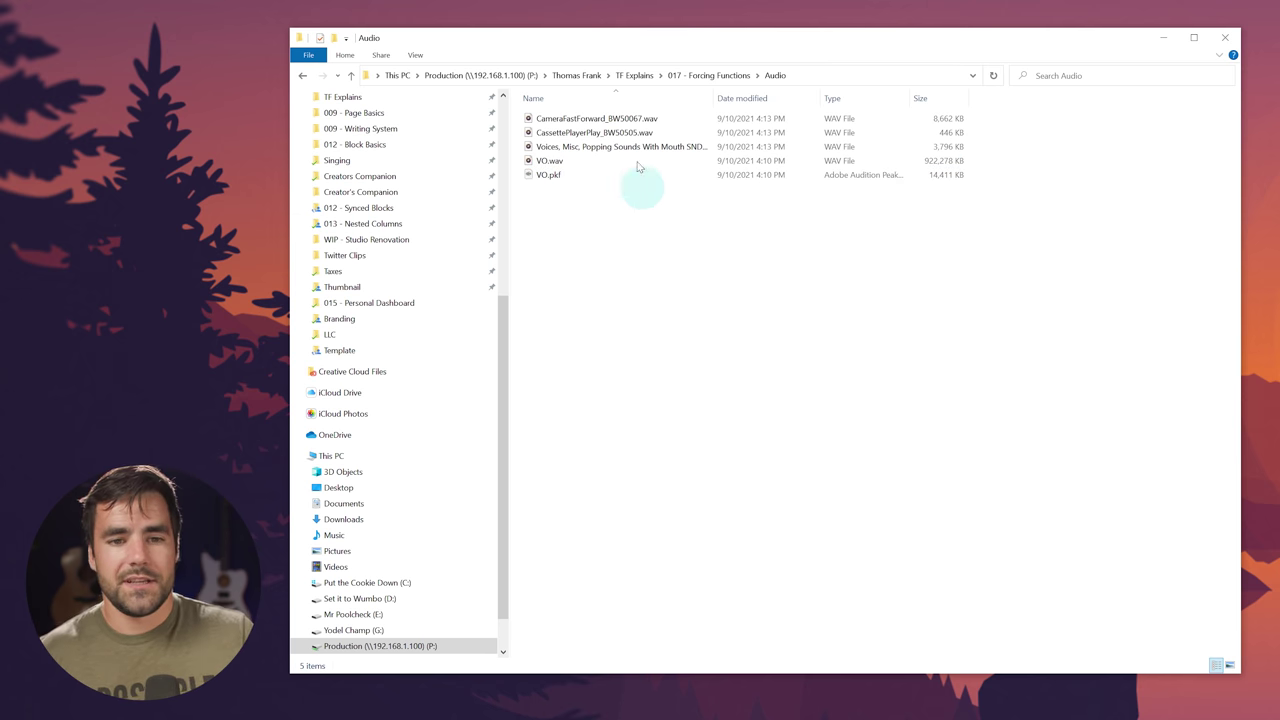
- Pin the 017 - Forcing Functions folder to Quick access
{"action": "left_click", "coordinate": [718, 75]}
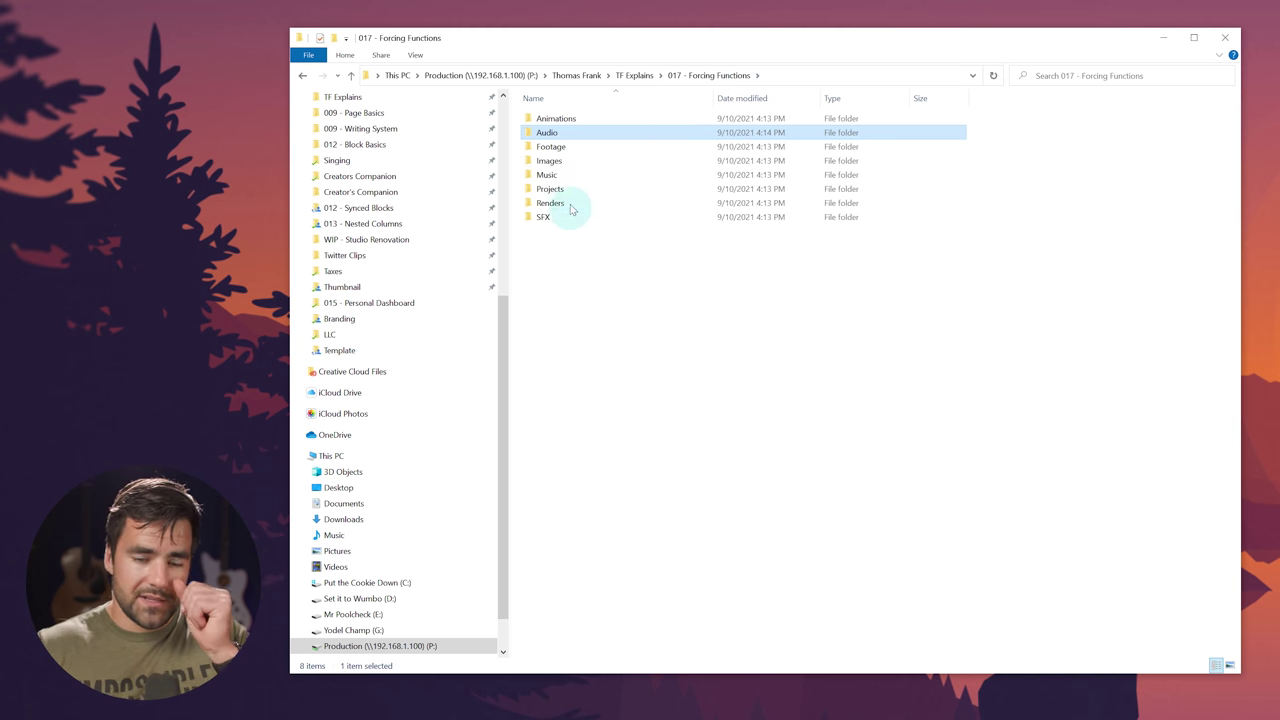
{"action": "scroll", "coordinate": [415, 345], "scroll_direction": "up", "scroll_amount": 3}
{"action": "scroll", "coordinate": [425, 345], "scroll_direction": "up", "scroll_amount": 5}
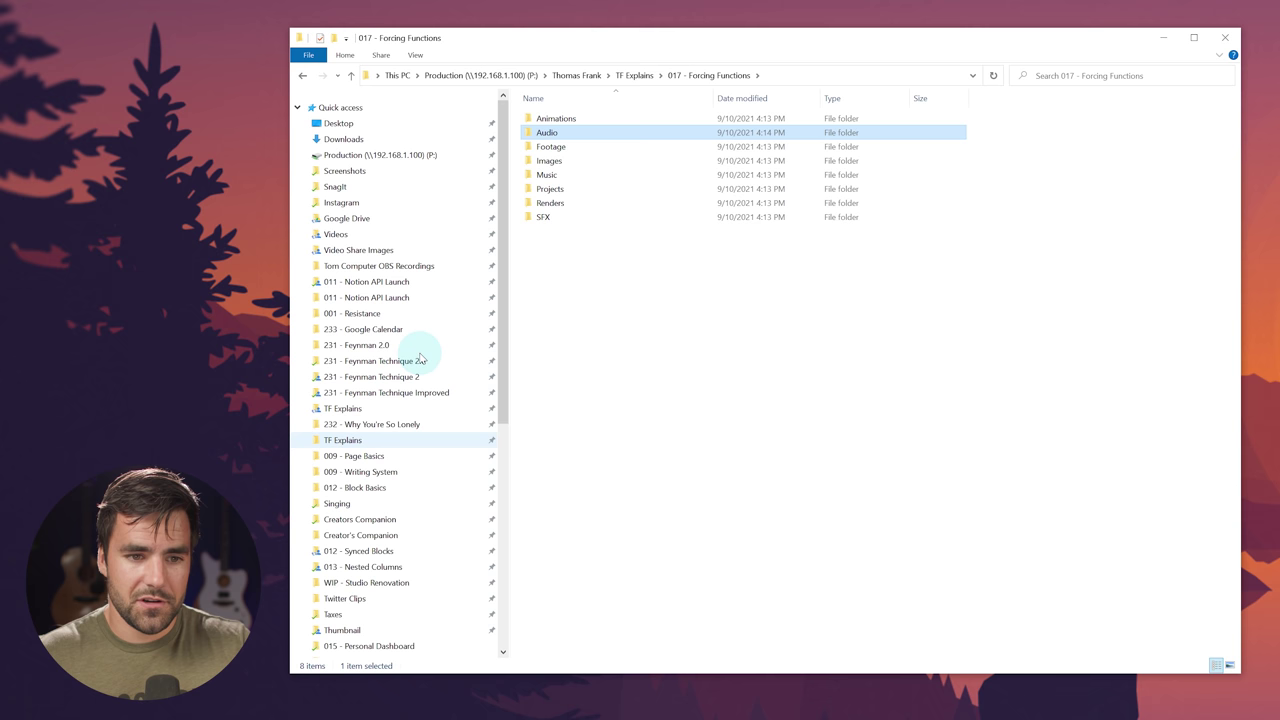
{"action": "left_click_drag", "start_coordinate": [712, 76], "coordinate": [342, 288]}
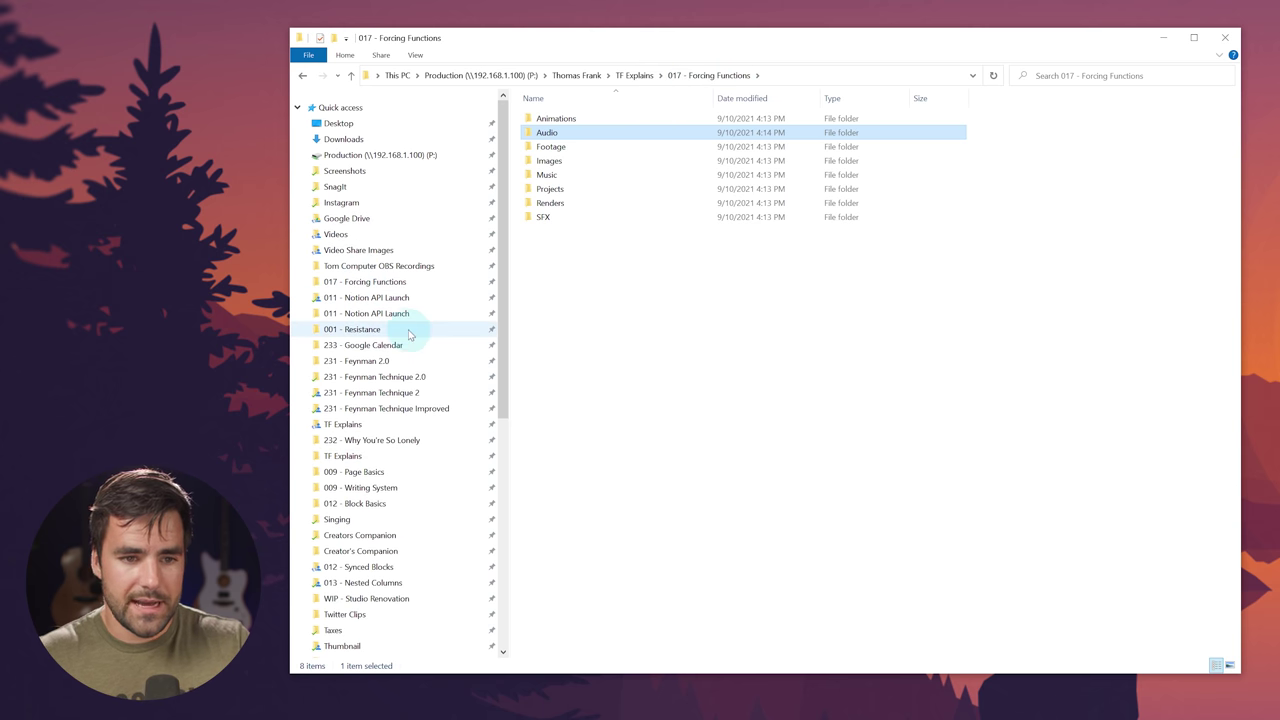
{"action": "left_click", "coordinate": [379, 266]}
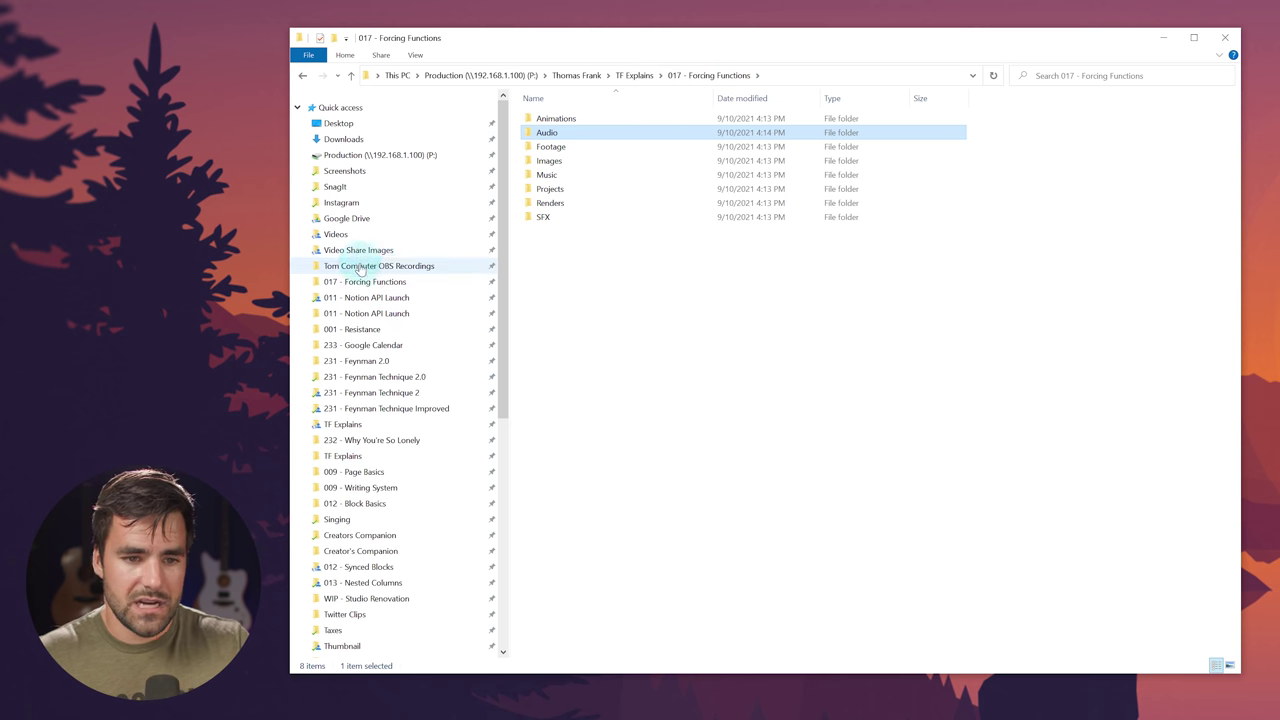
{"action": "scroll", "coordinate": [1000, 460], "scroll_direction": "down", "scroll_amount": 10}
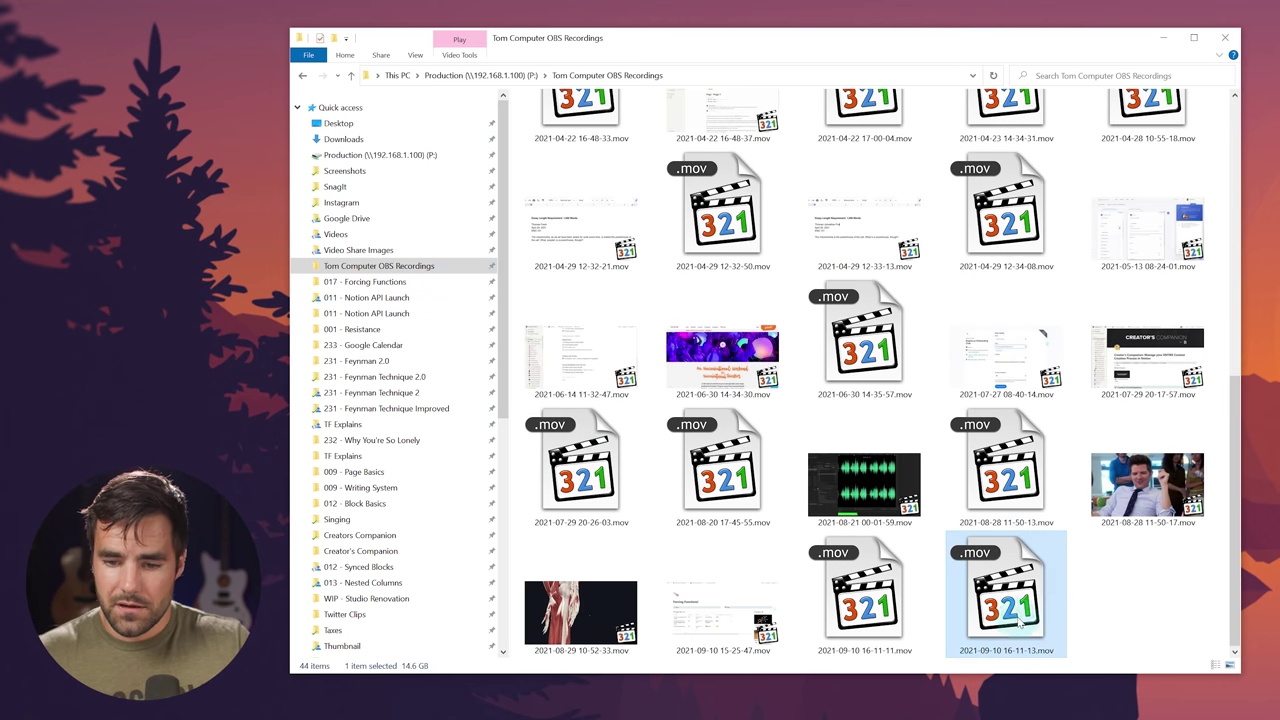
{"action": "left_click", "coordinate": [859, 588]}
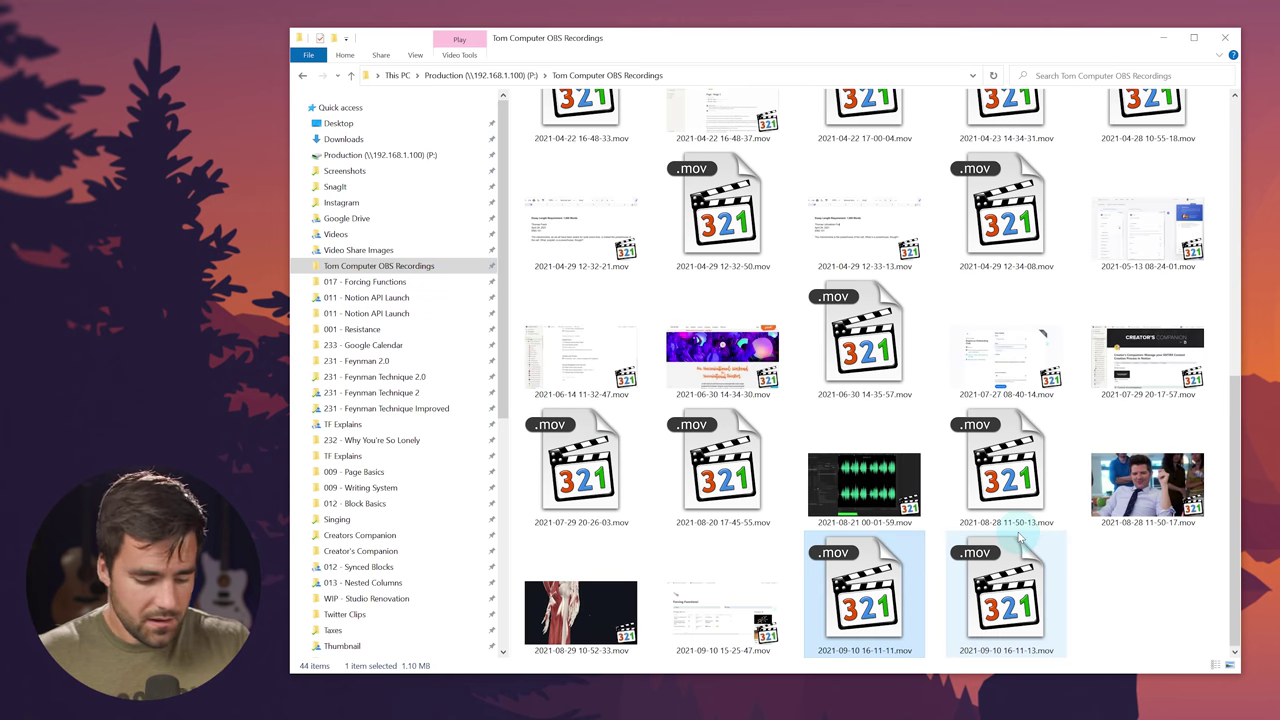
{"action": "left_click", "coordinate": [365, 281]}
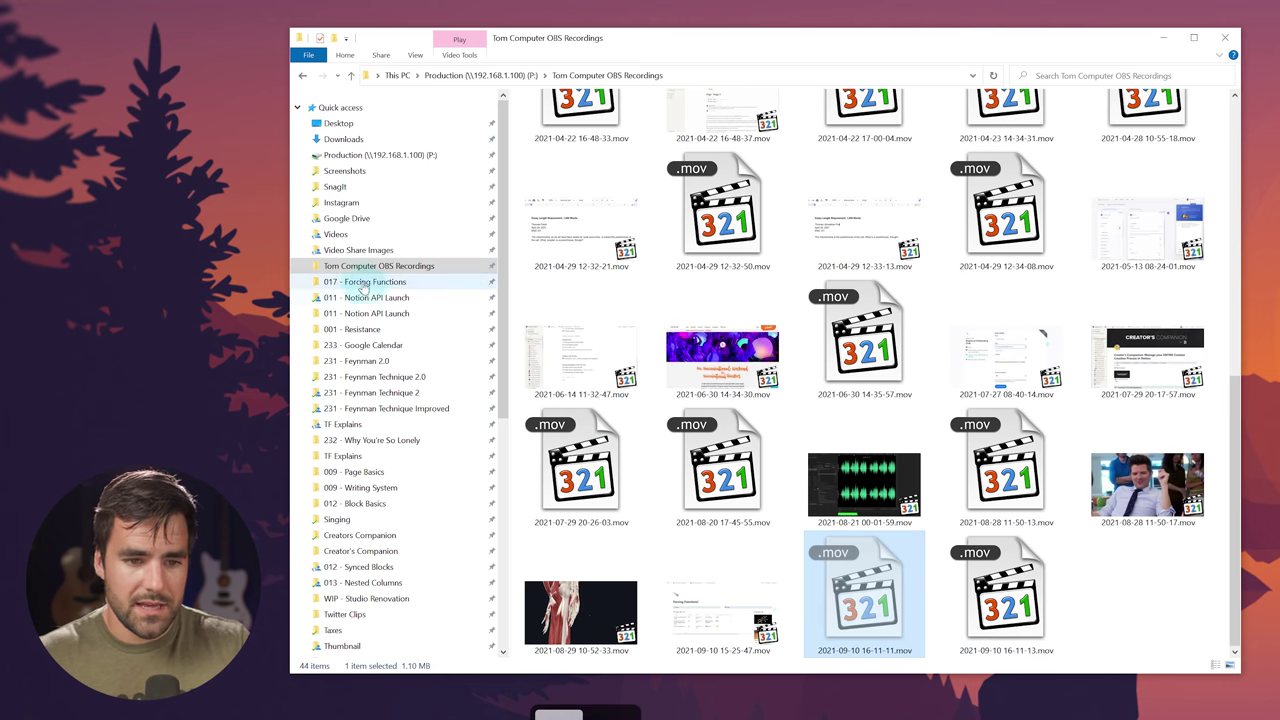
{"action": "double_click", "coordinate": [550, 146]}
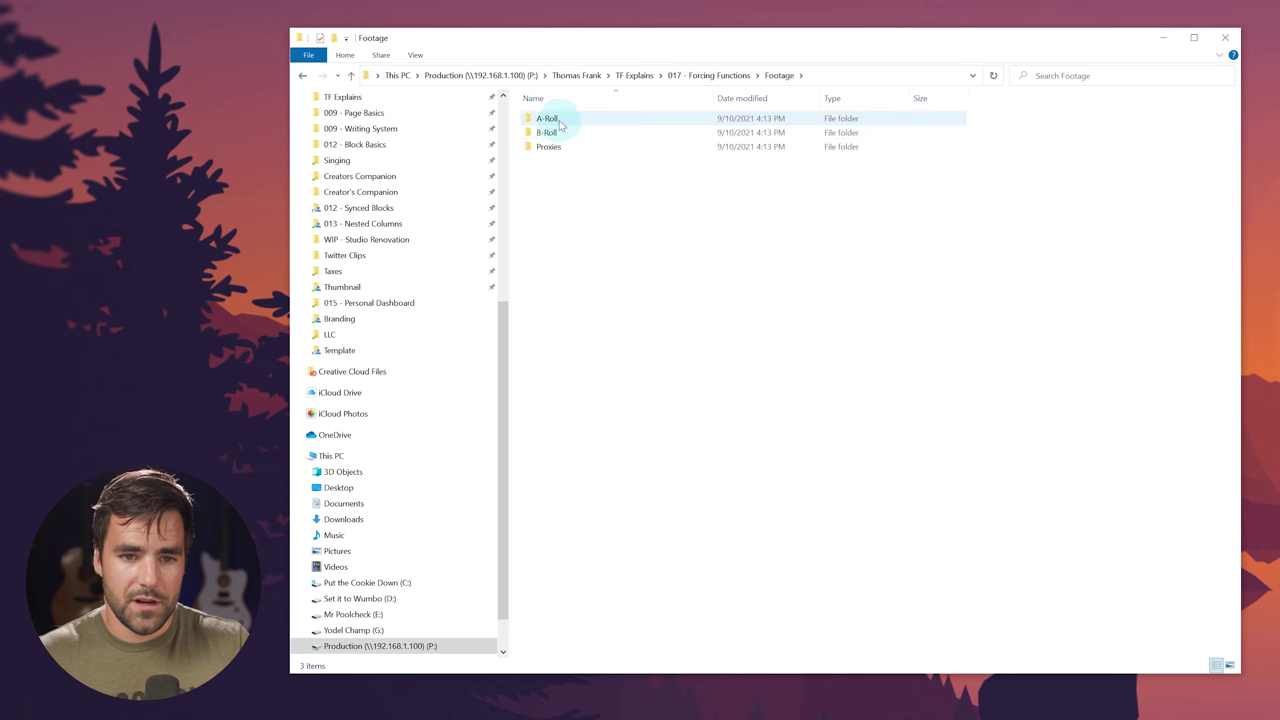
{"action": "double_click", "coordinate": [550, 119]}
{"action": "key", "text": "ctrl+v"}
{"action": "scroll", "coordinate": [445, 505], "scroll_direction": "down", "scroll_amount": 1}
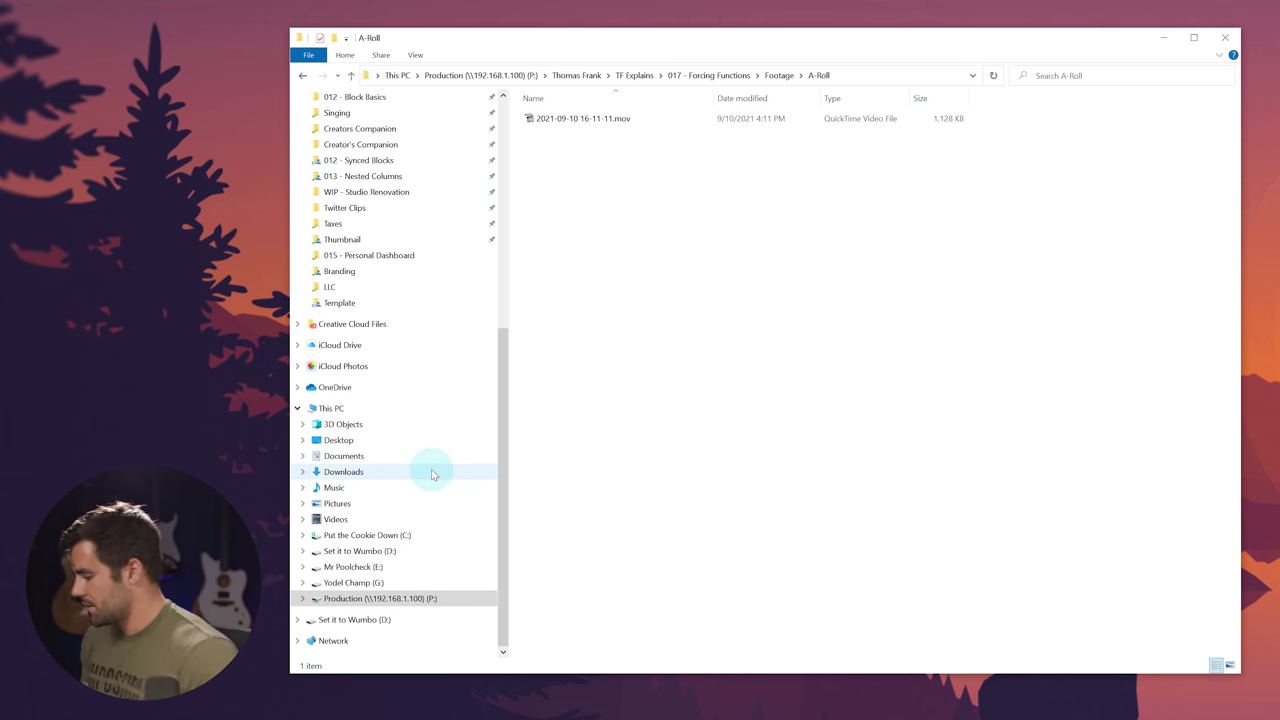
- Pick the A012C240 MXF clip in CanonA012 (F:) > CONTENTS > CLIPS001 for copying
{"action": "left_click", "coordinate": [362, 568]}
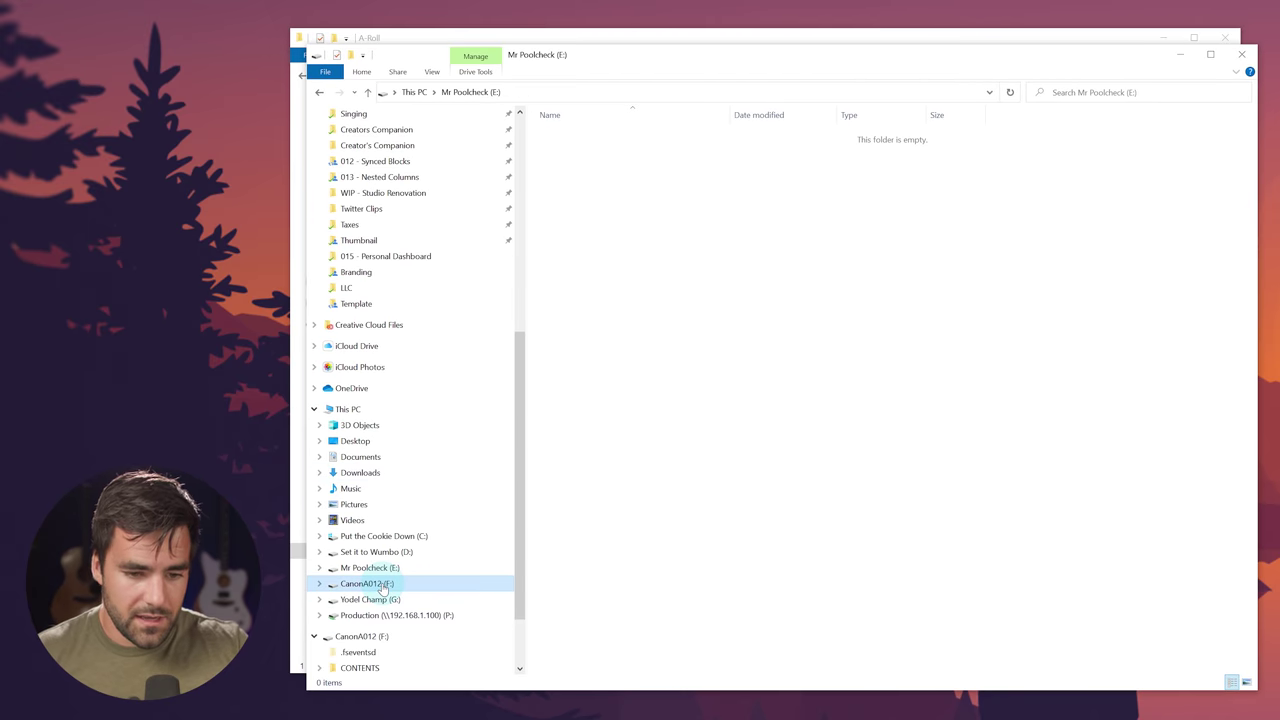
{"action": "left_click", "coordinate": [362, 583]}
{"action": "double_click", "coordinate": [575, 149]}
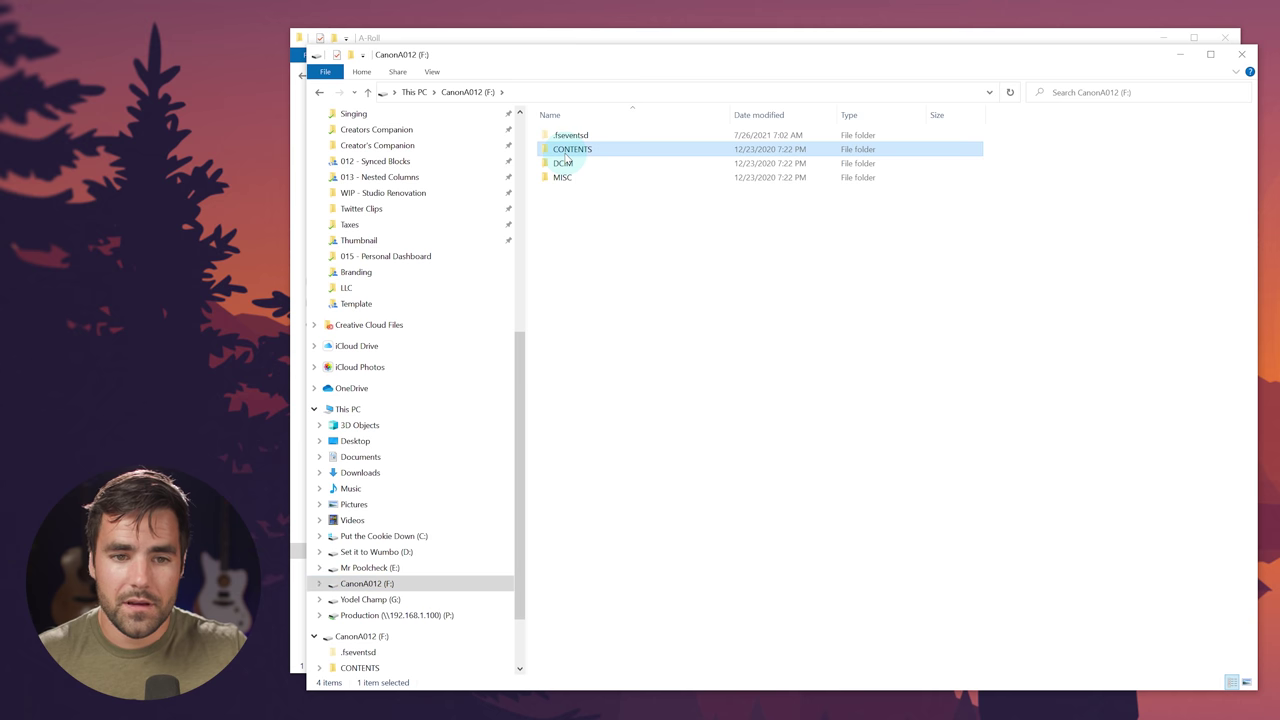
{"action": "double_click", "coordinate": [572, 136]}
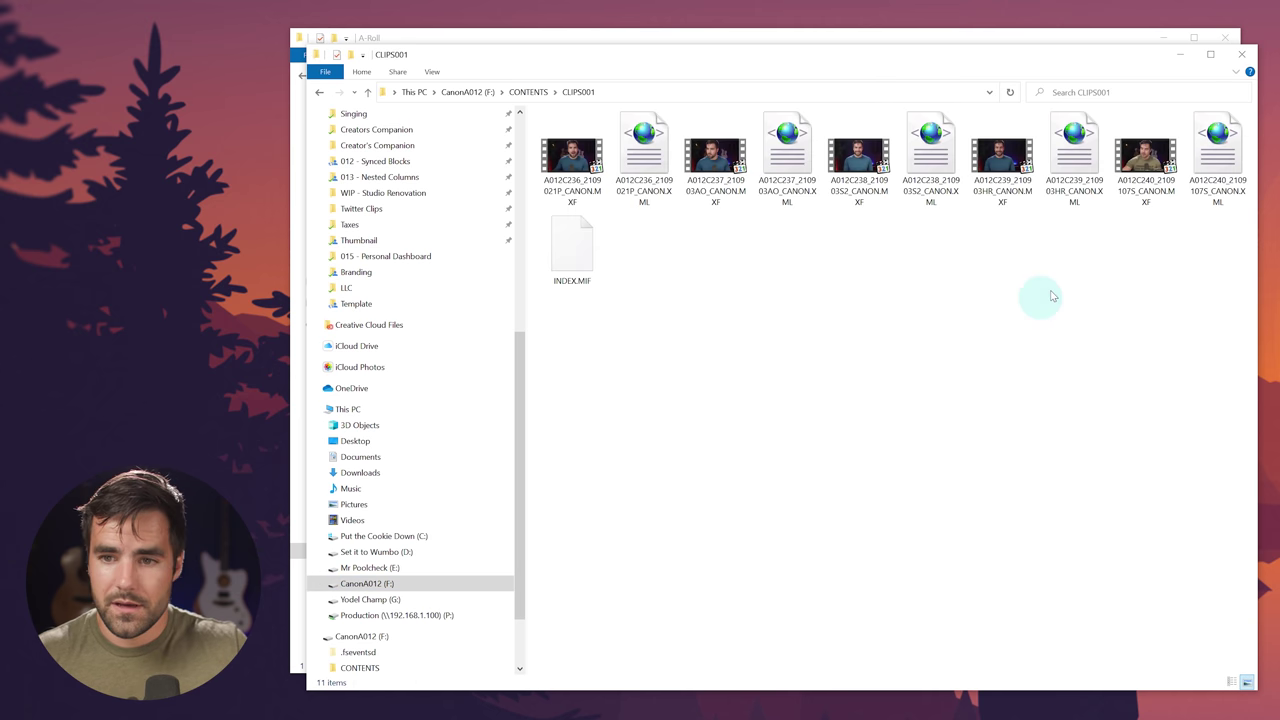
{"action": "left_click", "coordinate": [1145, 150]}
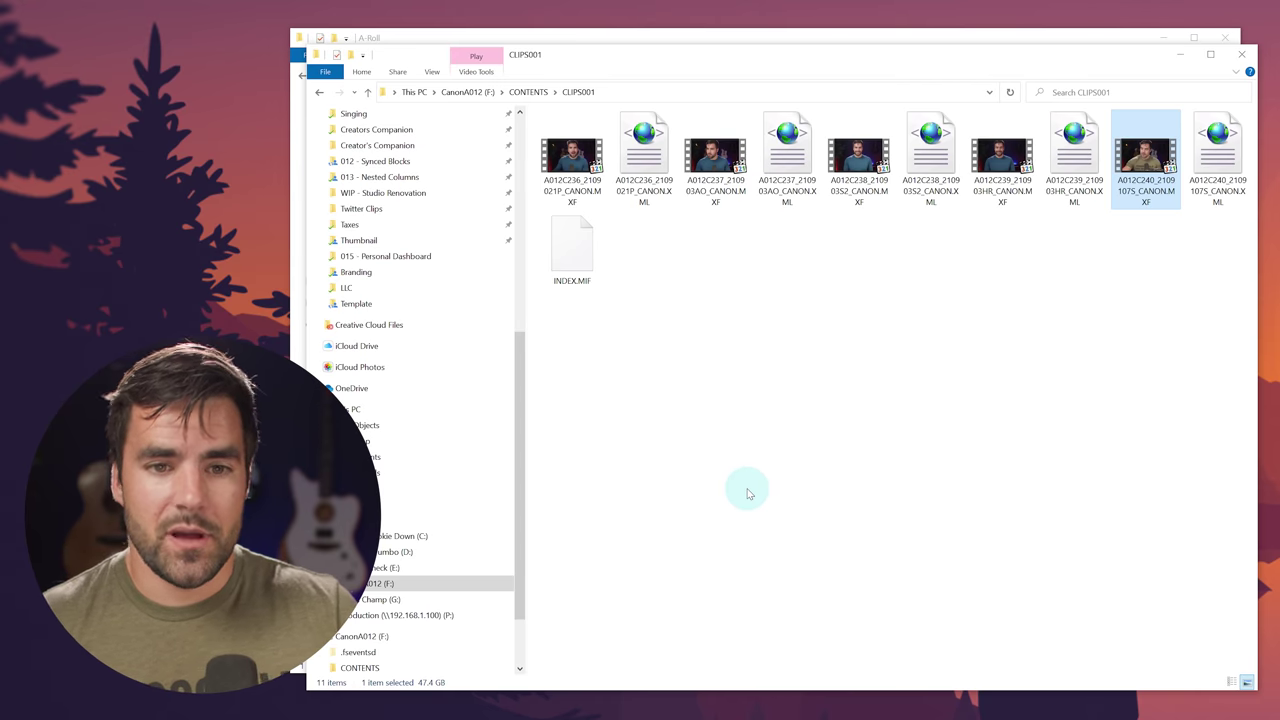
{"action": "scroll", "coordinate": [450, 475], "scroll_direction": "up", "scroll_amount": 9}
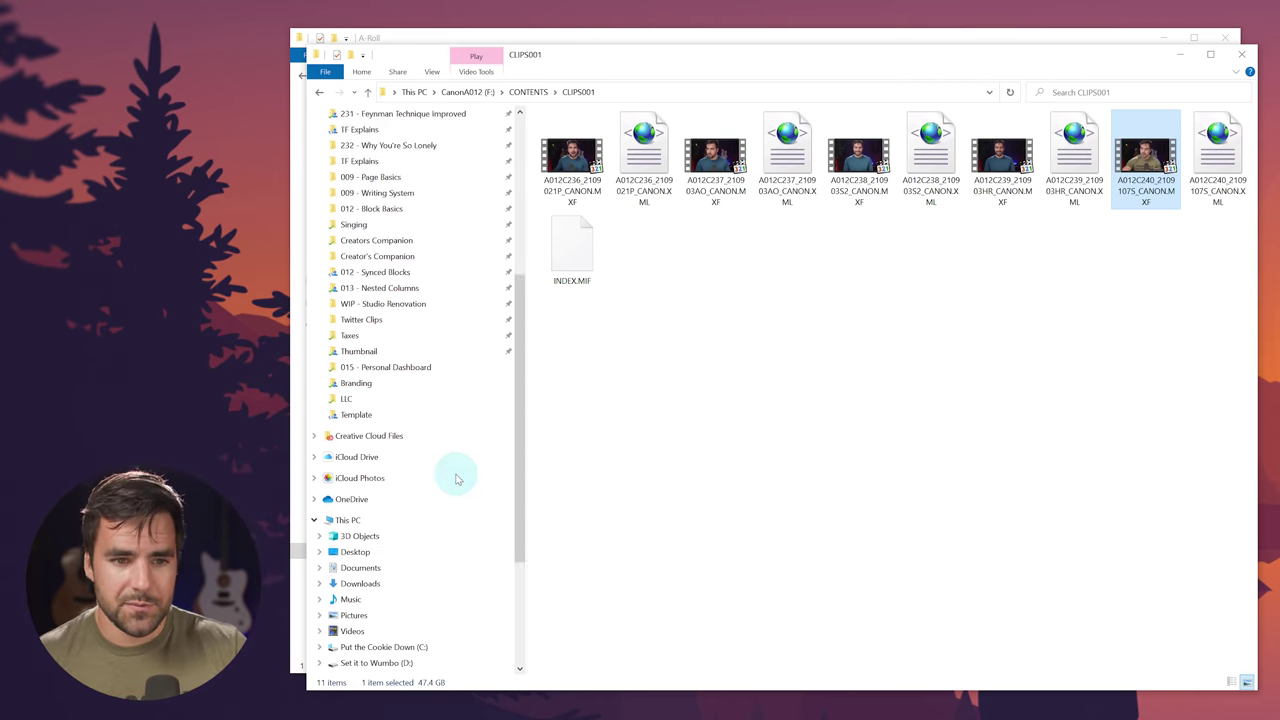
{"action": "scroll", "coordinate": [440, 420], "scroll_direction": "down", "scroll_amount": 1}
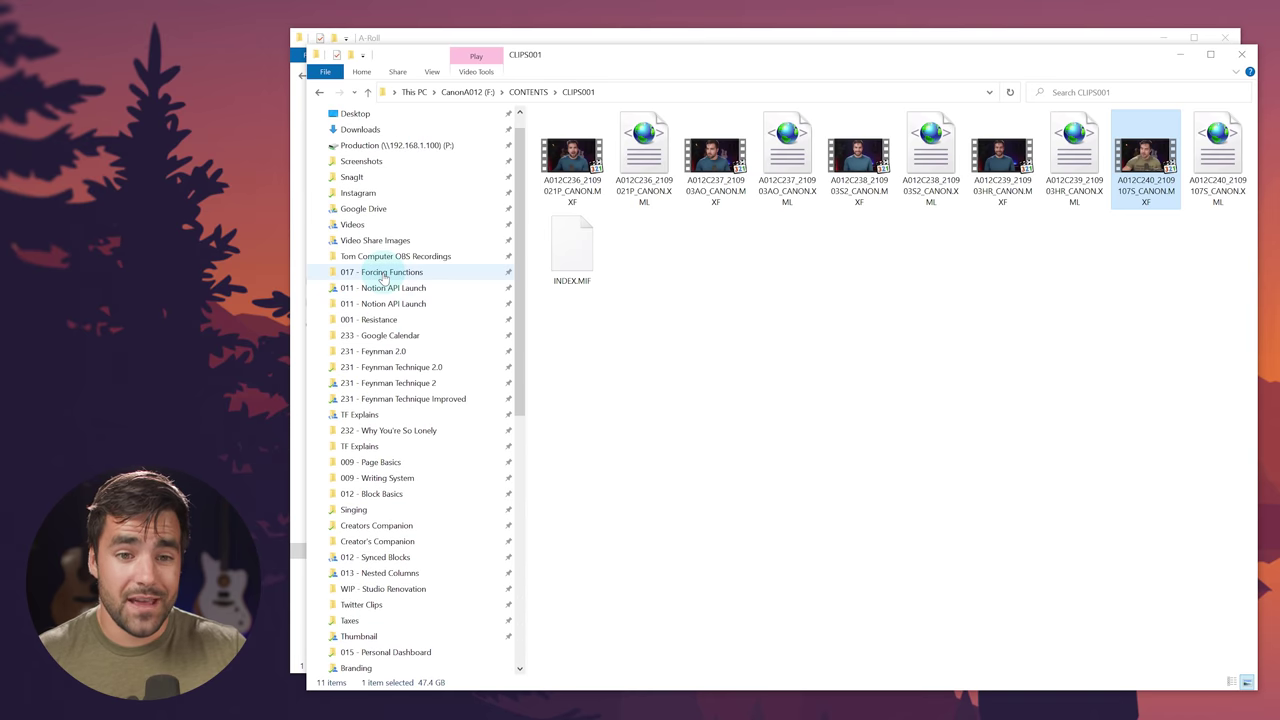
- Paste the camera clip into 017 - Forcing Functions > Footage > A-Roll
{"action": "left_click", "coordinate": [383, 272]}
{"action": "double_click", "coordinate": [570, 163]}
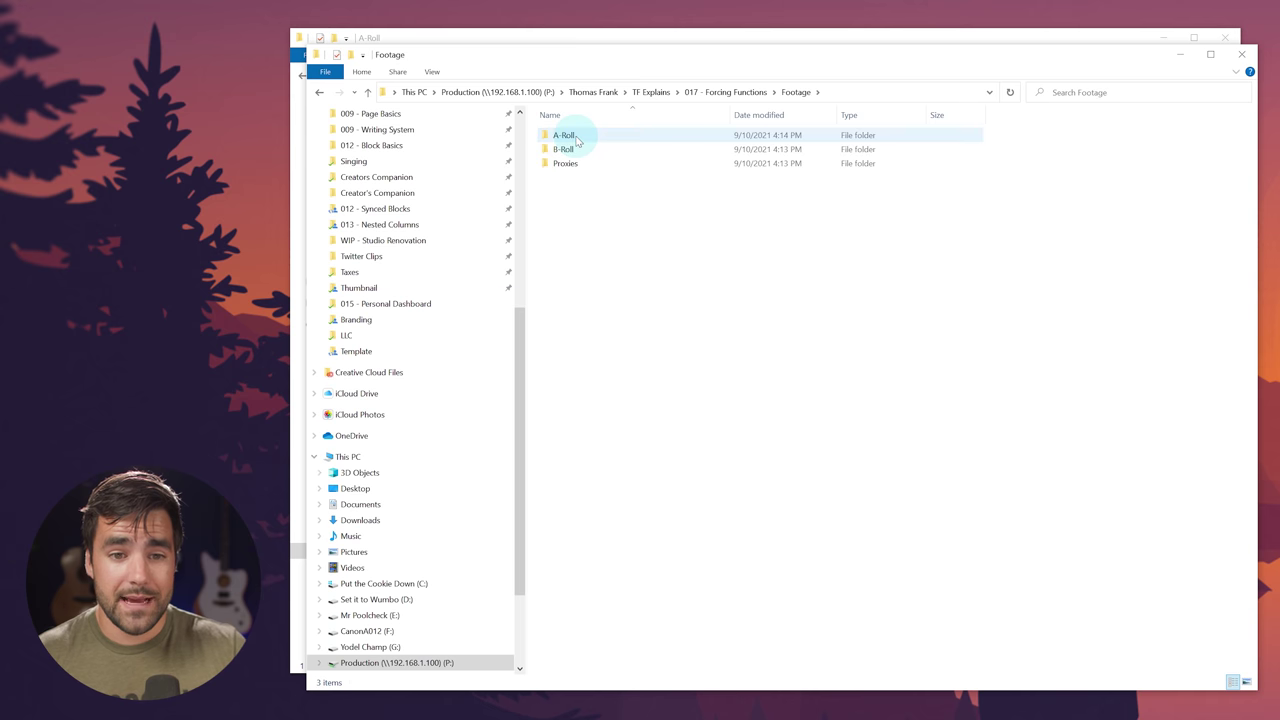
{"action": "left_click", "coordinate": [728, 92]}
{"action": "left_click", "coordinate": [618, 415]}
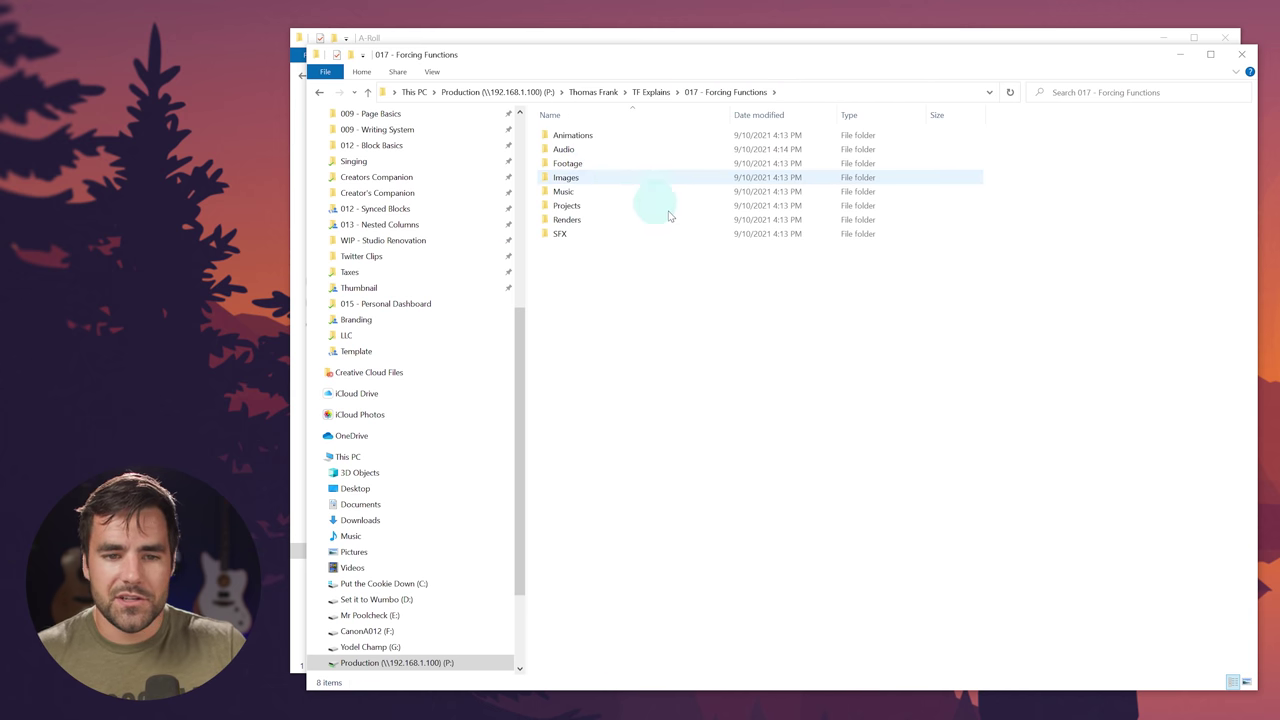
{"action": "double_click", "coordinate": [580, 163]}
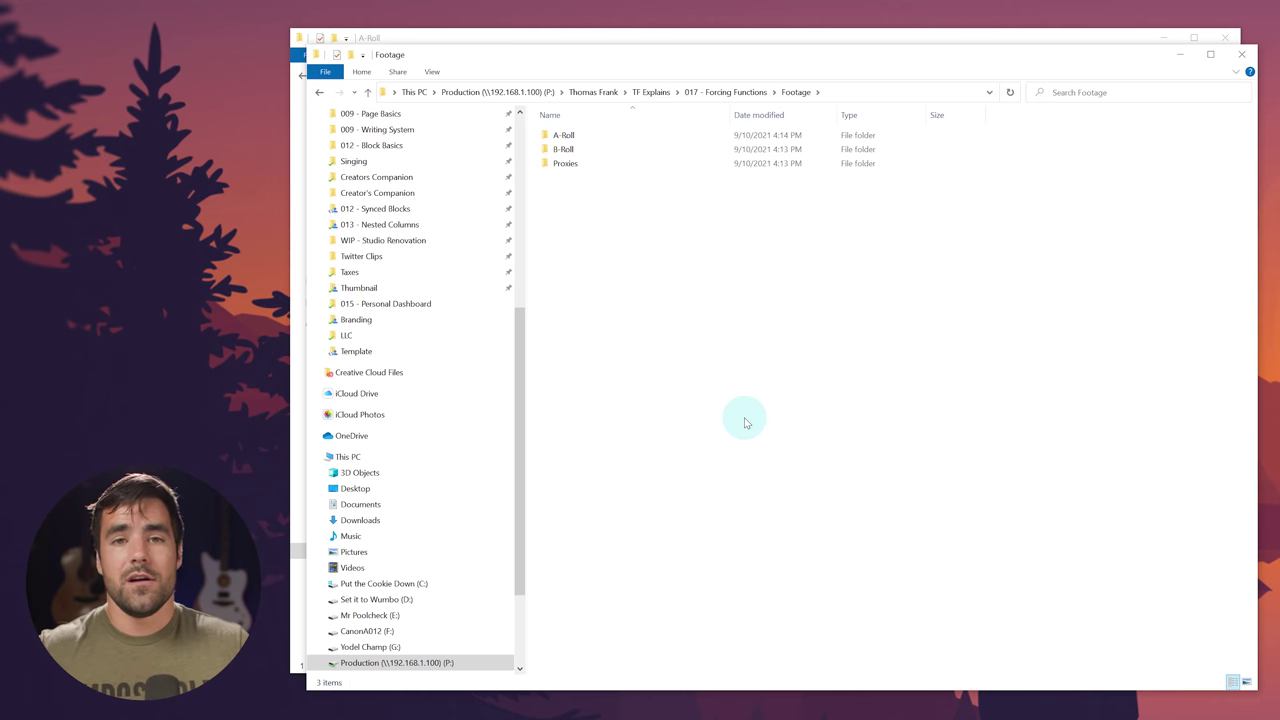
{"action": "left_click", "coordinate": [589, 166]}
{"action": "left_click", "coordinate": [579, 140]}
{"action": "double_click", "coordinate": [565, 139]}
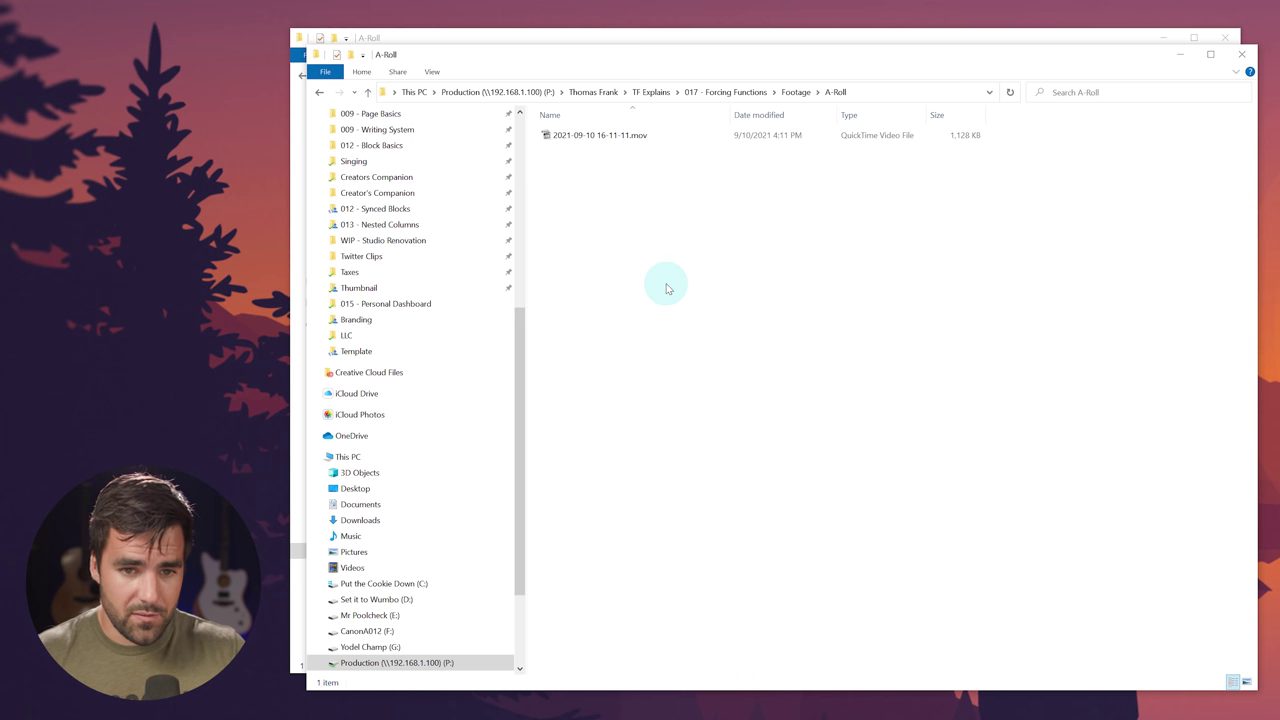
{"action": "key", "text": "ctrl+v"}
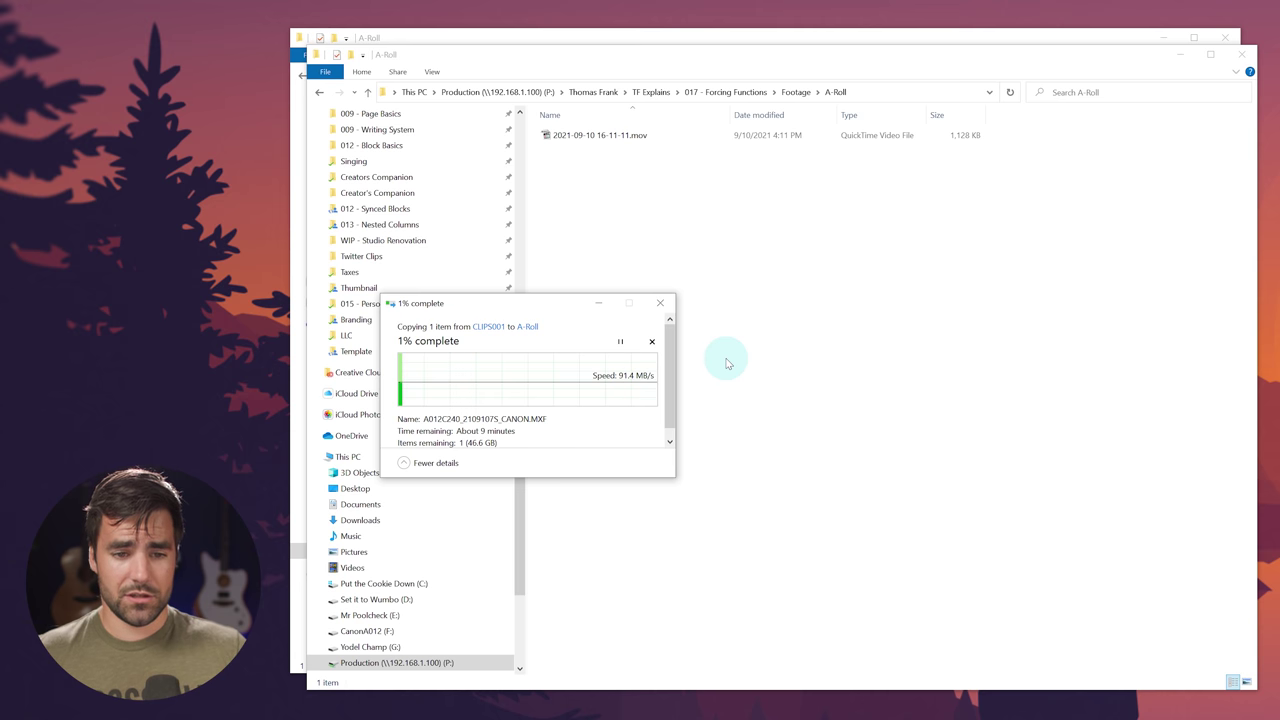
- Open TF Explains Templates - 2021.prproj from the 017 - Forcing Functions Projects folder
{"action": "left_click", "coordinate": [726, 92]}
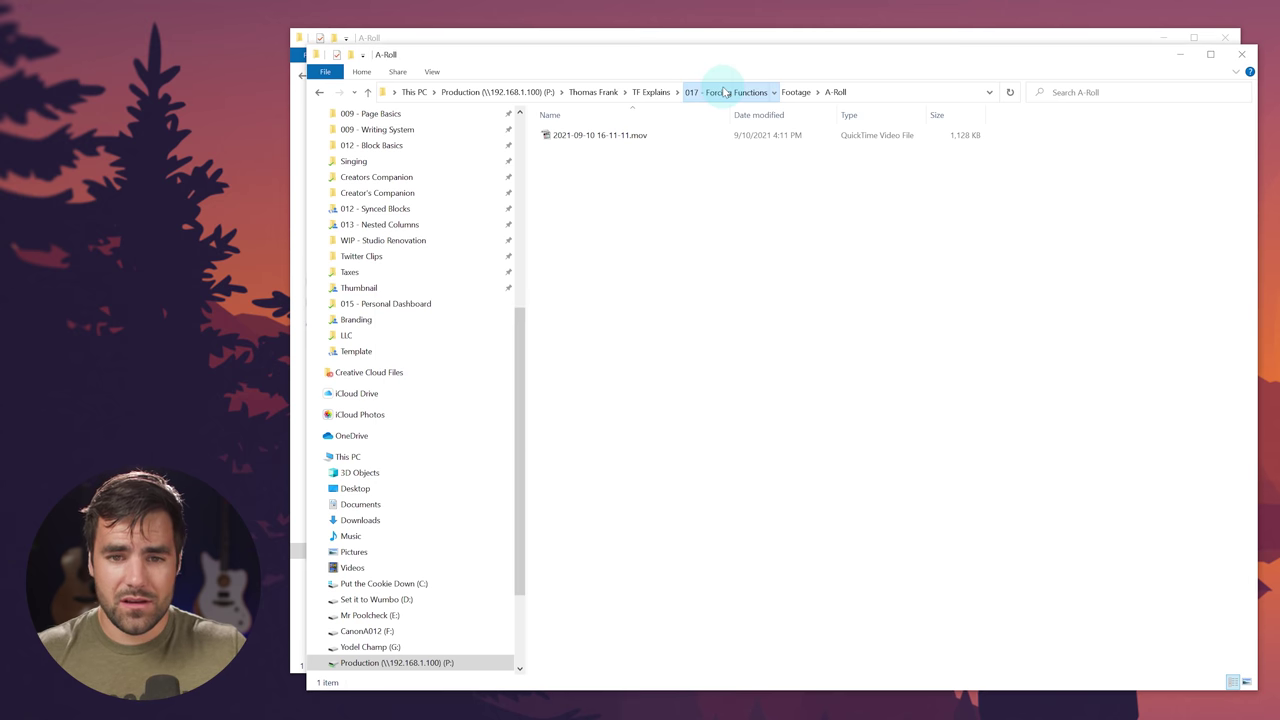
{"action": "double_click", "coordinate": [568, 205]}
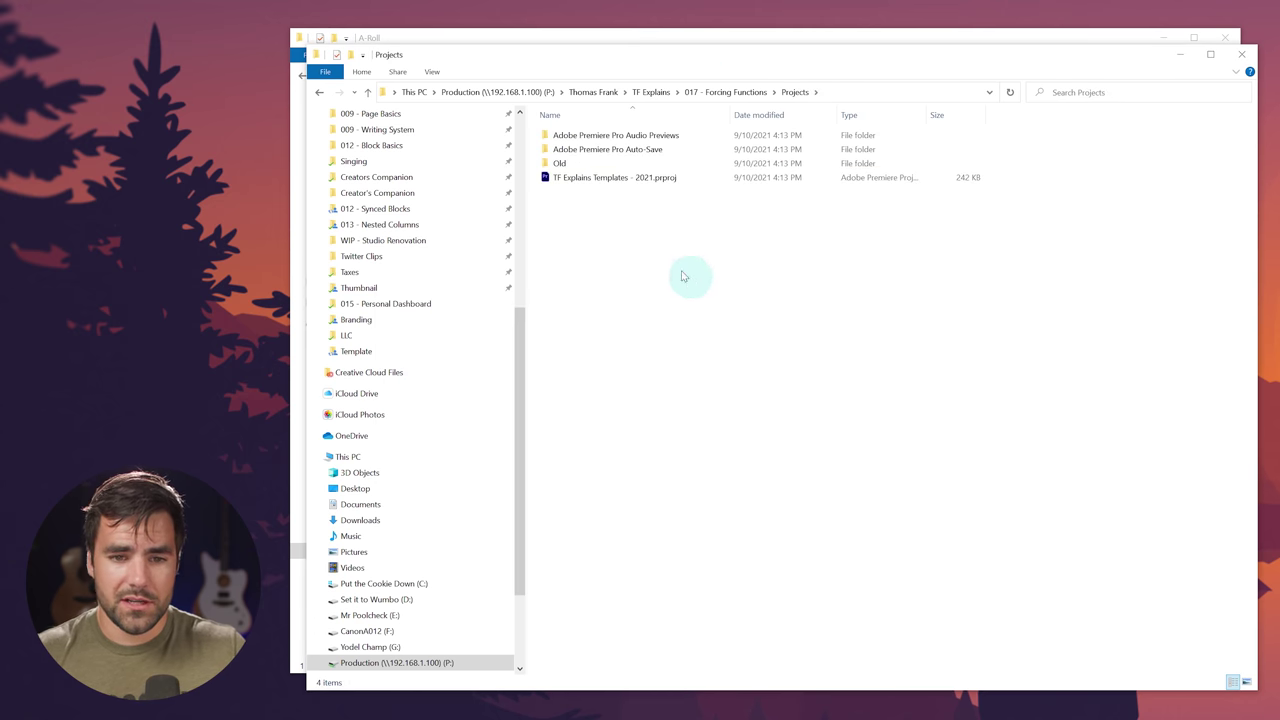
{"action": "left_click", "coordinate": [602, 178]}
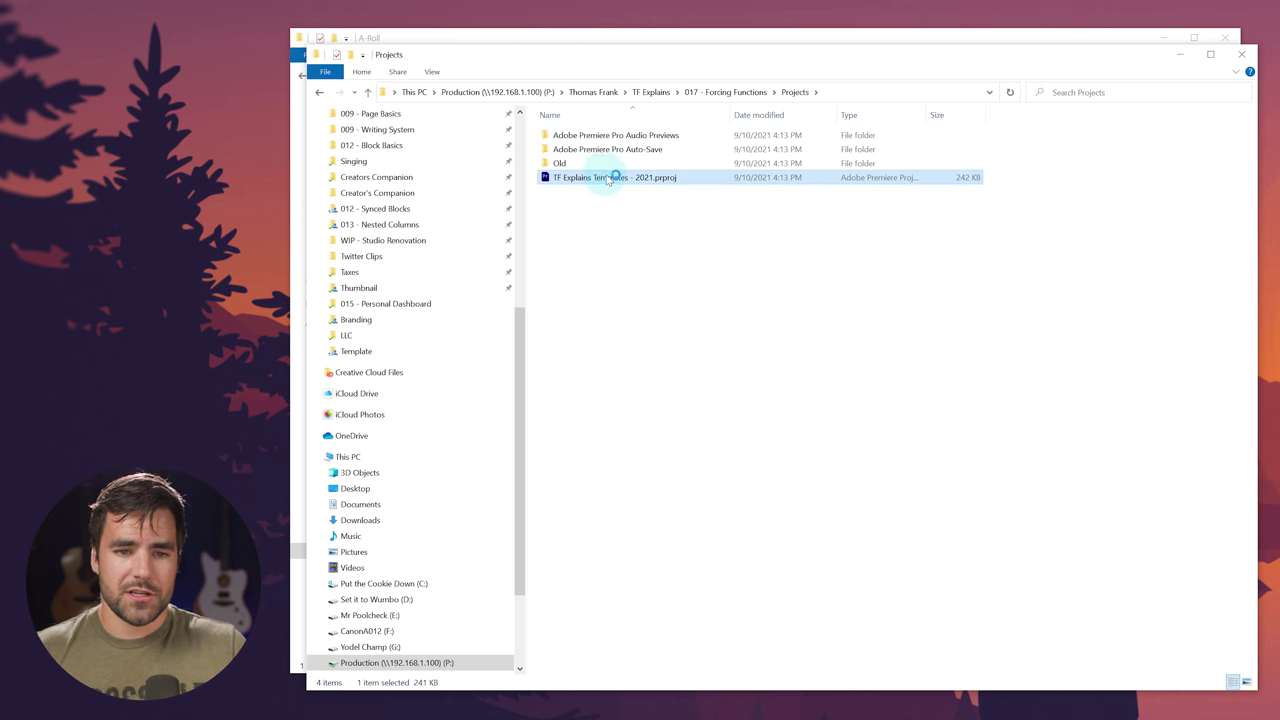
{"action": "double_click", "coordinate": [607, 178]}
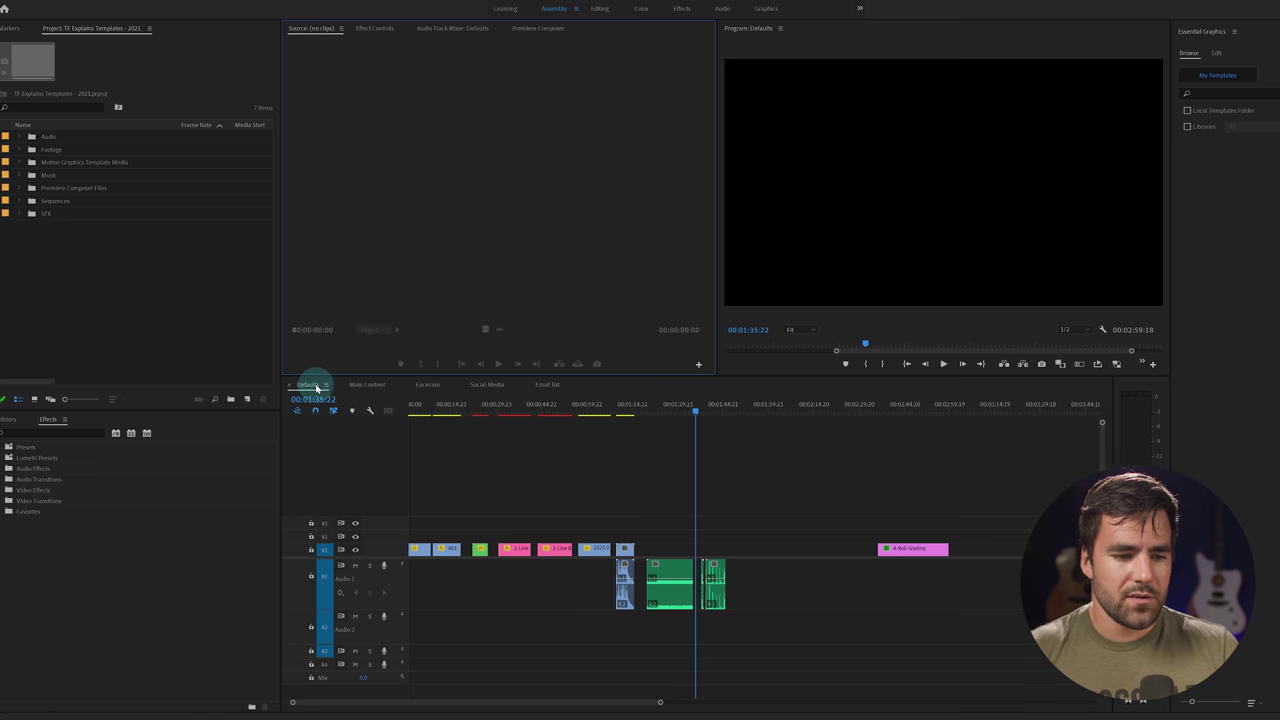
- Preview the Defaults sequence's Fundamentals and Templates cards, then switch to the Main Content sequence
{"action": "left_click", "coordinate": [625, 410]}
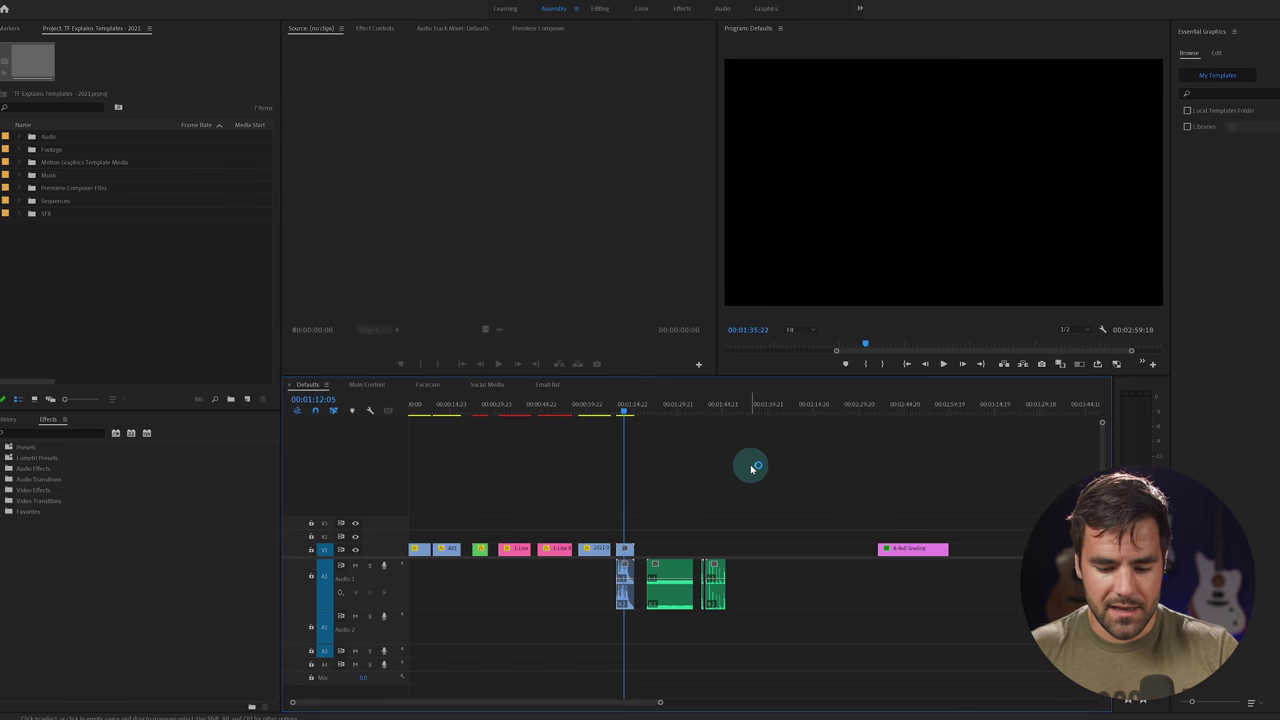
{"action": "key", "text": "="}
{"action": "left_click_drag", "start_coordinate": [757, 411], "coordinate": [685, 410]}
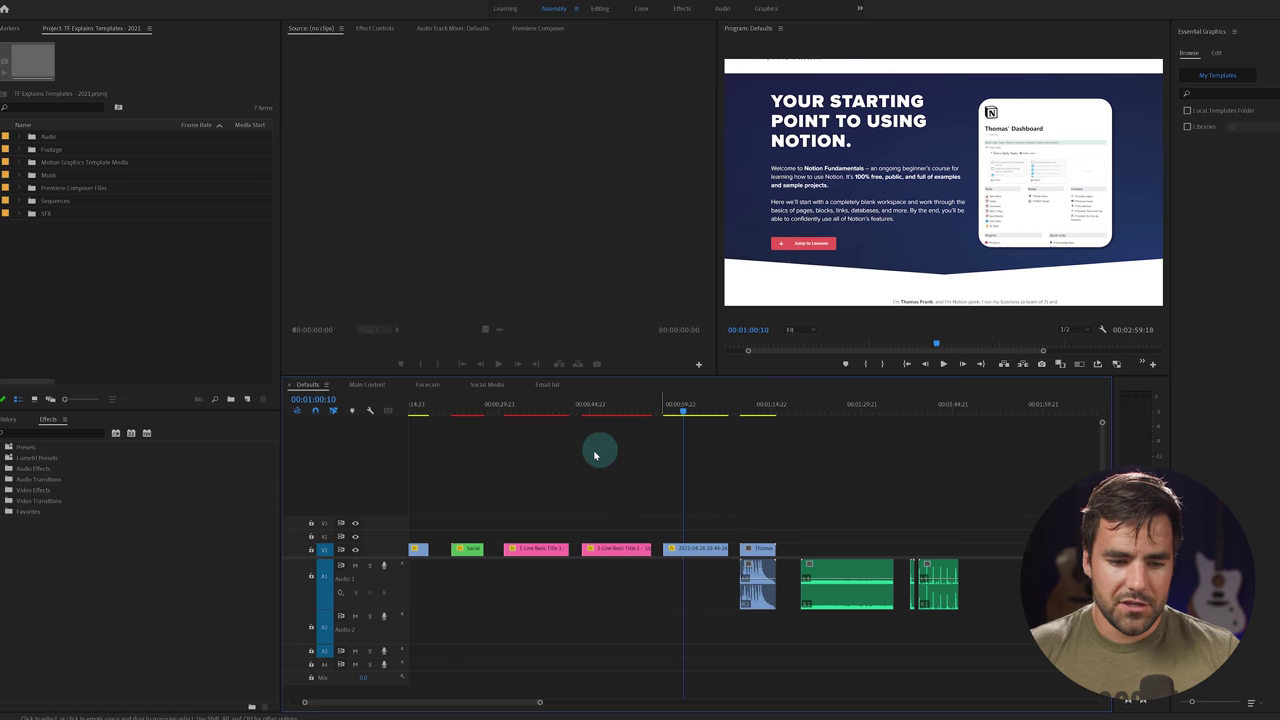
{"action": "left_click", "coordinate": [529, 411]}
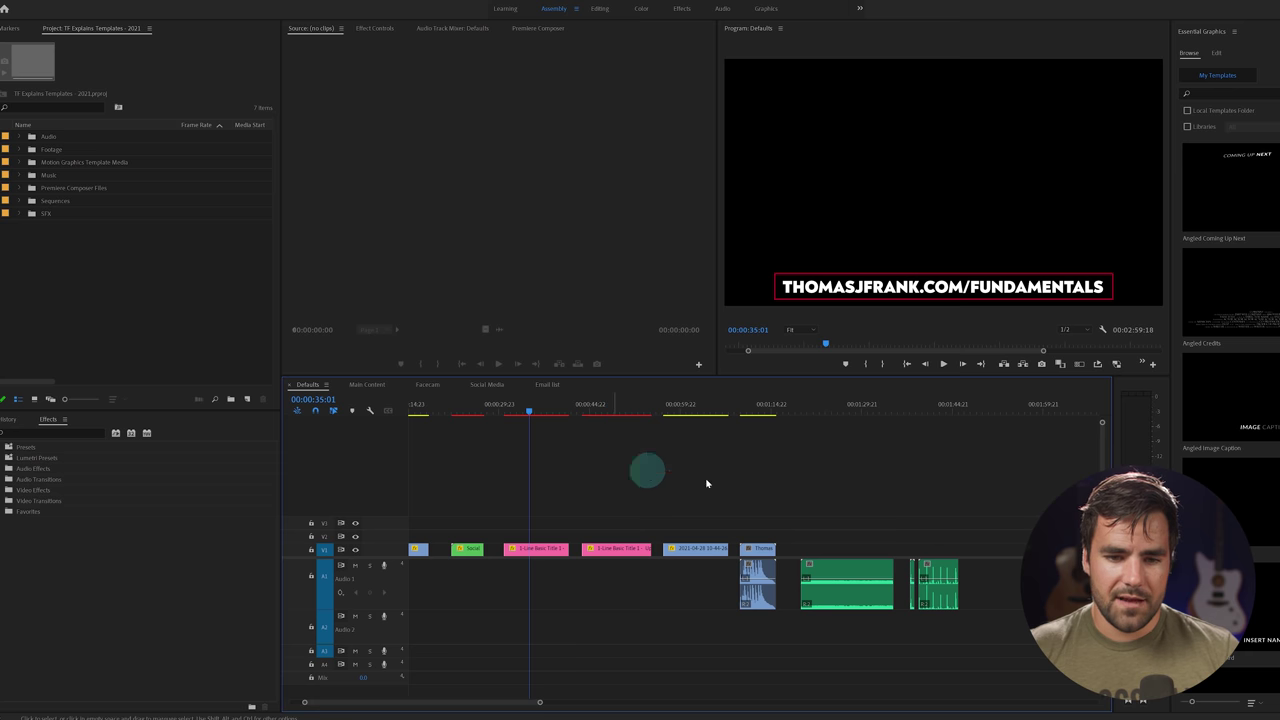
{"action": "left_click", "coordinate": [600, 410]}
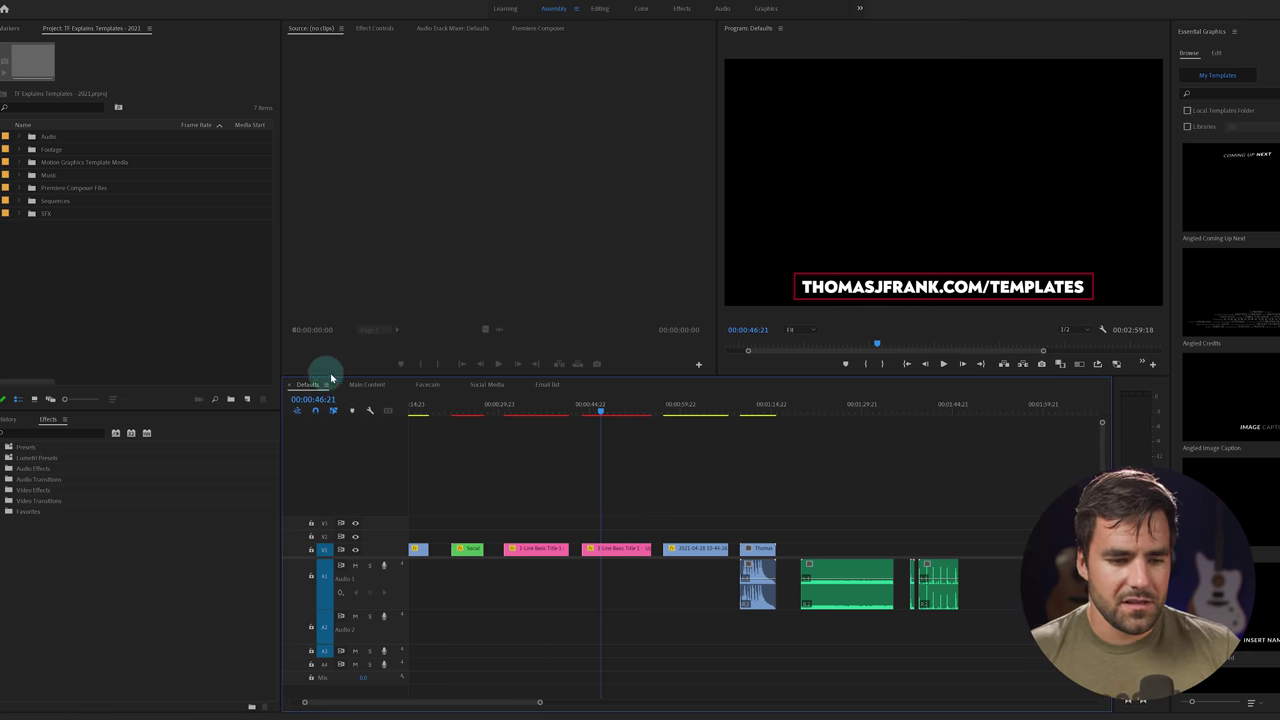
{"action": "left_click", "coordinate": [365, 385]}
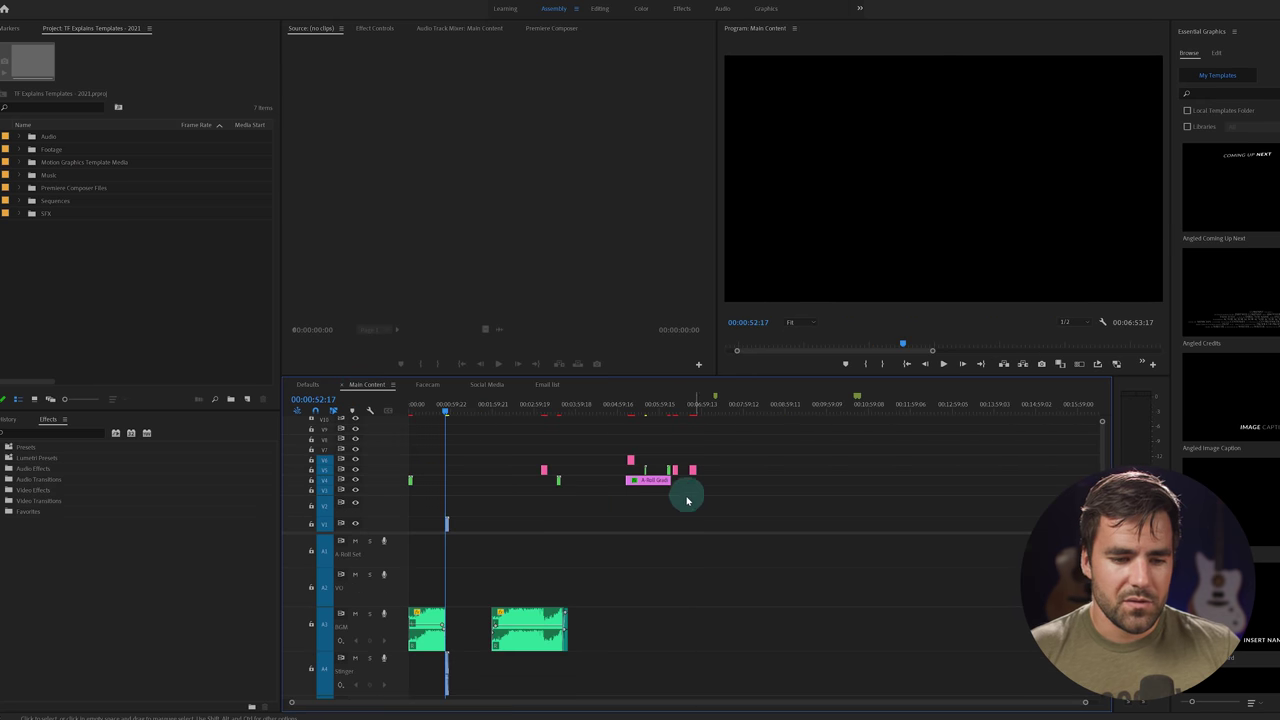
- Zoom in on the Main Content timeline to inspect its clips and waveforms
{"action": "key", "text": "="}
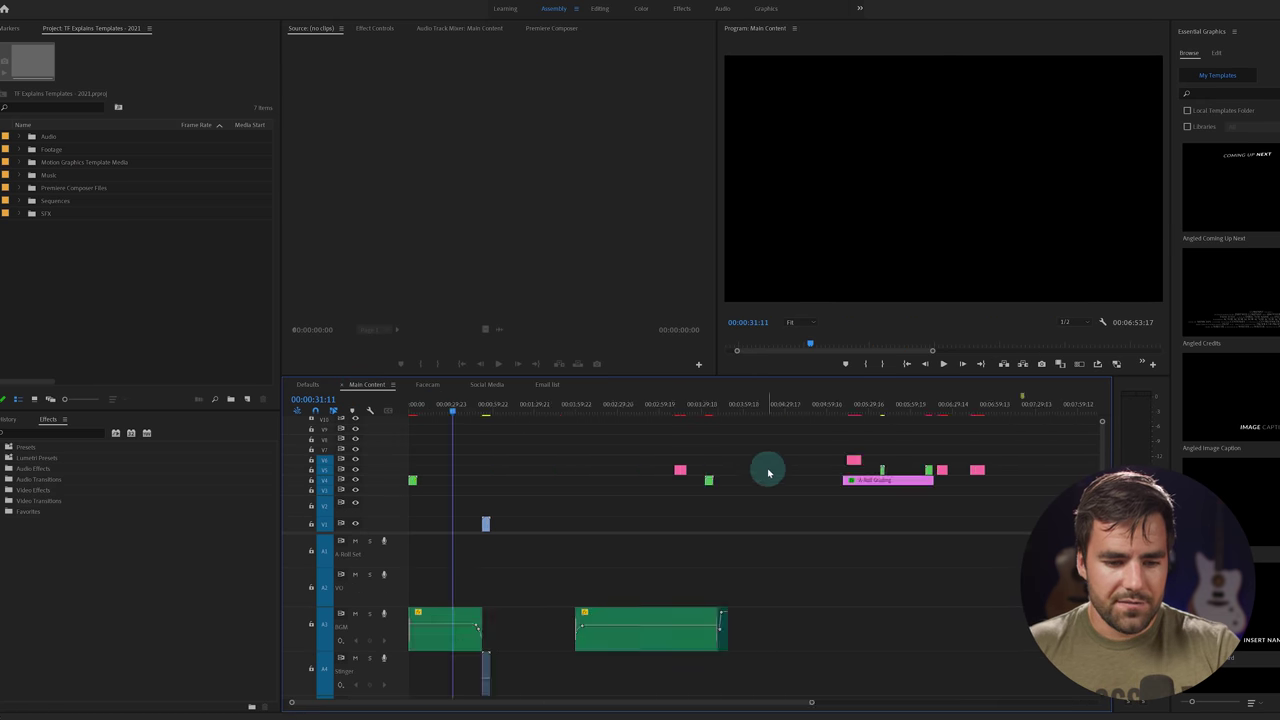
{"action": "key", "text": "="}
{"action": "key", "text": "minus"}
{"action": "key", "text": "minus"}
{"action": "key", "text": "="}
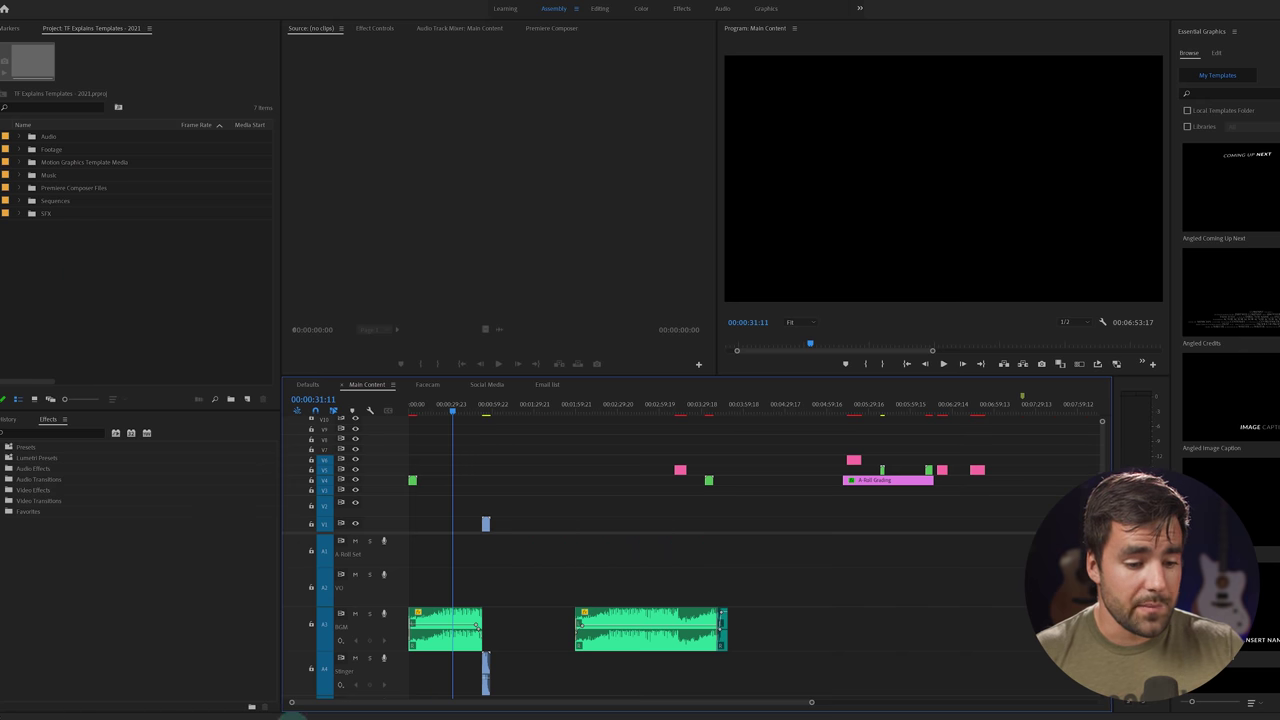
{"action": "mouse_move", "coordinate": [265, 718]}
{"action": "mouse_move", "coordinate": [246, 684]}
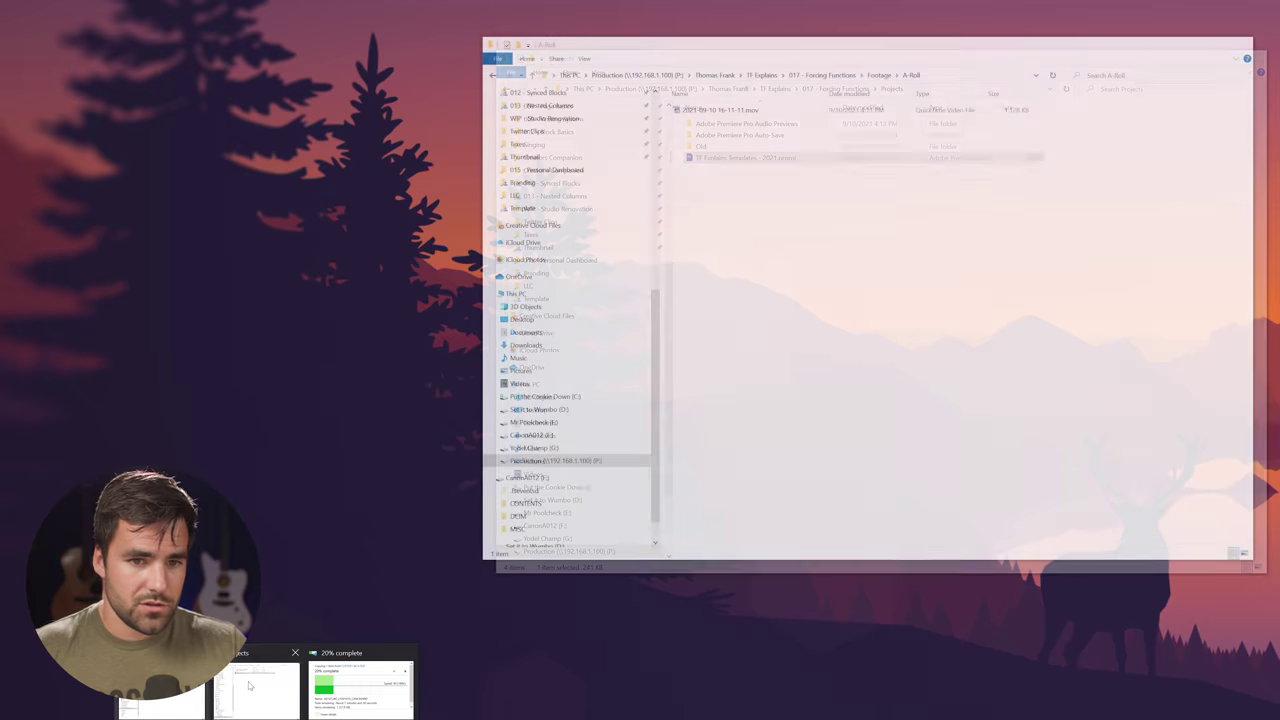
- Go to Footage > A-Roll and check the 16-11-11.mov recording and copied A012C240 MXF clip
{"action": "left_click", "coordinate": [229, 683]}
{"action": "left_click", "coordinate": [833, 90]}
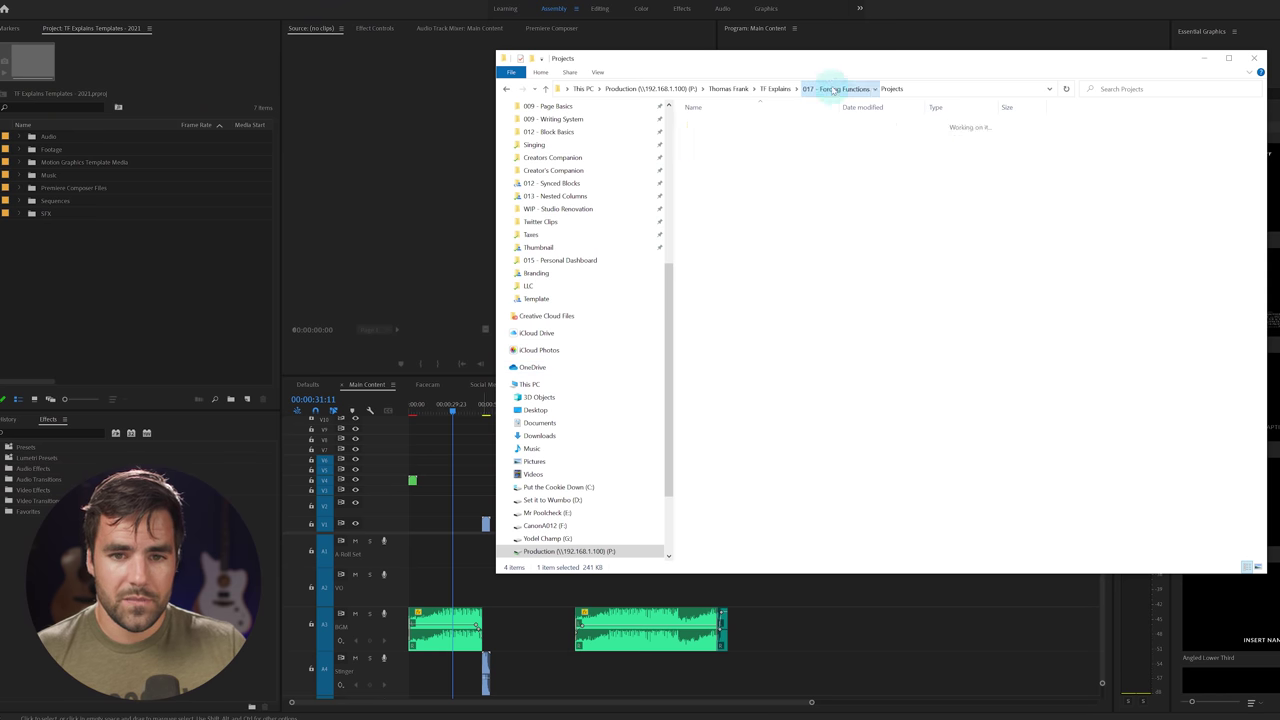
{"action": "double_click", "coordinate": [718, 133]}
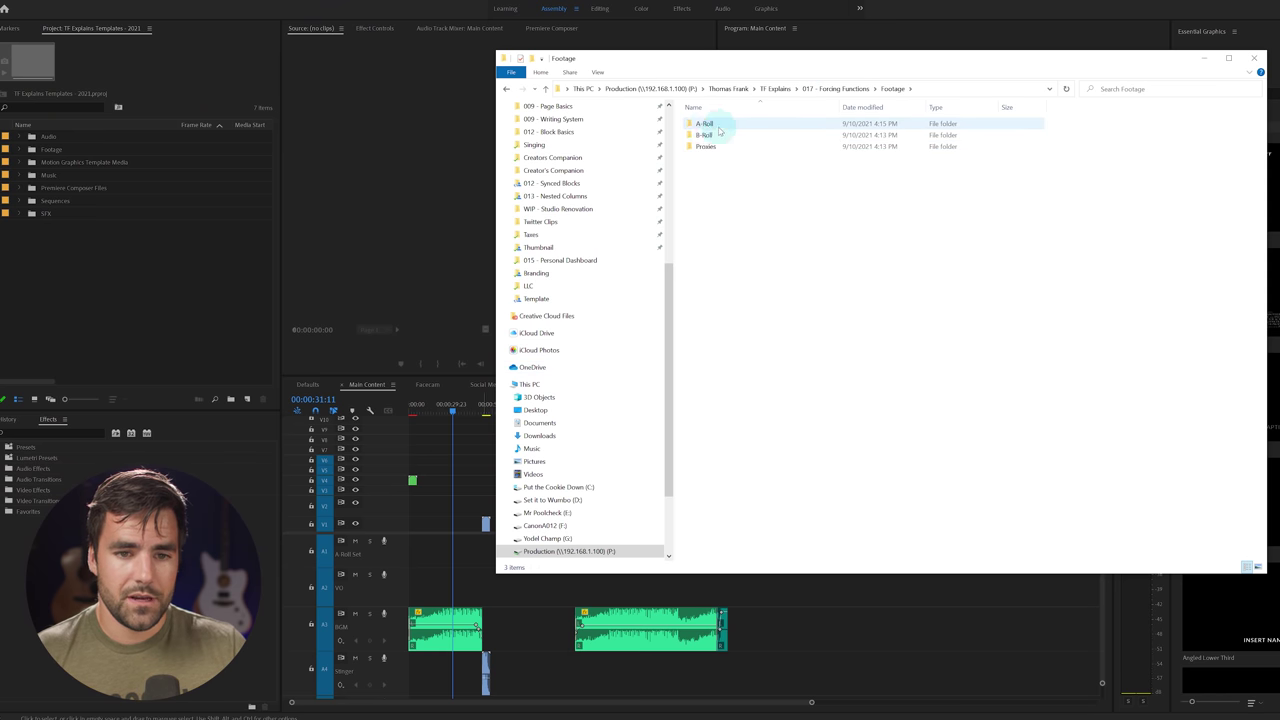
{"action": "double_click", "coordinate": [718, 131]}
{"action": "left_click", "coordinate": [746, 124]}
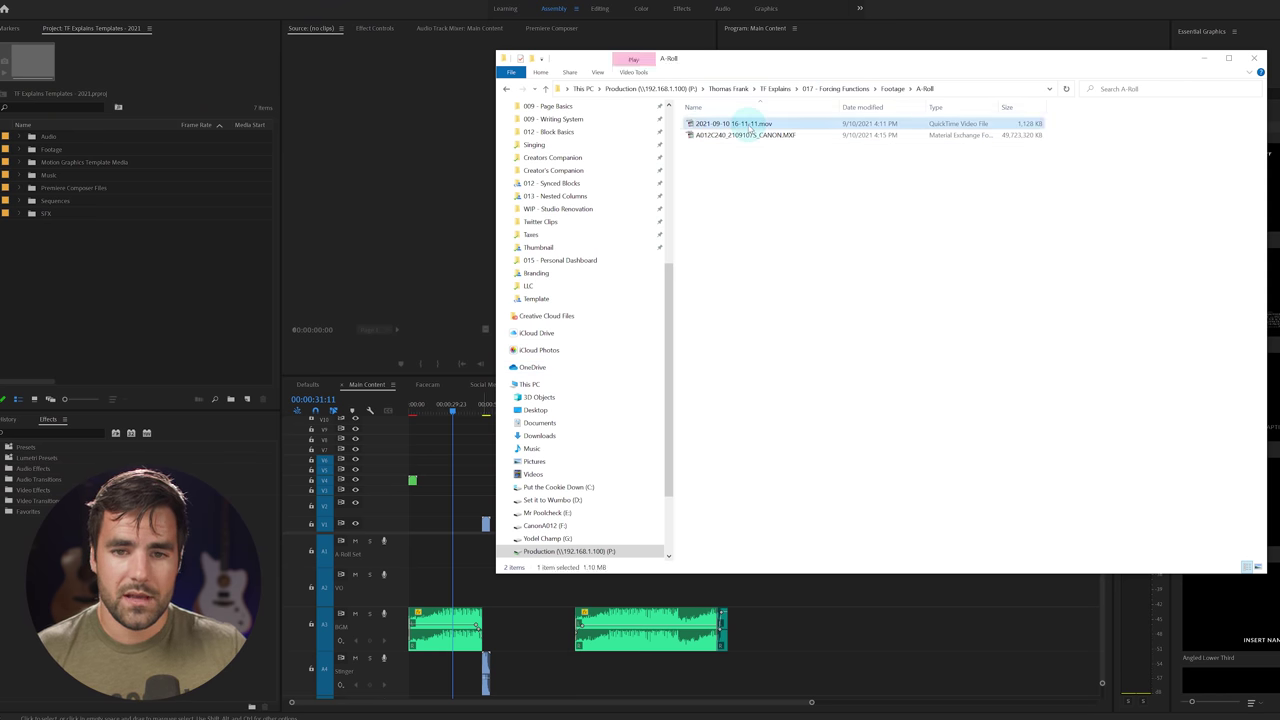
{"action": "left_click", "coordinate": [734, 139]}
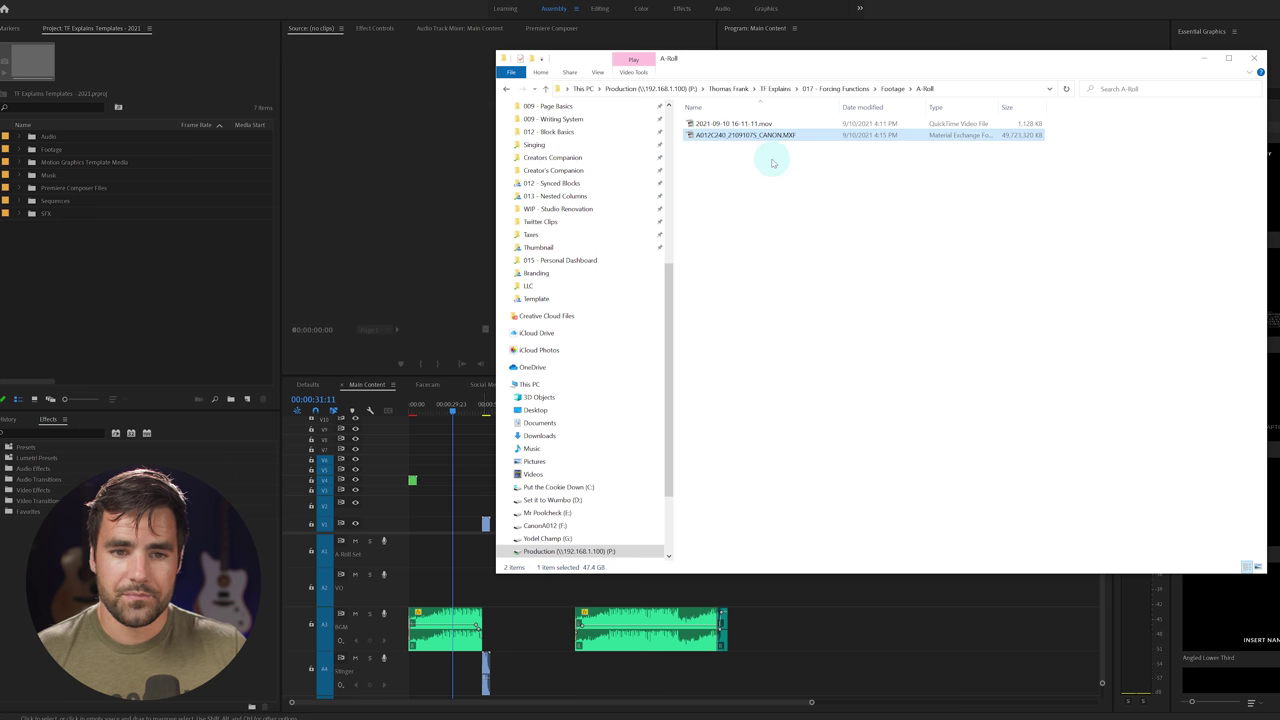
{"action": "key", "text": "Up"}
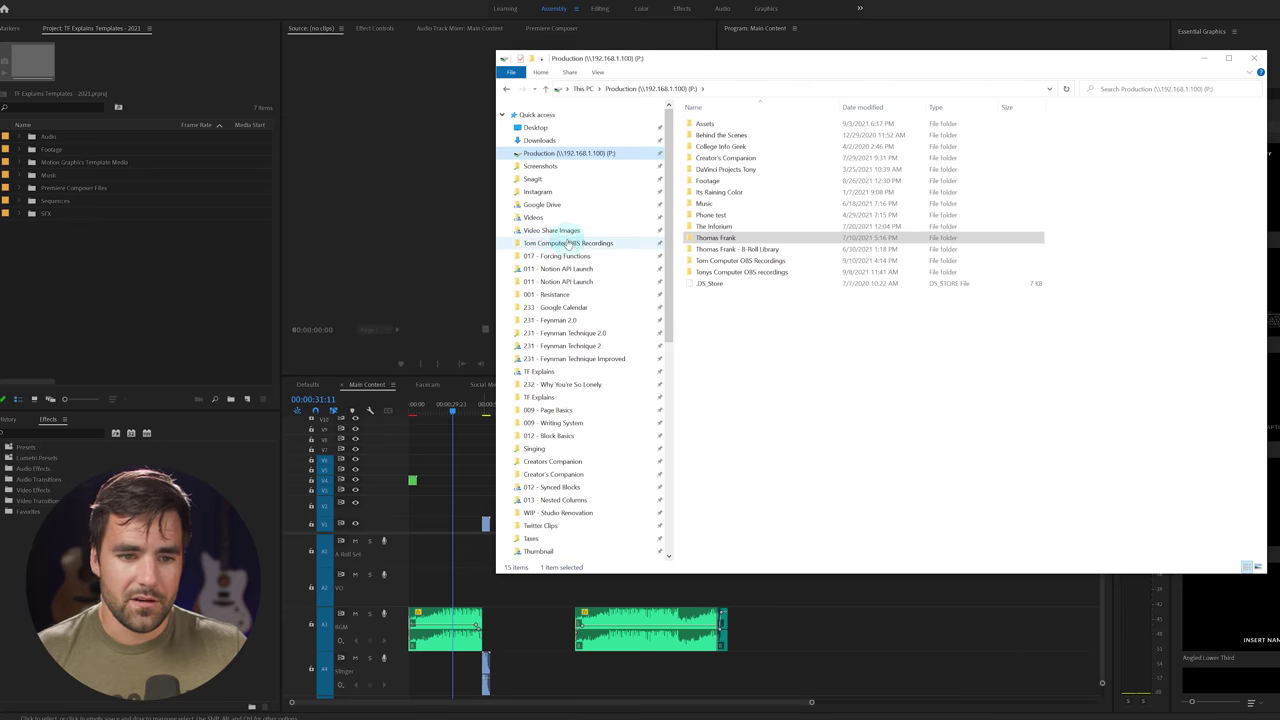
{"action": "scroll", "coordinate": [908, 502], "scroll_direction": "up", "scroll_amount": 2}
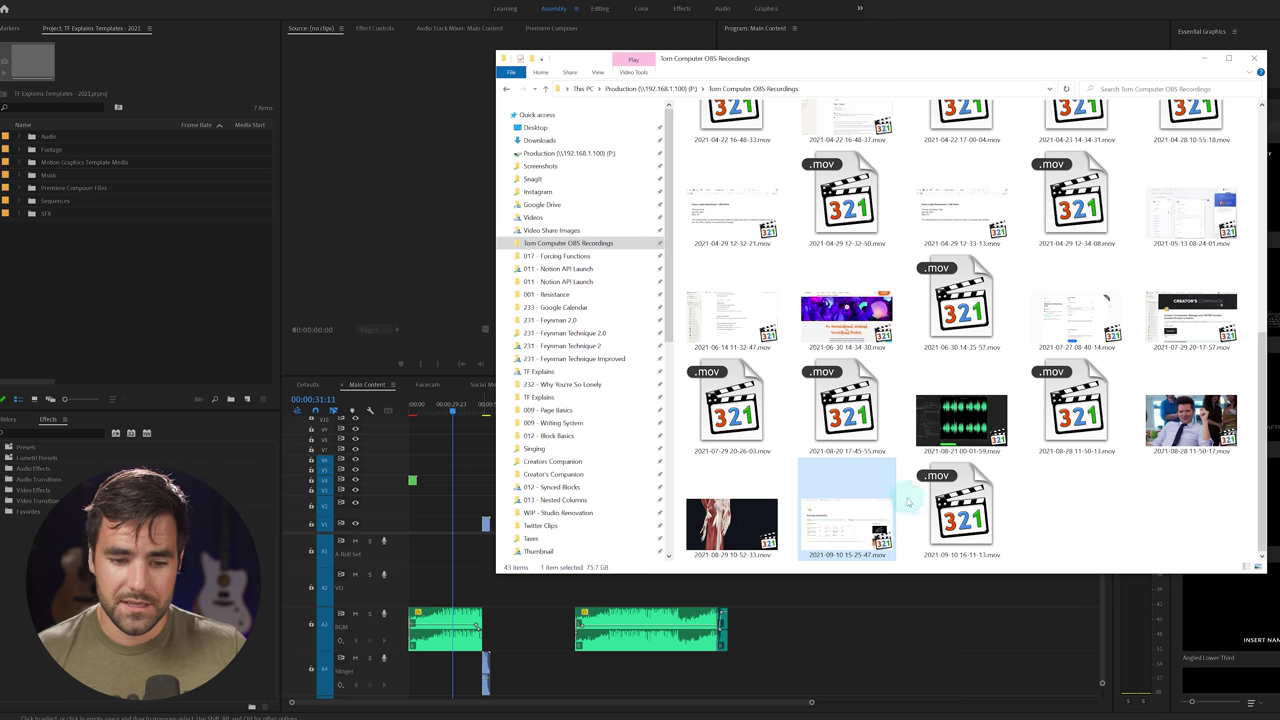
{"action": "key", "text": "ctrl+x"}
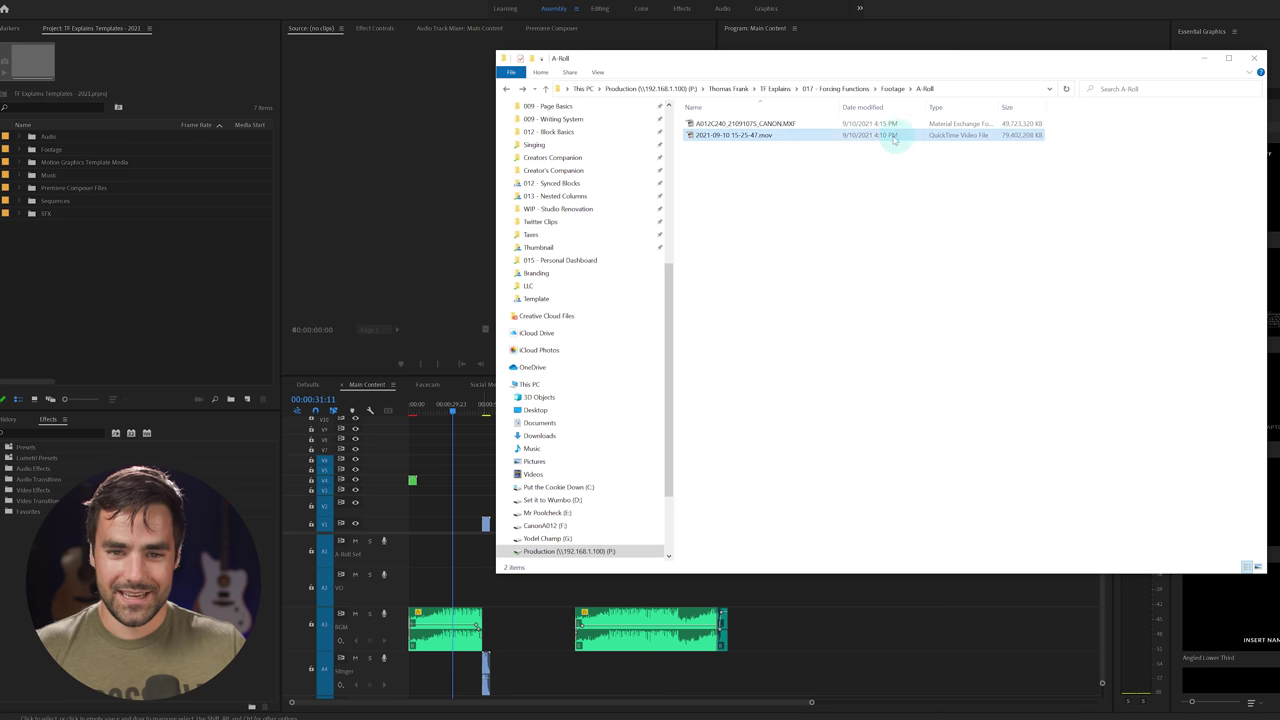
{"action": "left_click", "coordinate": [864, 139]}
{"action": "right_click", "coordinate": [863, 137]}
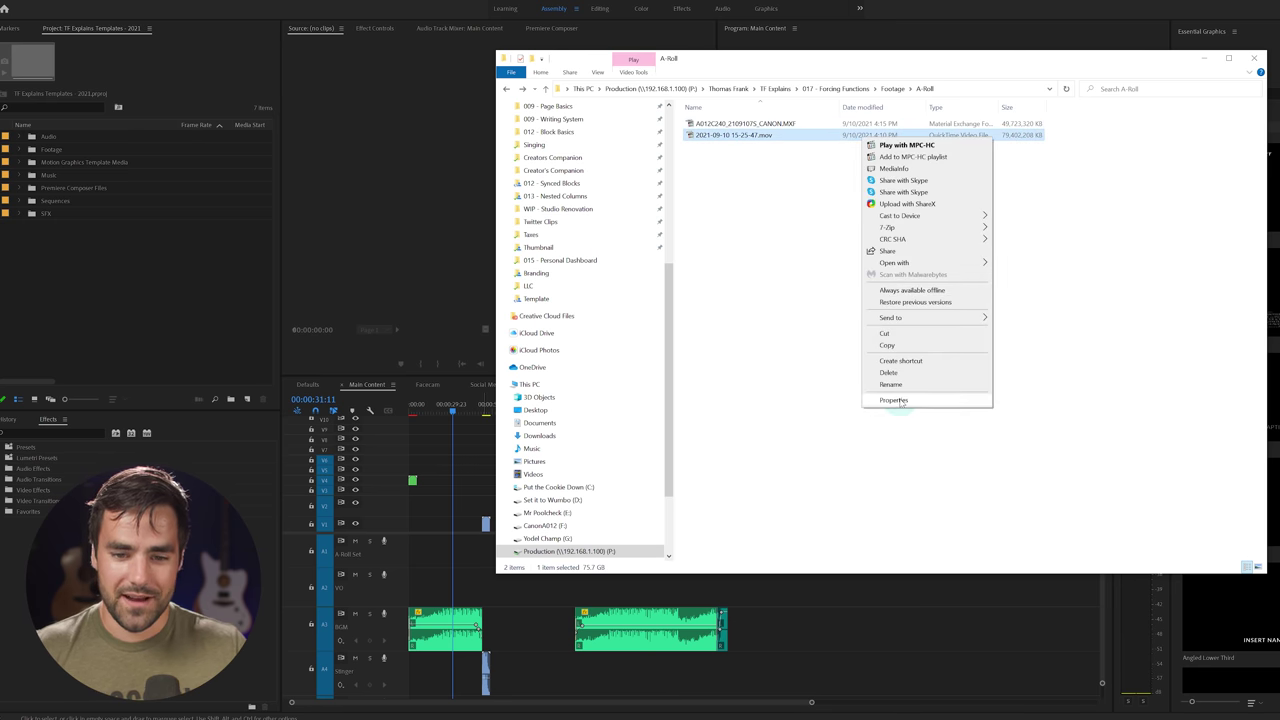
{"action": "left_click", "coordinate": [895, 400]}
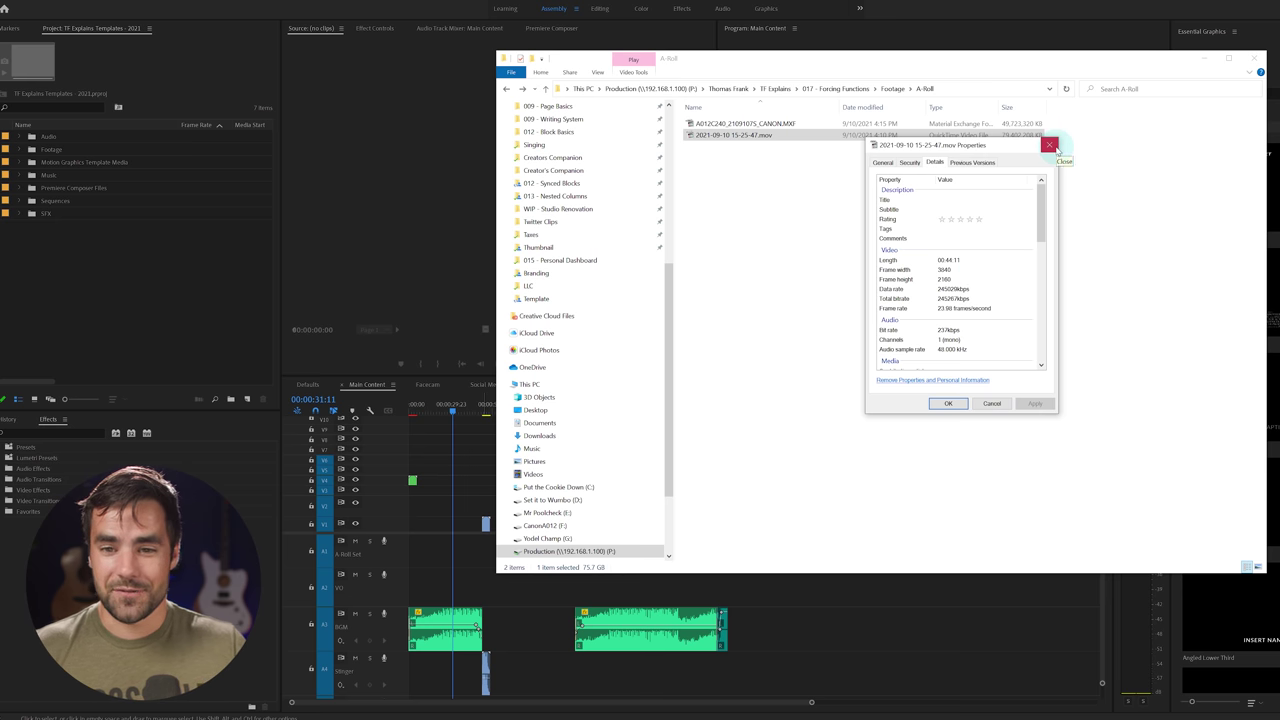
{"action": "left_click", "coordinate": [1052, 146]}
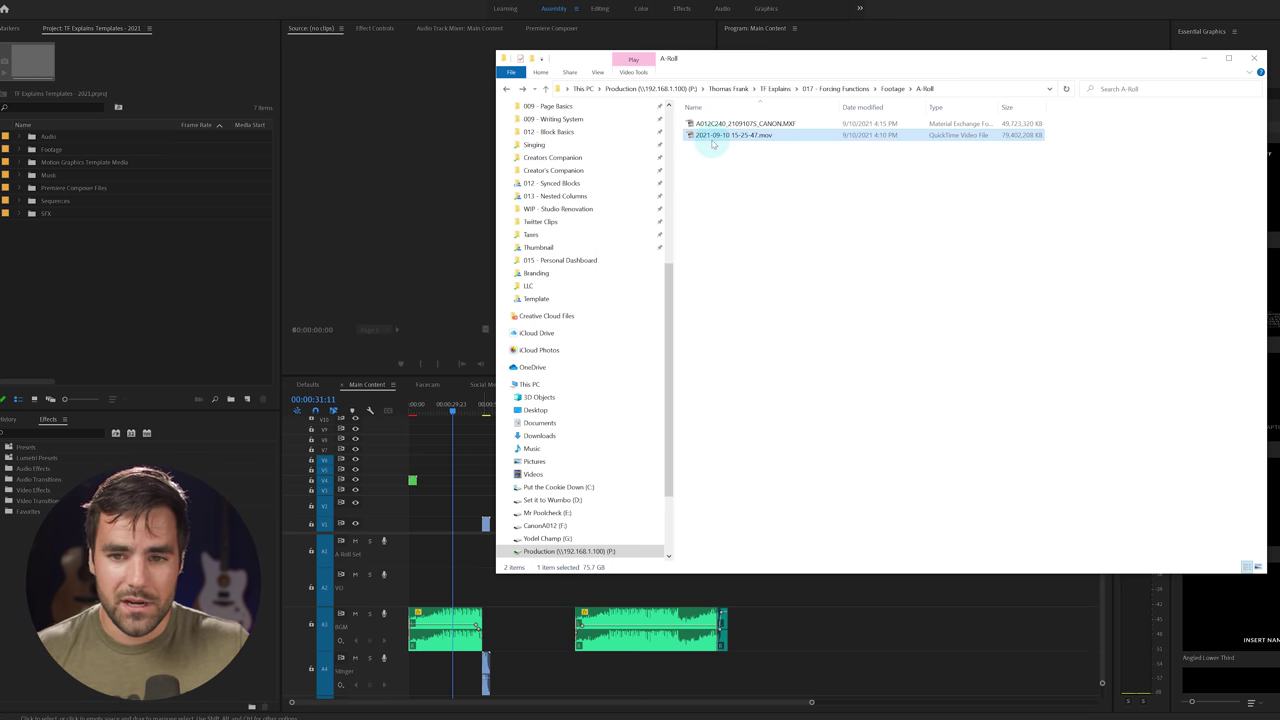
{"action": "left_click_drag", "start_coordinate": [735, 136], "coordinate": [46, 151]}
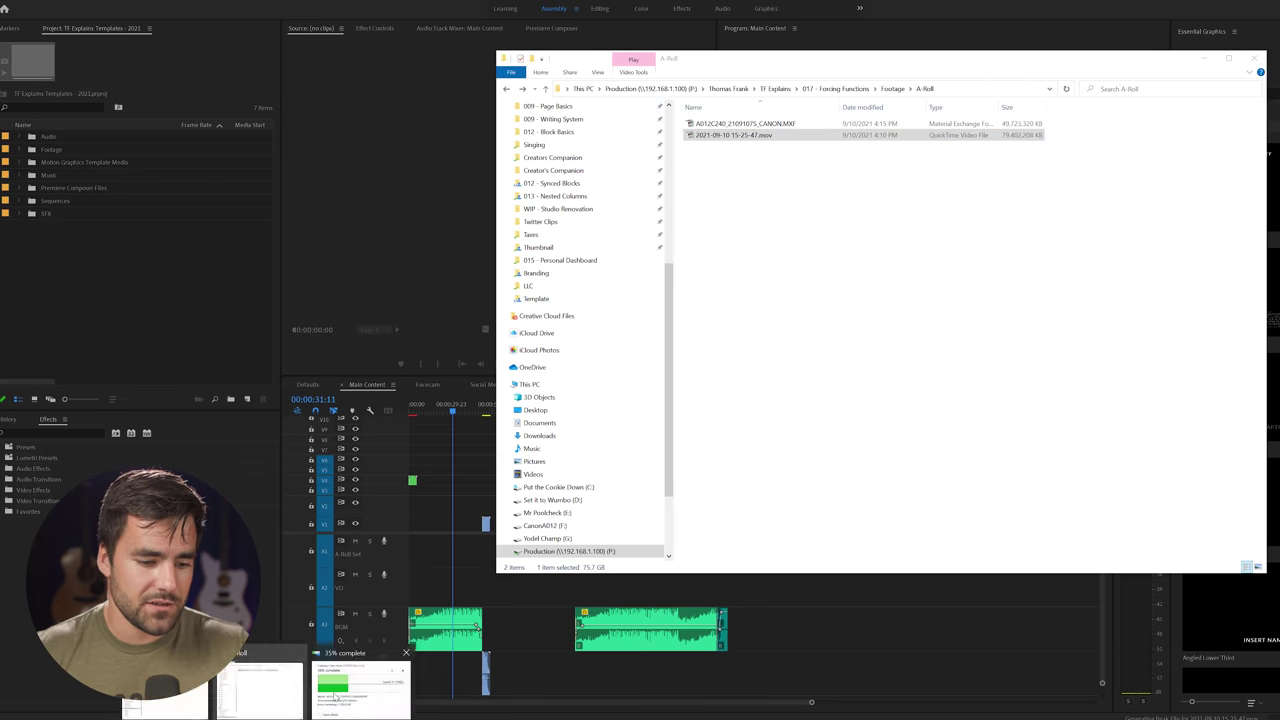
{"action": "left_click", "coordinate": [31, 150]}
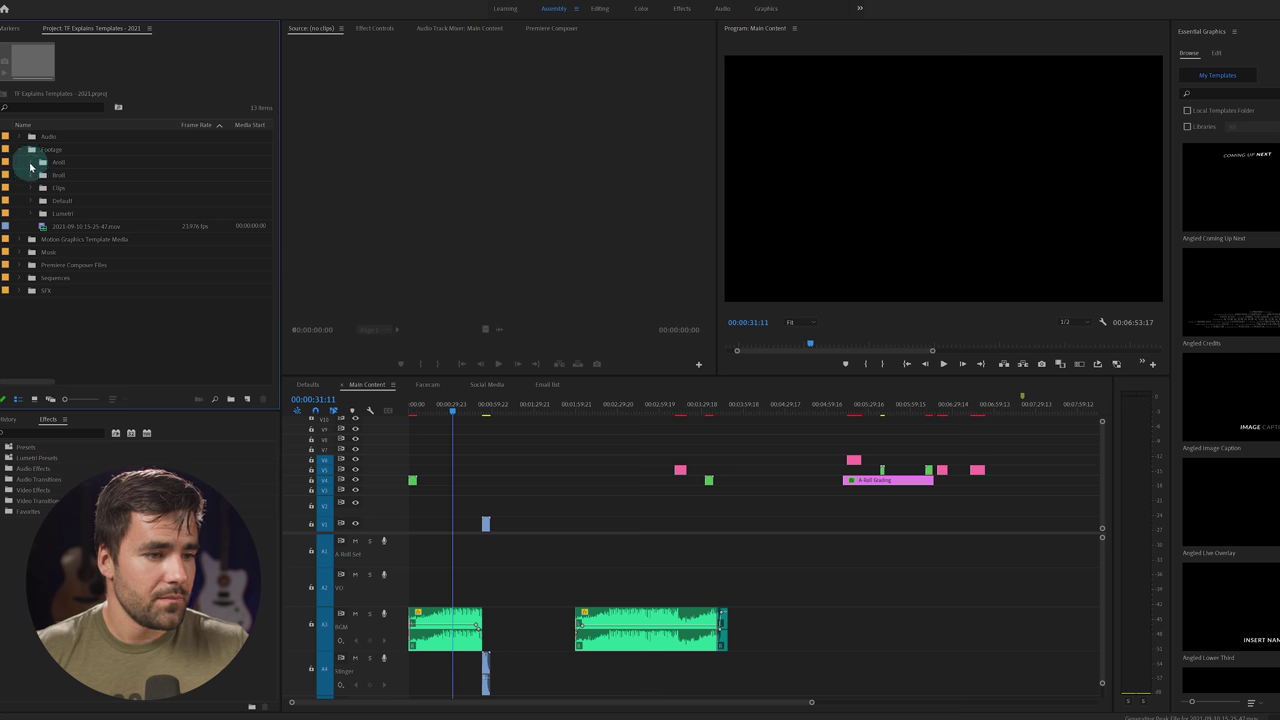
{"action": "left_click_drag", "start_coordinate": [85, 226], "coordinate": [63, 163]}
{"action": "left_click", "coordinate": [33, 163]}
{"action": "left_click", "coordinate": [96, 176]}
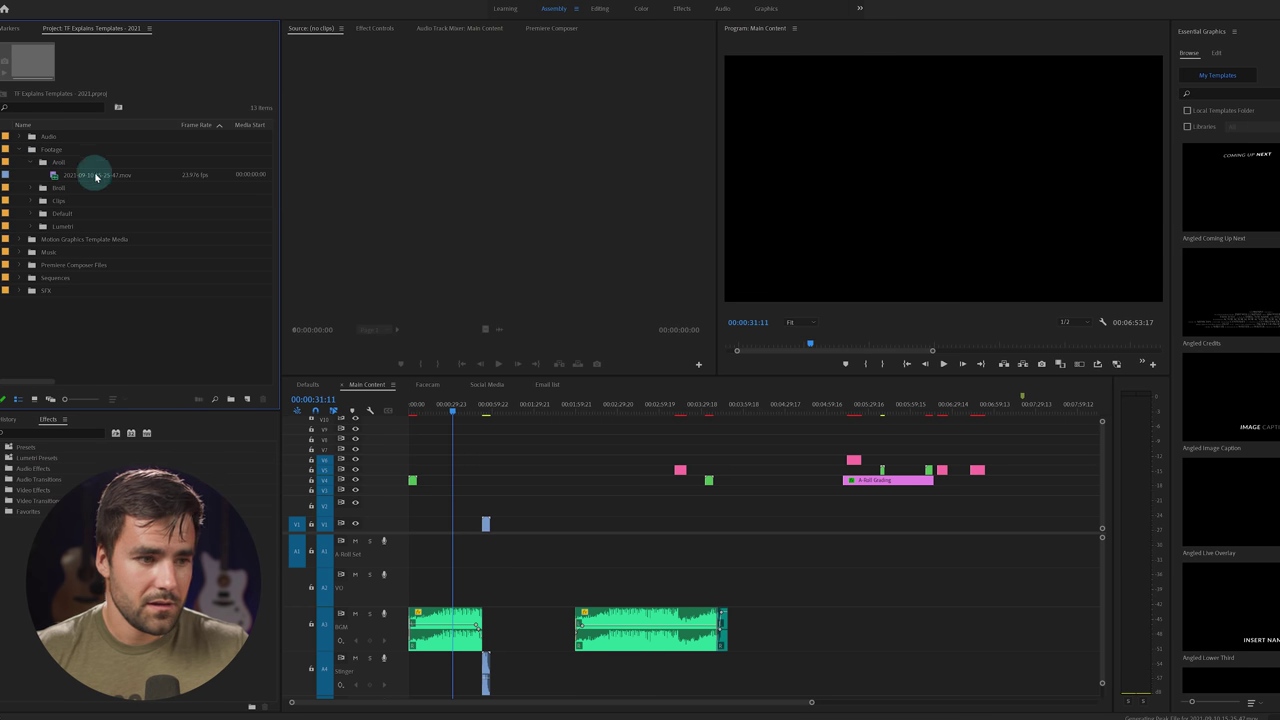
- Place the 15-25-47.mov recording at the end of V1/A1 in Main Content
{"action": "left_click_drag", "start_coordinate": [80, 176], "coordinate": [1045, 531]}
{"action": "key", "text": "backslash"}
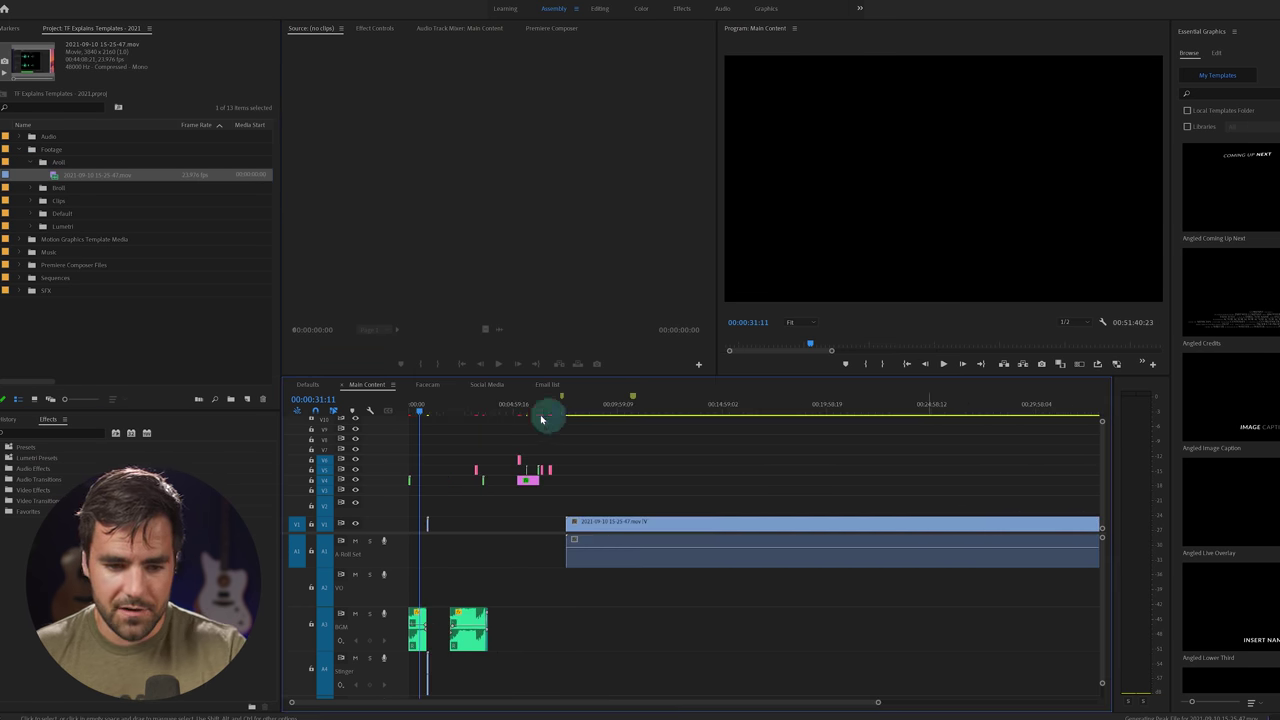
{"action": "key", "text": "minus"}
{"action": "left_click", "coordinate": [506, 409]}
{"action": "key", "text": "equal"}
{"action": "key", "text": "equal"}
{"action": "key", "text": "minus"}
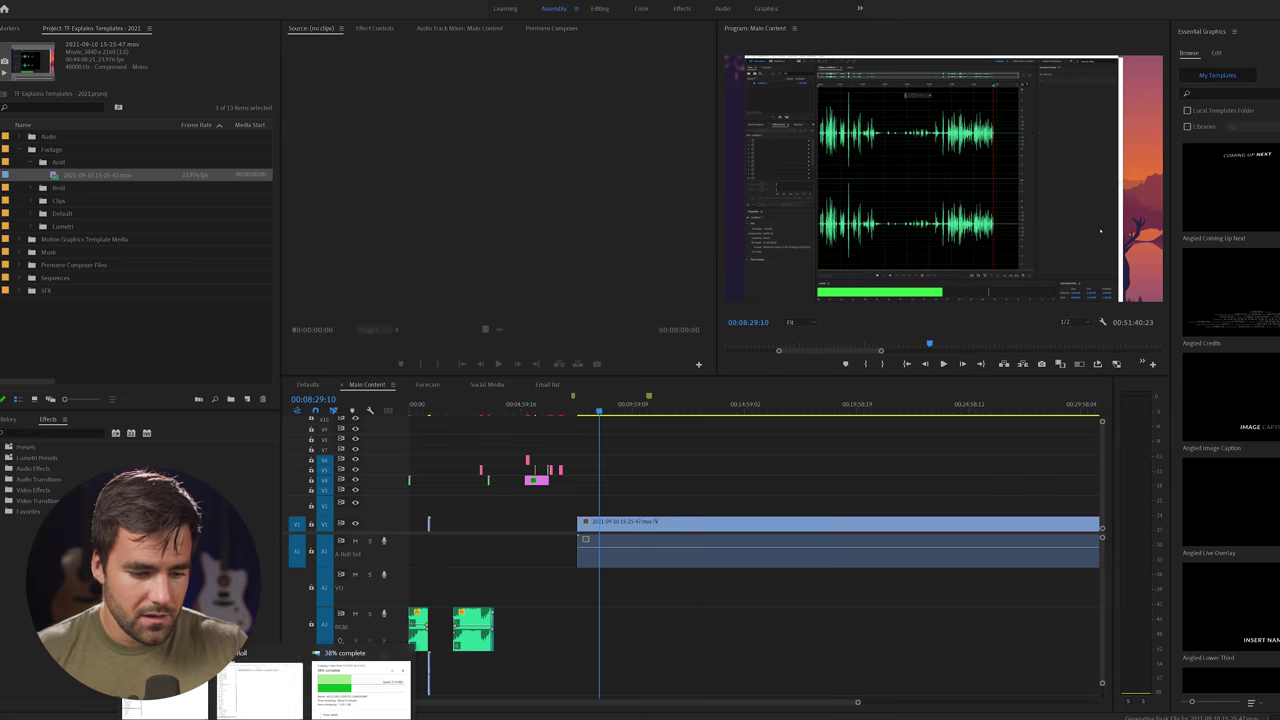
- Import VO.wav from the project's Audio folder and lay it under the screen recording
{"action": "left_click", "coordinate": [263, 691]}
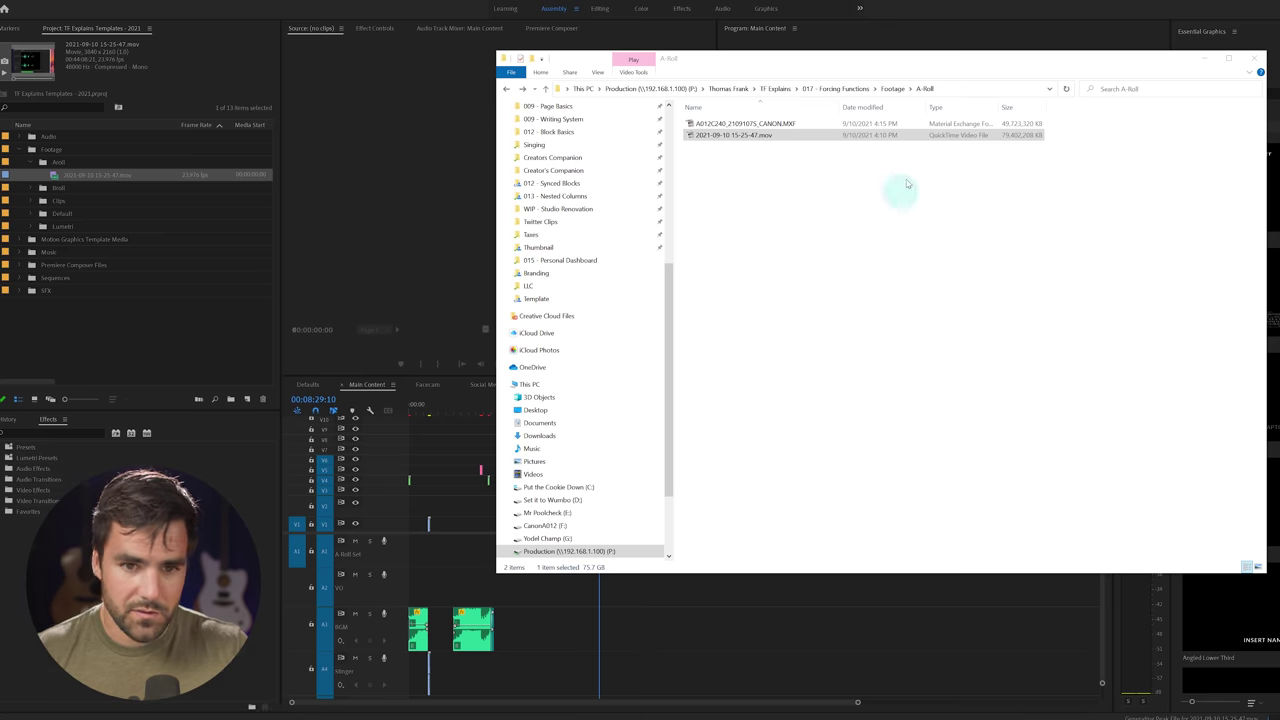
{"action": "left_click", "coordinate": [892, 88]}
{"action": "left_click", "coordinate": [858, 88]}
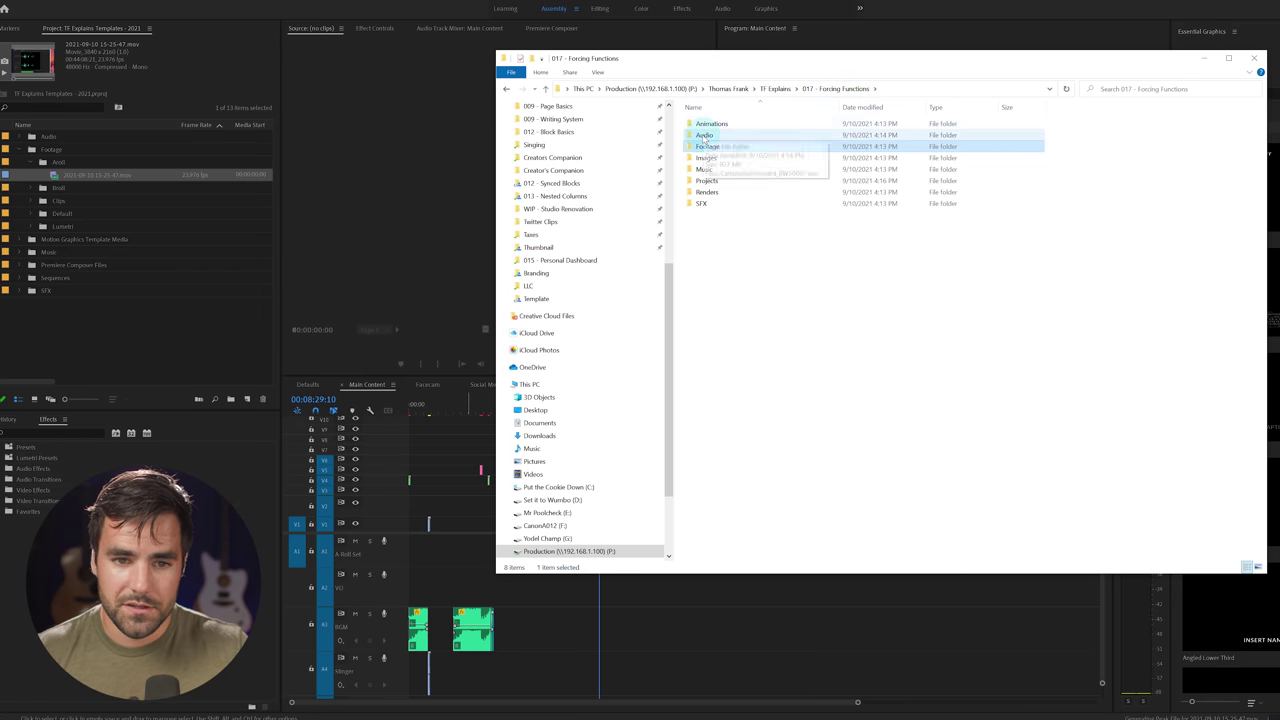
{"action": "double_click", "coordinate": [705, 135]}
{"action": "left_click_drag", "start_coordinate": [710, 158], "coordinate": [120, 314]}
{"action": "left_click", "coordinate": [18, 137]}
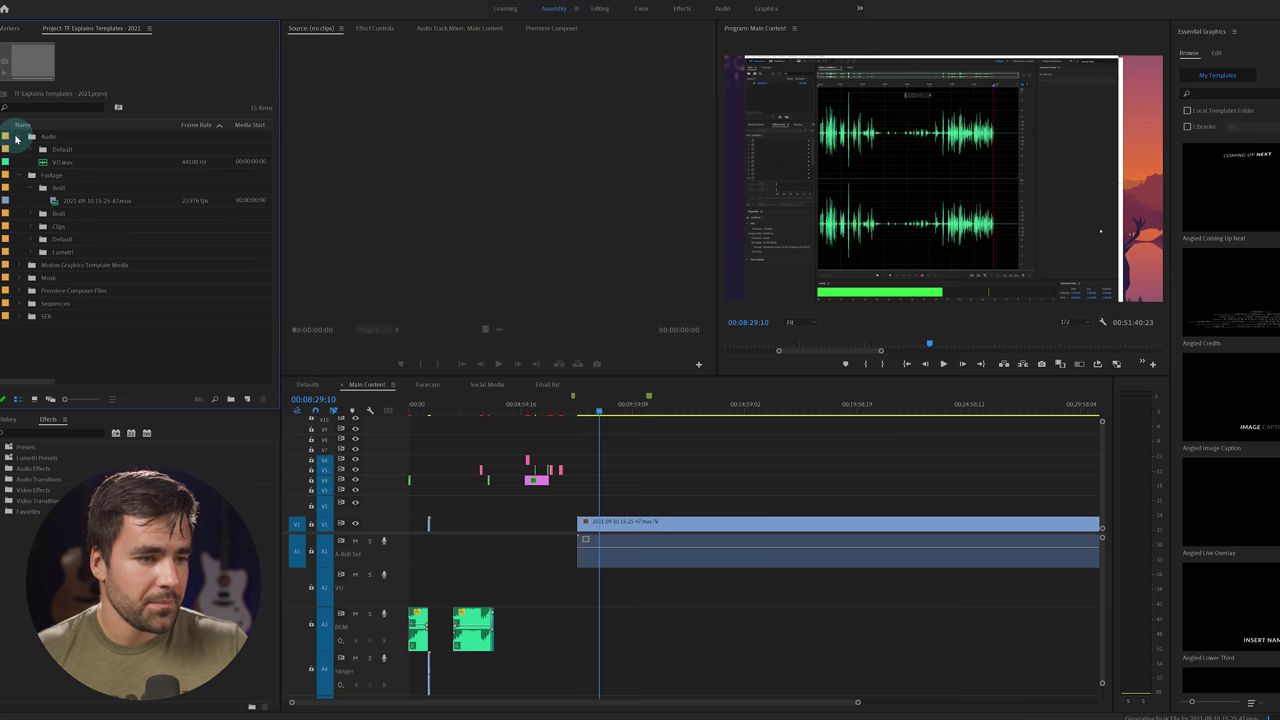
{"action": "left_click_drag", "start_coordinate": [50, 162], "coordinate": [574, 624]}
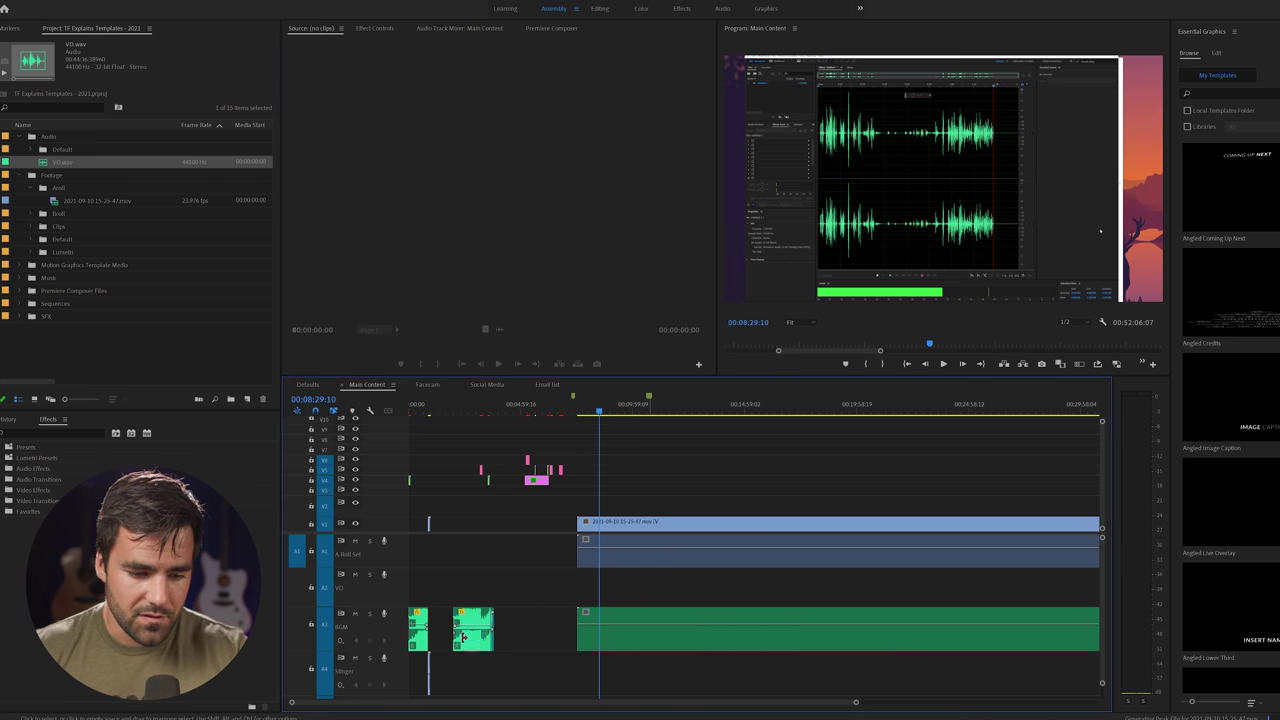
{"action": "key", "text": "minus"}
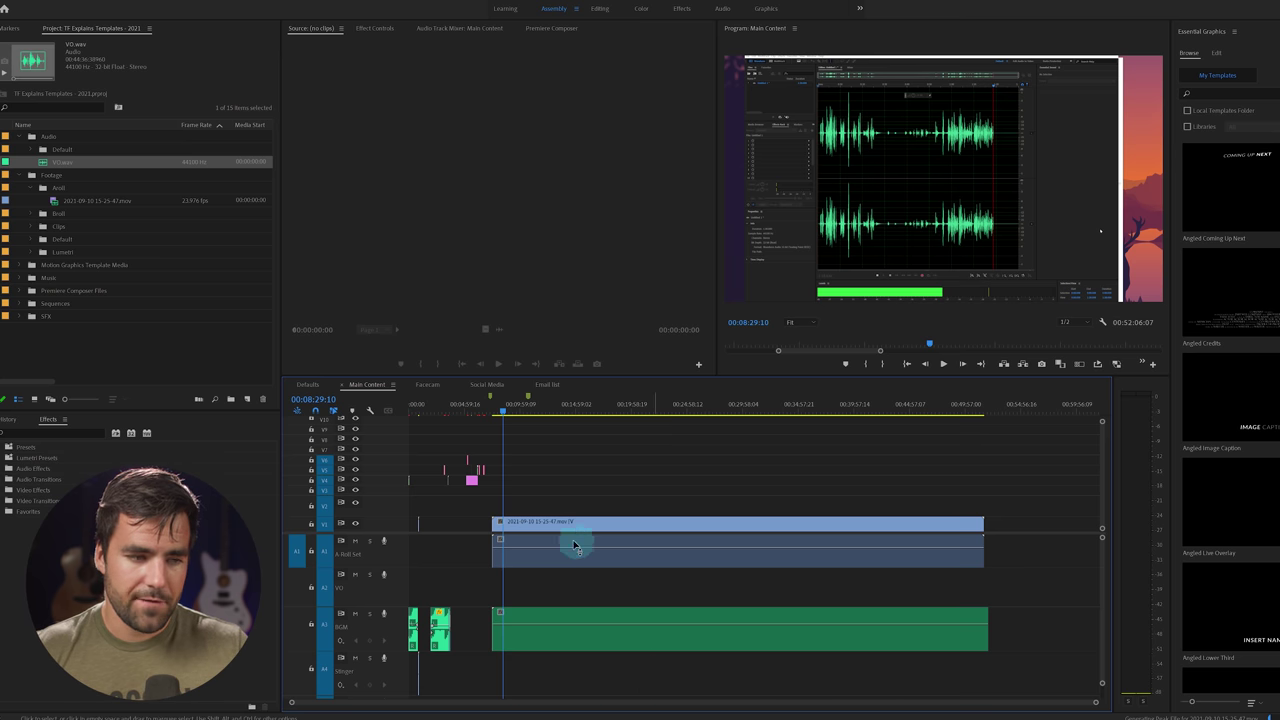
- Once copying finishes, import A012C240_21091075_CANON.MXF into the Aroll bin
{"action": "mouse_move", "coordinate": [285, 719]}
{"action": "left_click", "coordinate": [330, 690]}
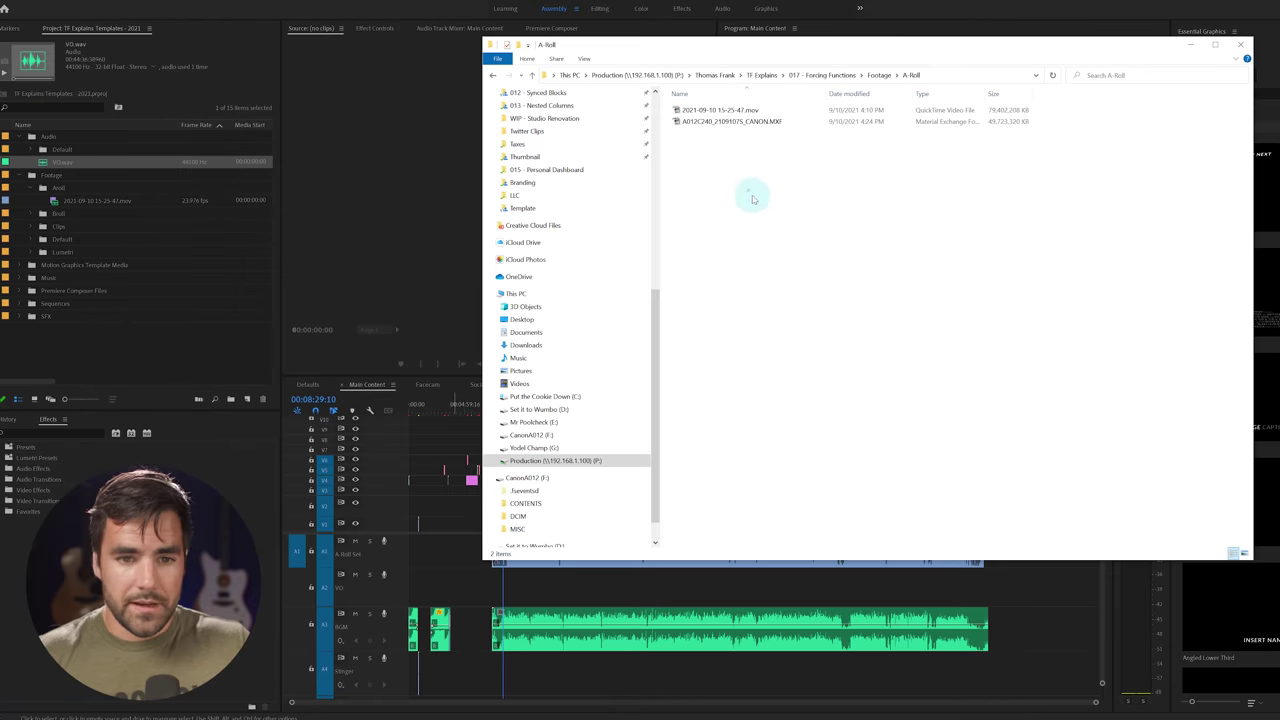
{"action": "left_click", "coordinate": [730, 111]}
{"action": "left_click", "coordinate": [782, 122]}
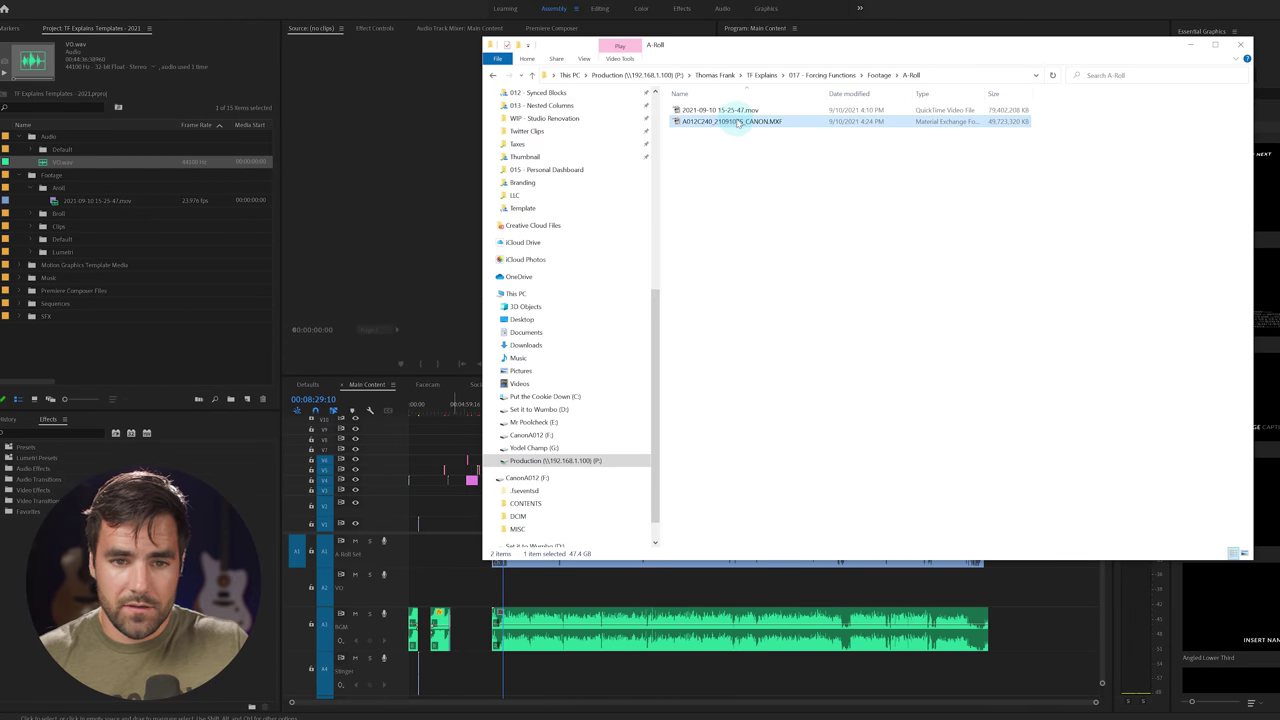
{"action": "left_click_drag", "start_coordinate": [738, 122], "coordinate": [71, 177]}
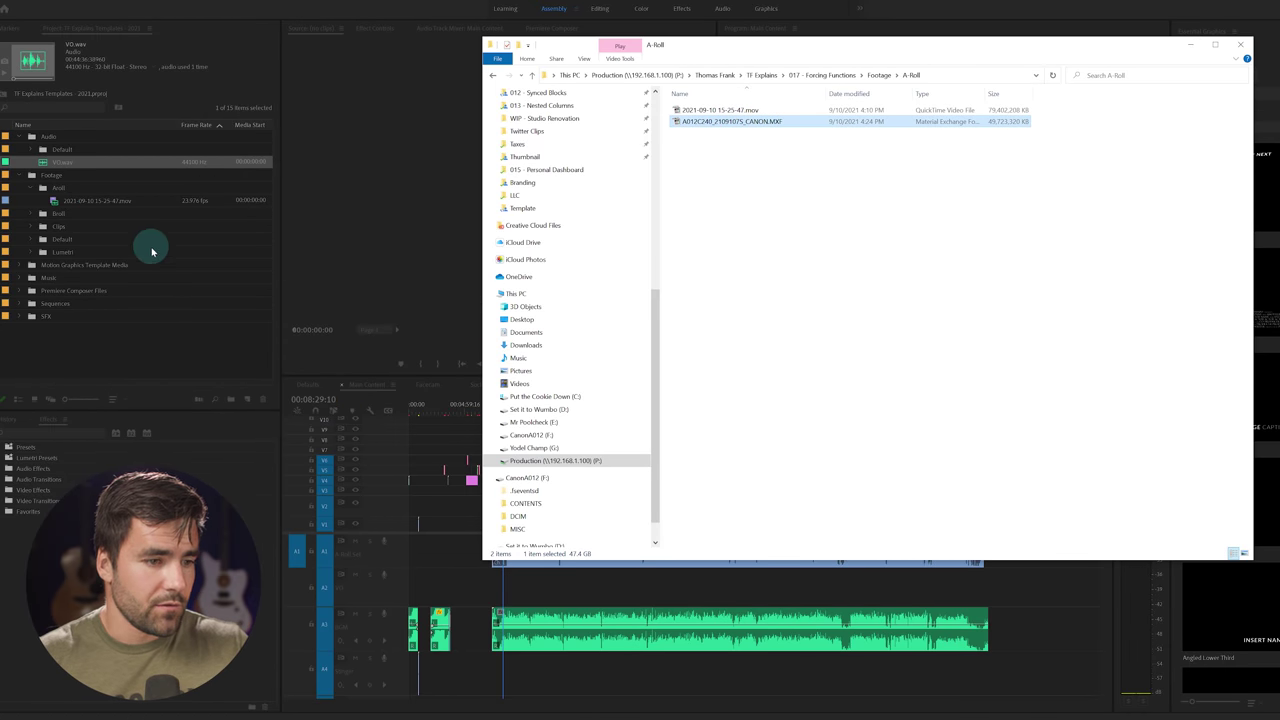
{"action": "left_click", "coordinate": [145, 350]}
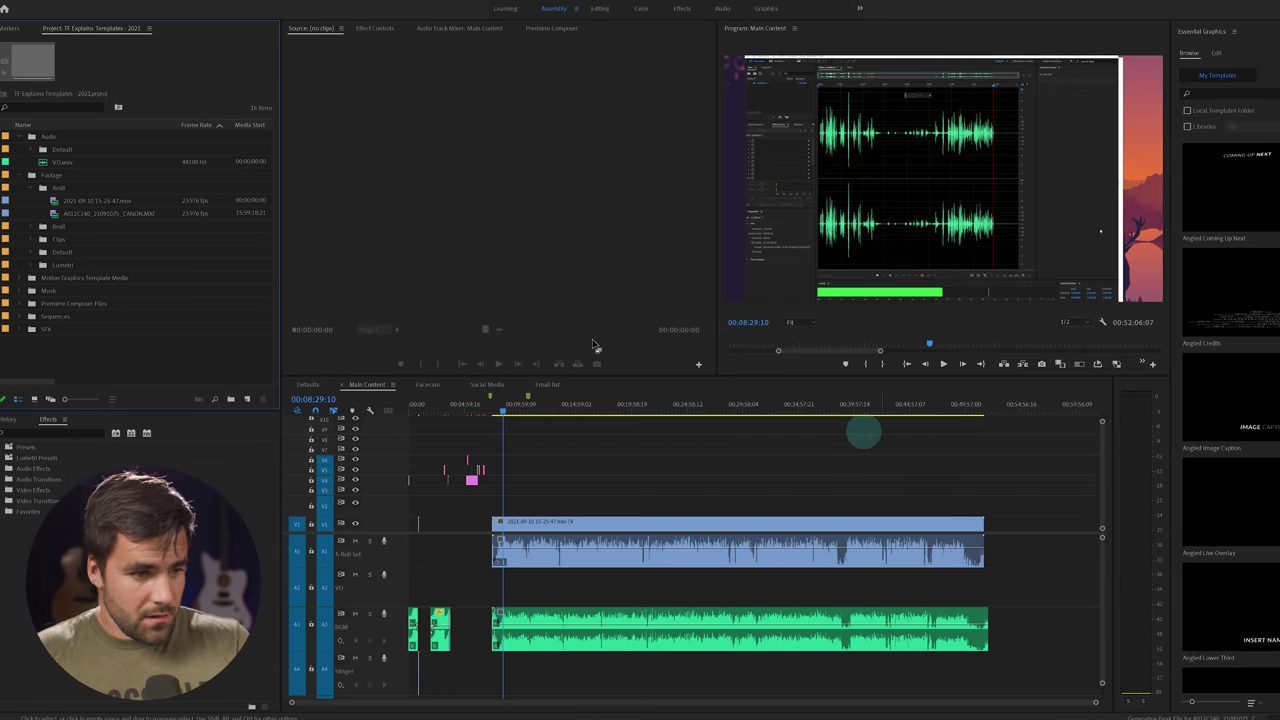
{"action": "left_click", "coordinate": [58, 213]}
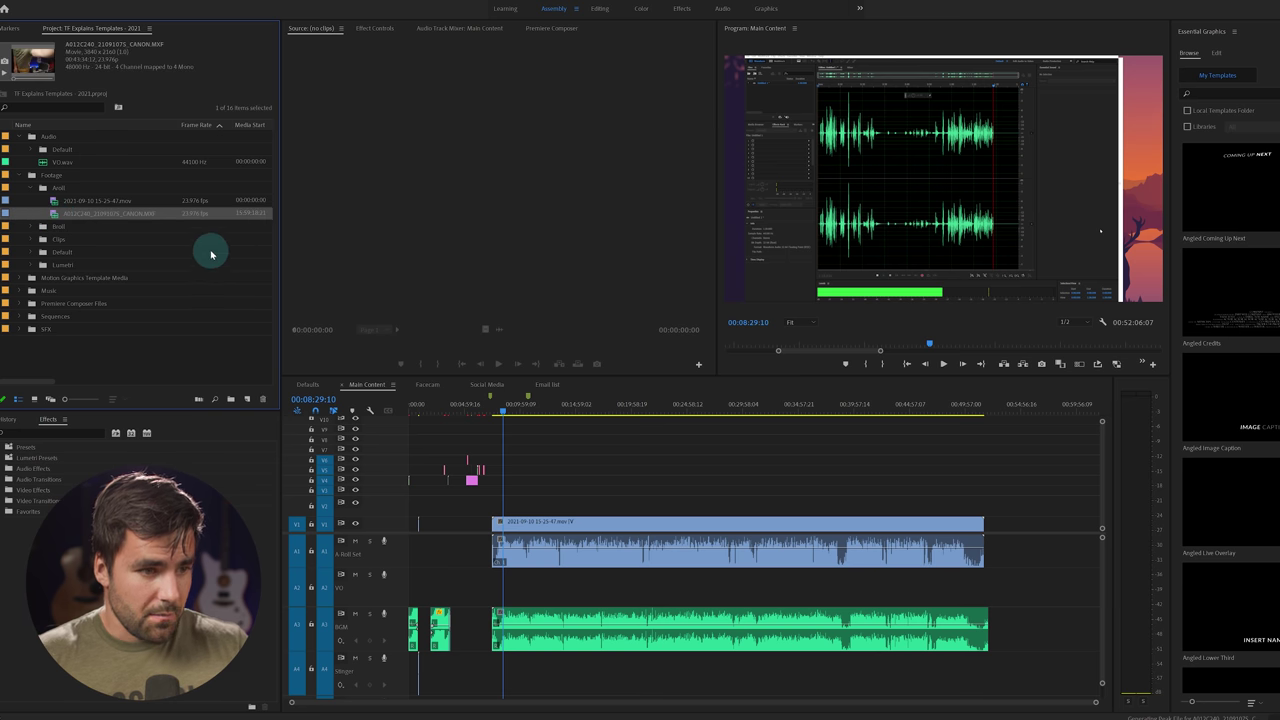
- Place the camera clip on V2/A2 directly above the screen recording
{"action": "left_click_drag", "start_coordinate": [55, 214], "coordinate": [1033, 563]}
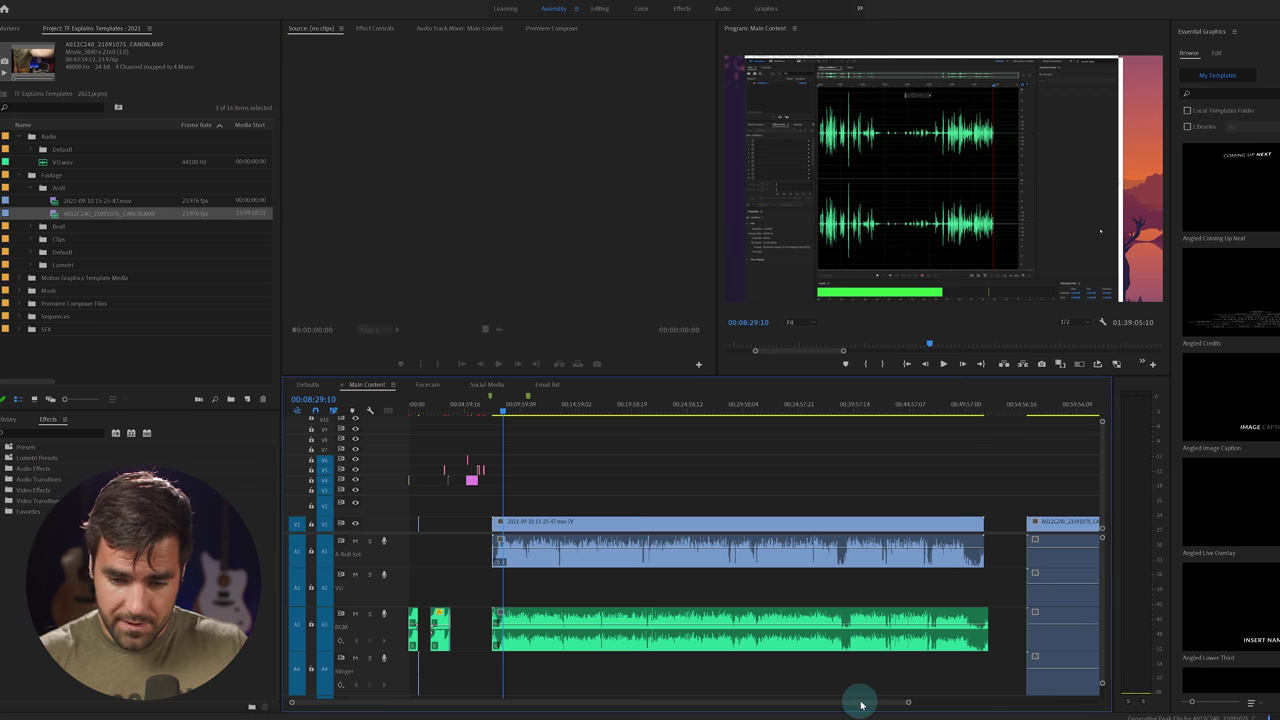
{"action": "key", "text": "backslash"}
{"action": "double_click", "coordinate": [828, 523]}
{"action": "left_click_drag", "start_coordinate": [804, 509], "coordinate": [509, 514]}
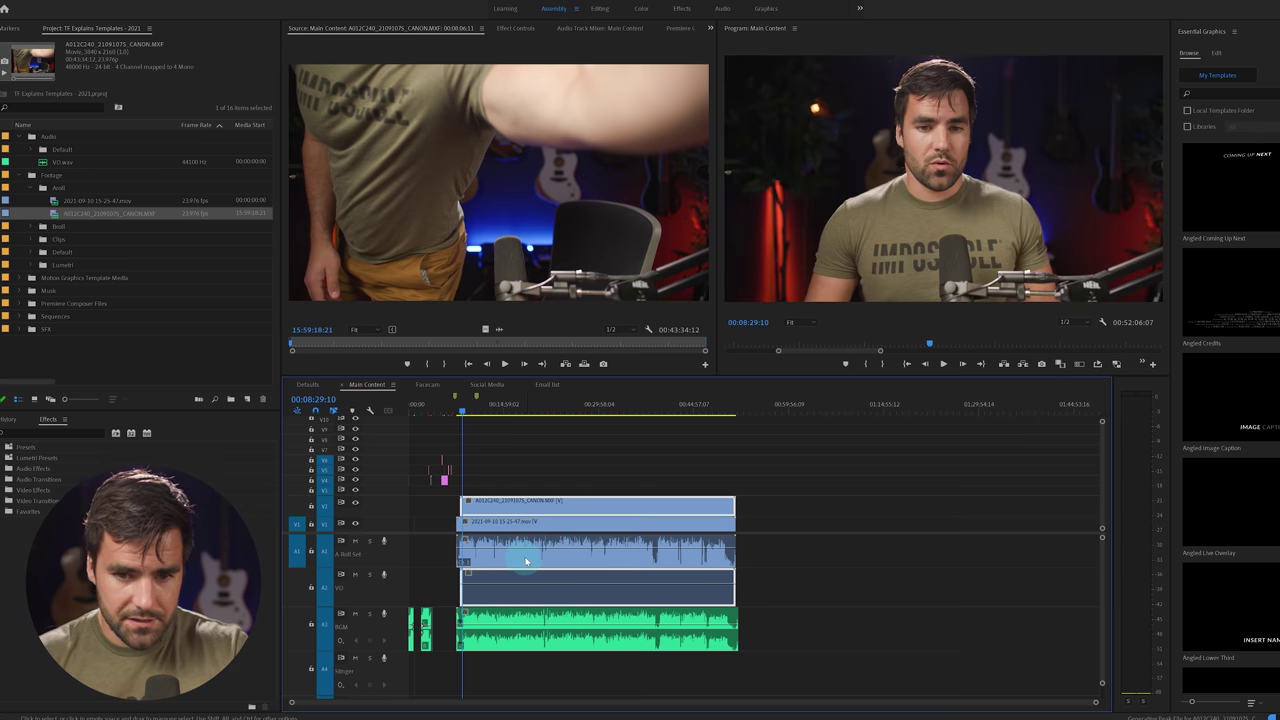
{"action": "key", "text": "equal"}
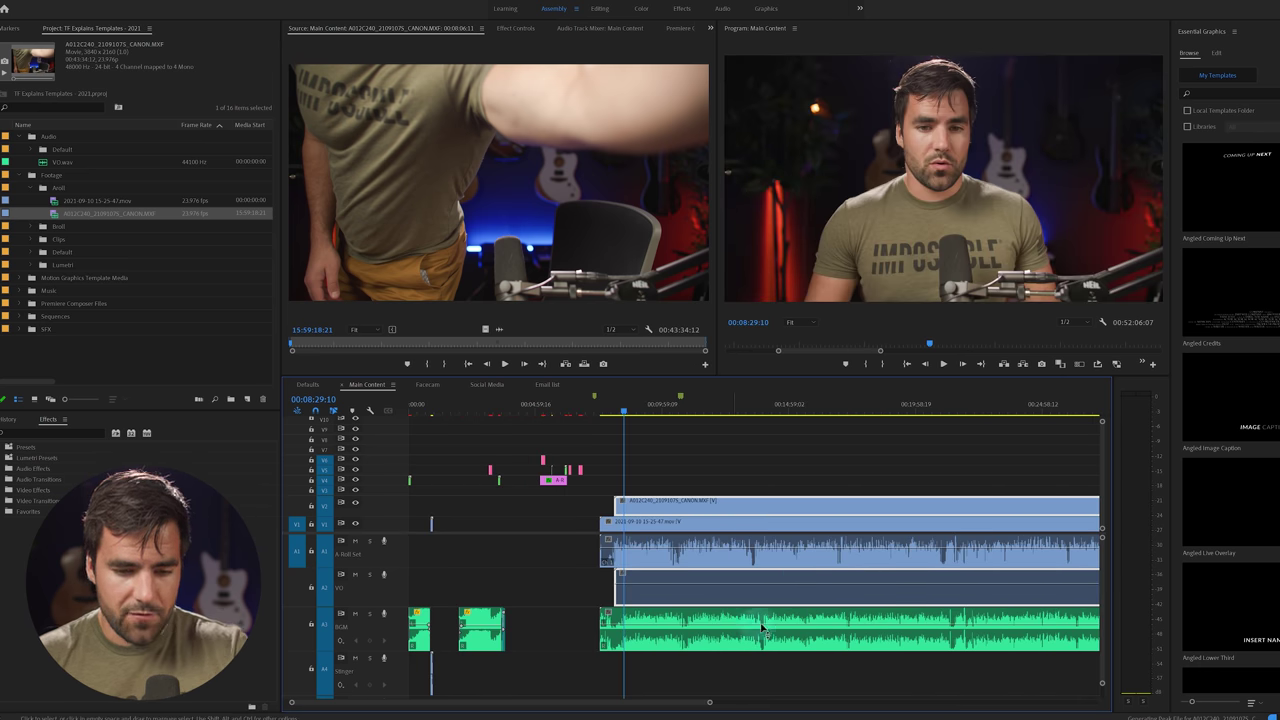
{"action": "key", "text": "equal"}
{"action": "key", "text": "minus"}
{"action": "key", "text": "minus"}
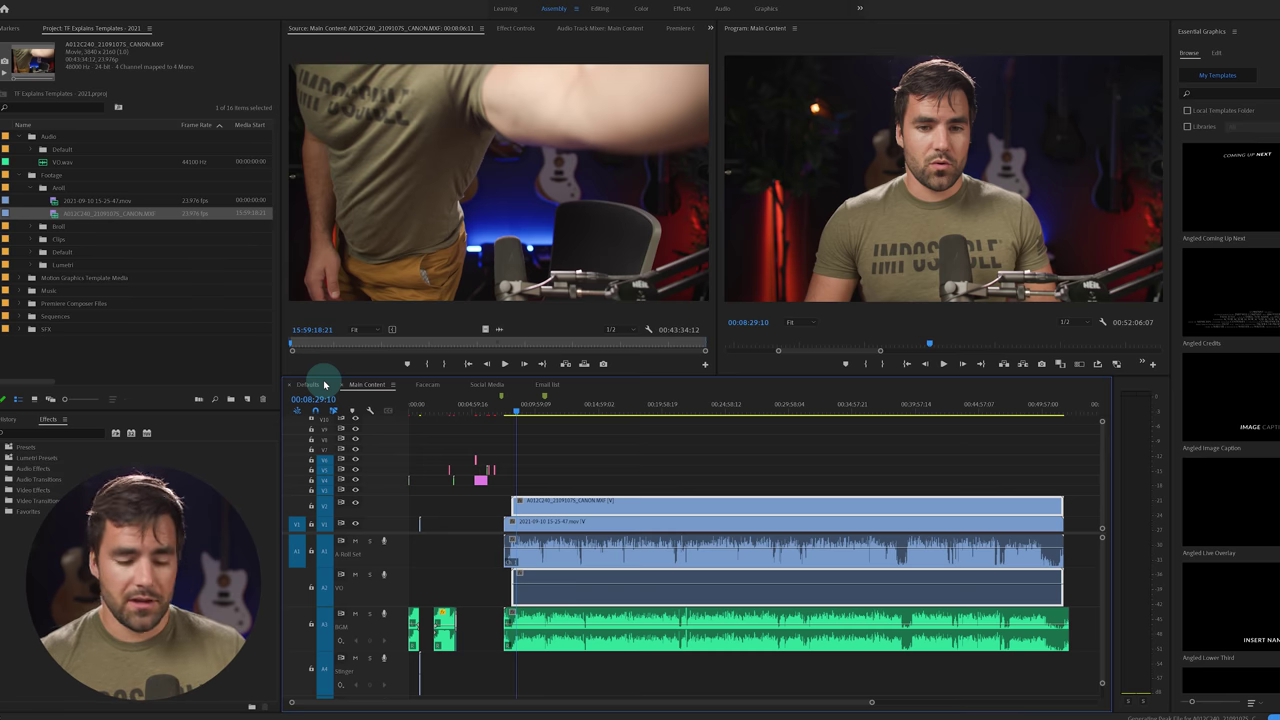
{"action": "right_click", "coordinate": [70, 215]}
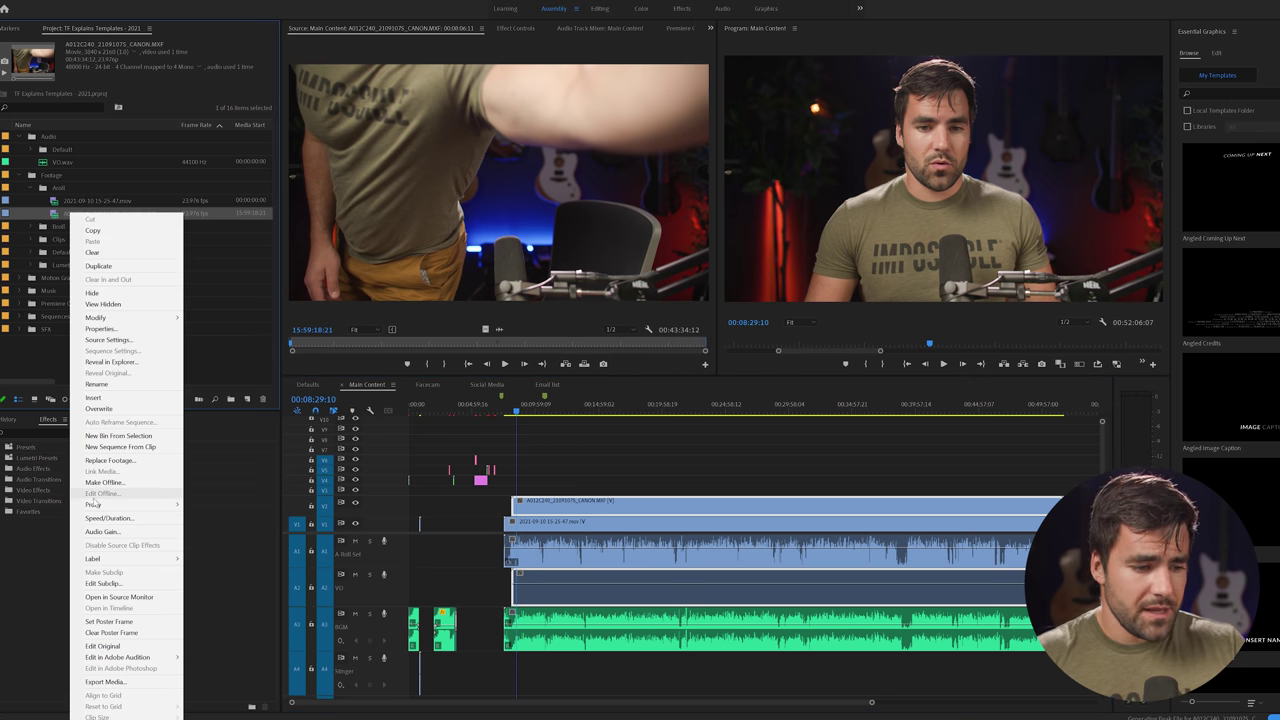
- Start Create Proxies for the Canon clip and set the destination to Footage\Proxies
{"action": "mouse_move", "coordinate": [120, 504]}
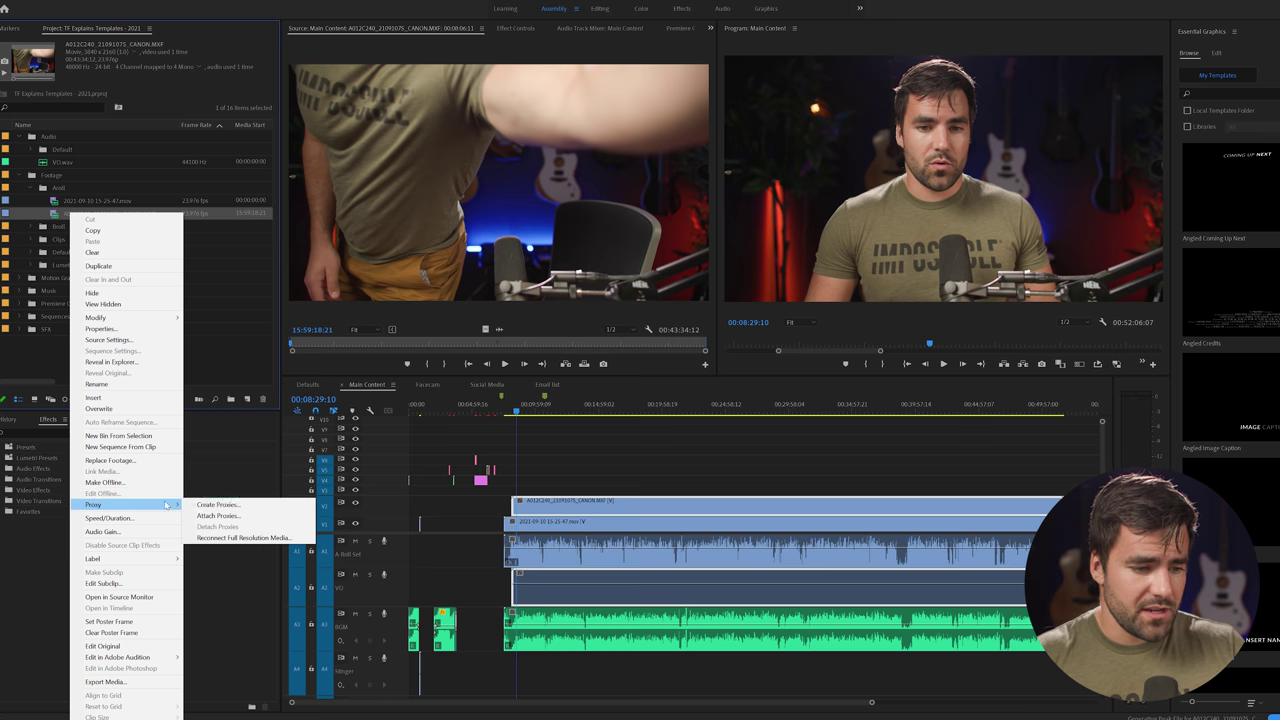
{"action": "left_click", "coordinate": [220, 505]}
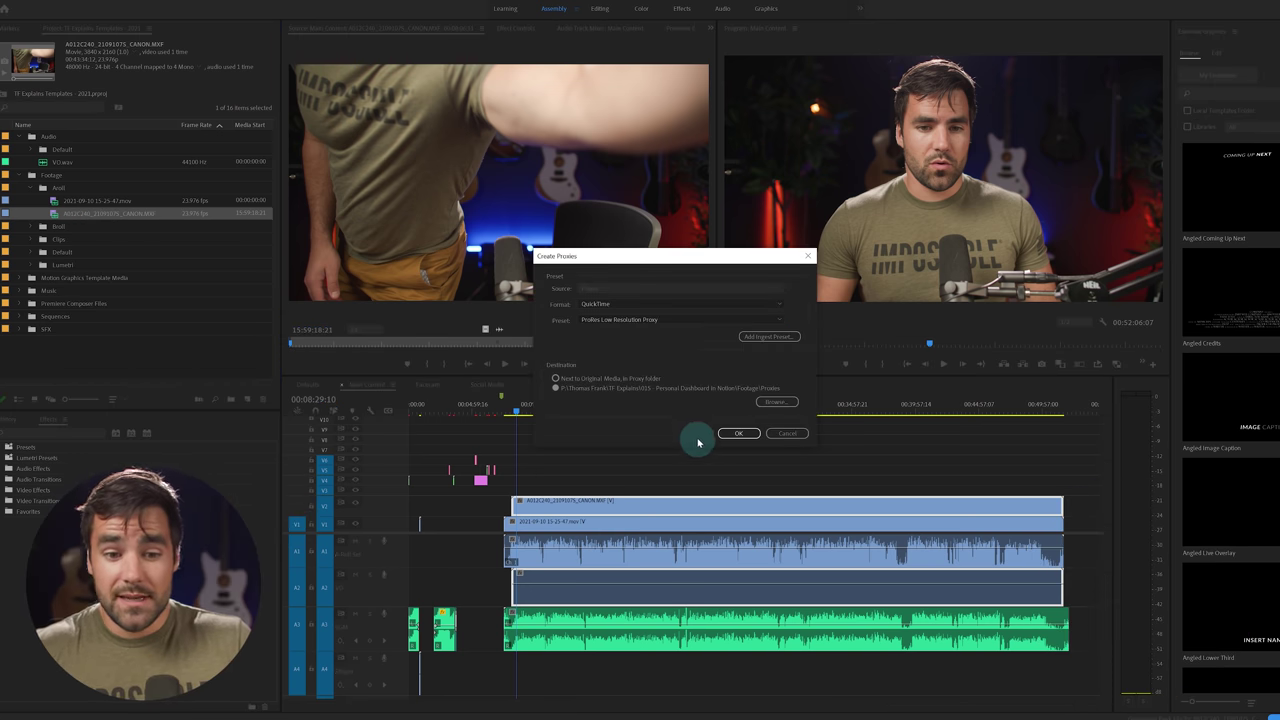
{"action": "left_click", "coordinate": [770, 402]}
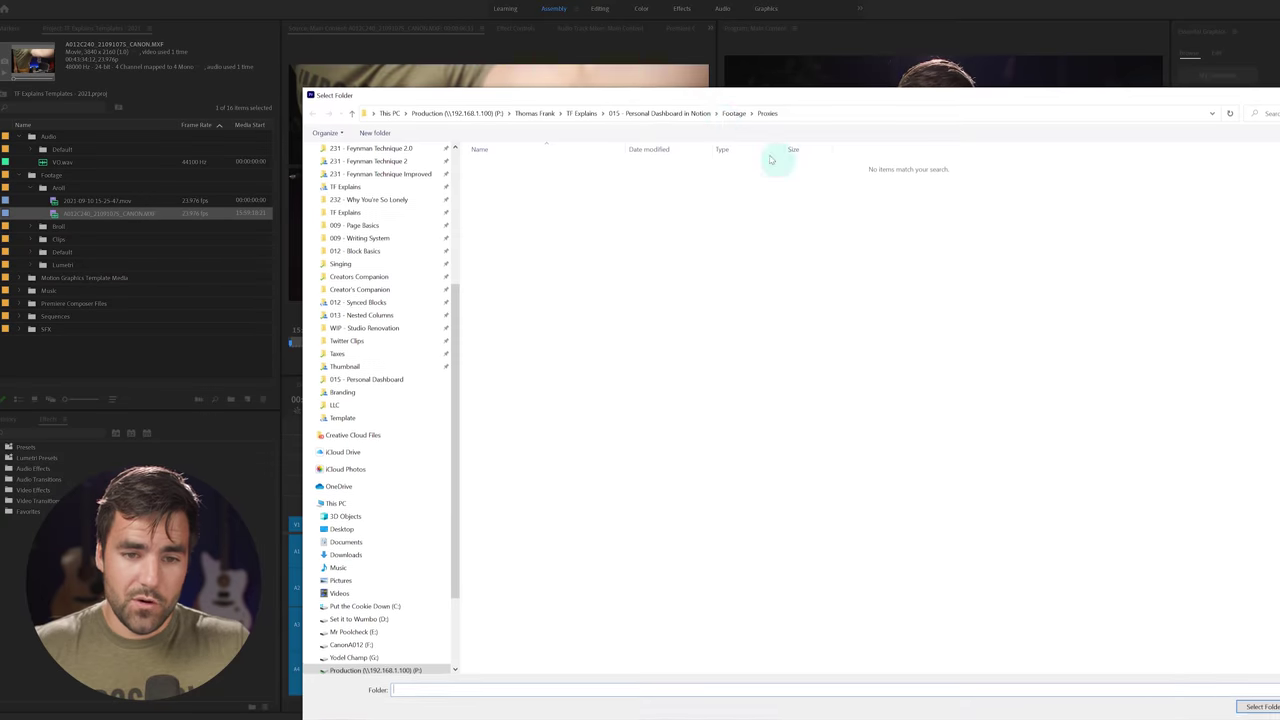
{"action": "left_click_drag", "start_coordinate": [727, 100], "coordinate": [697, 64]}
{"action": "left_click", "coordinate": [629, 76]}
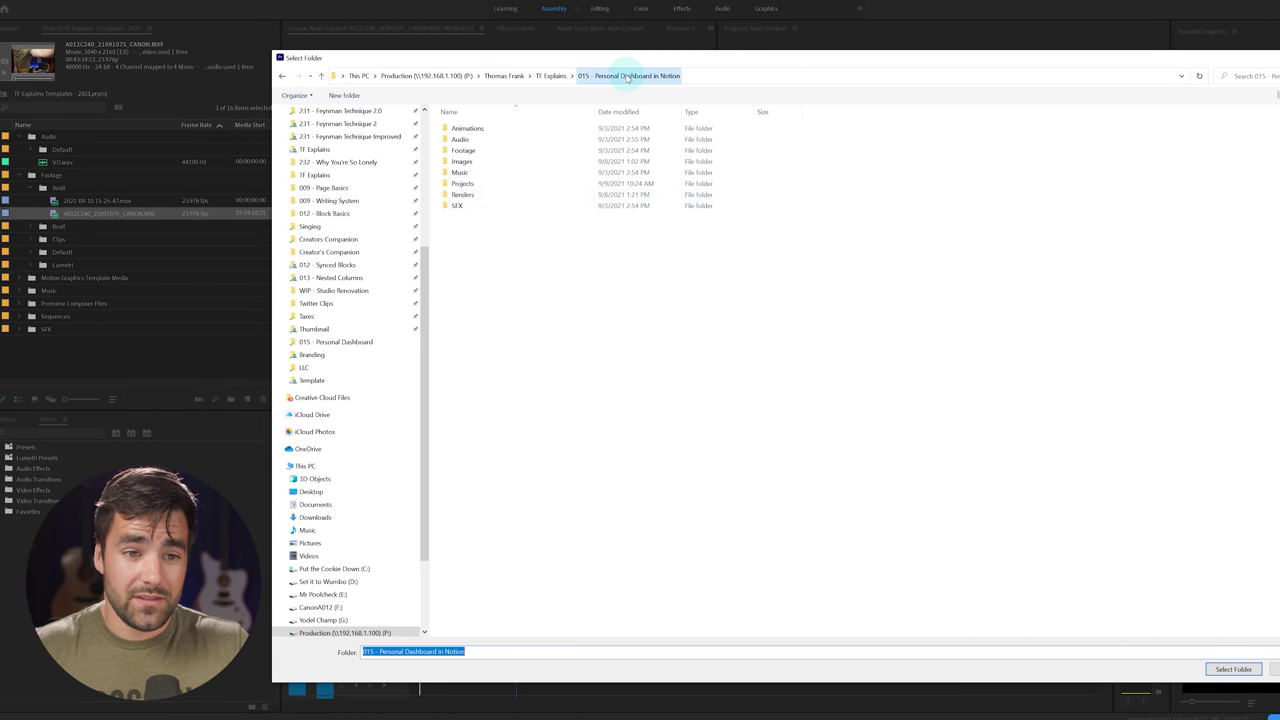
{"action": "double_click", "coordinate": [464, 151]}
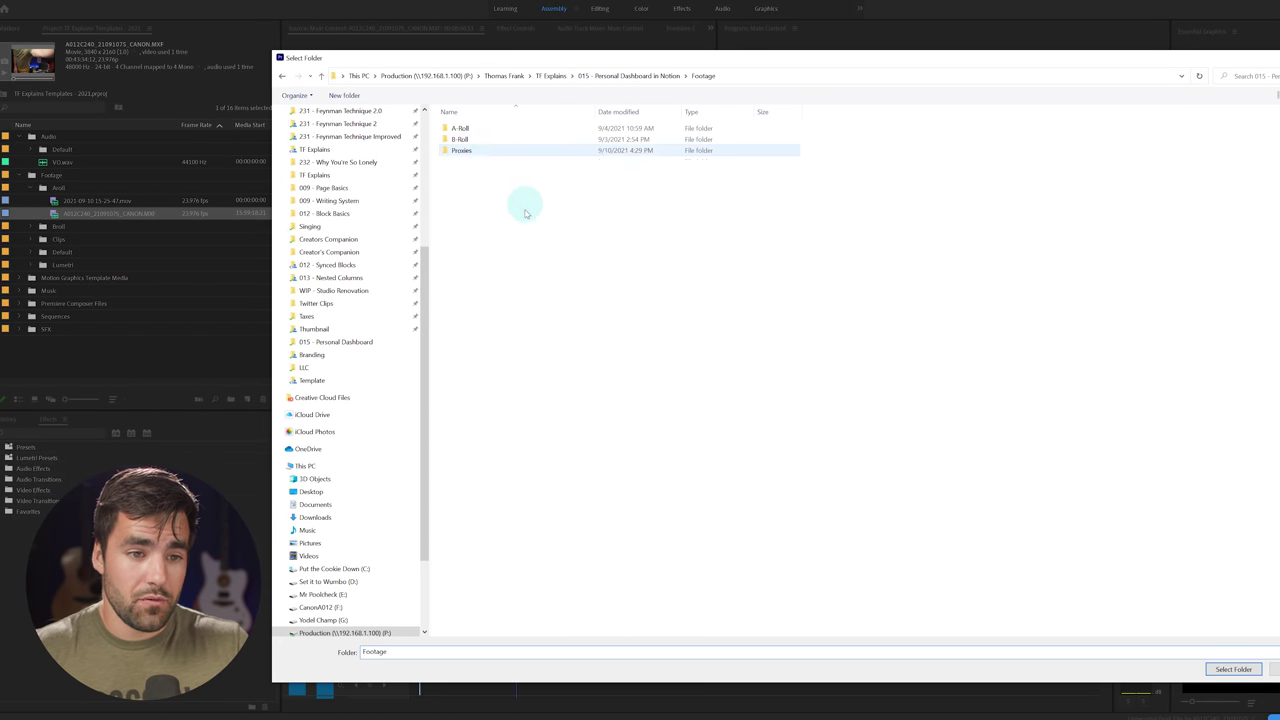
{"action": "double_click", "coordinate": [463, 150]}
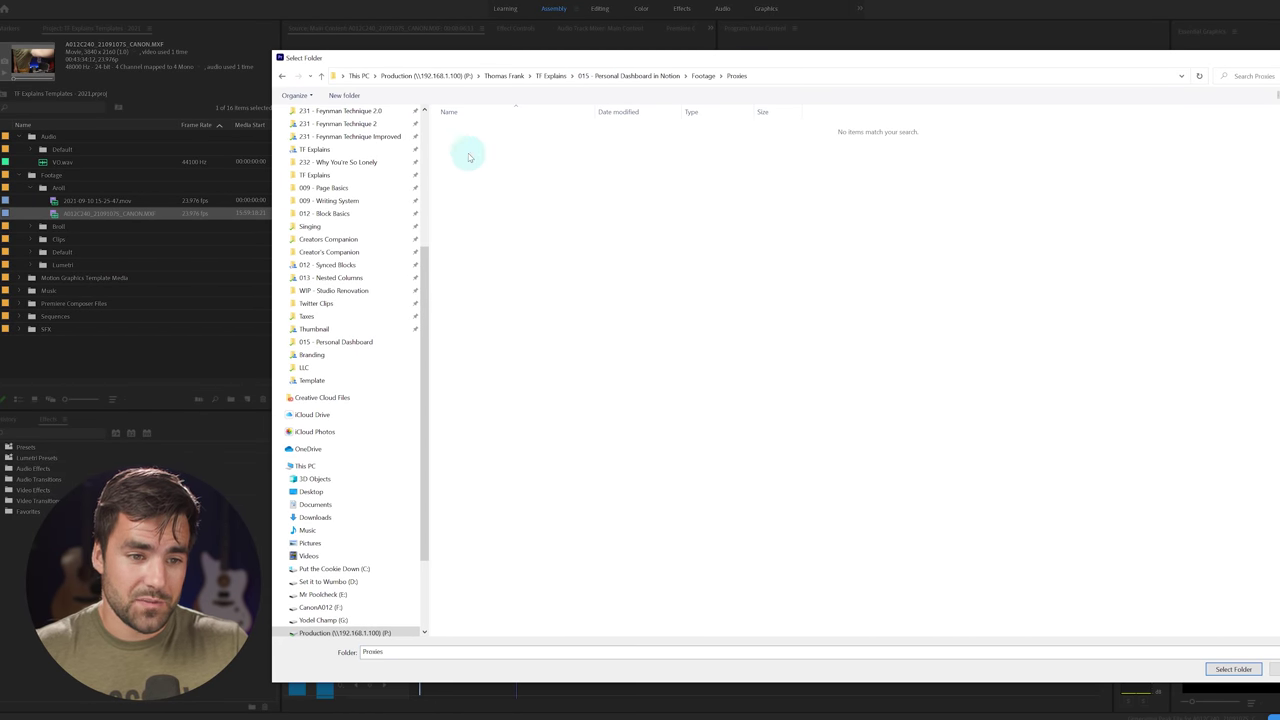
{"action": "left_click", "coordinate": [1233, 669]}
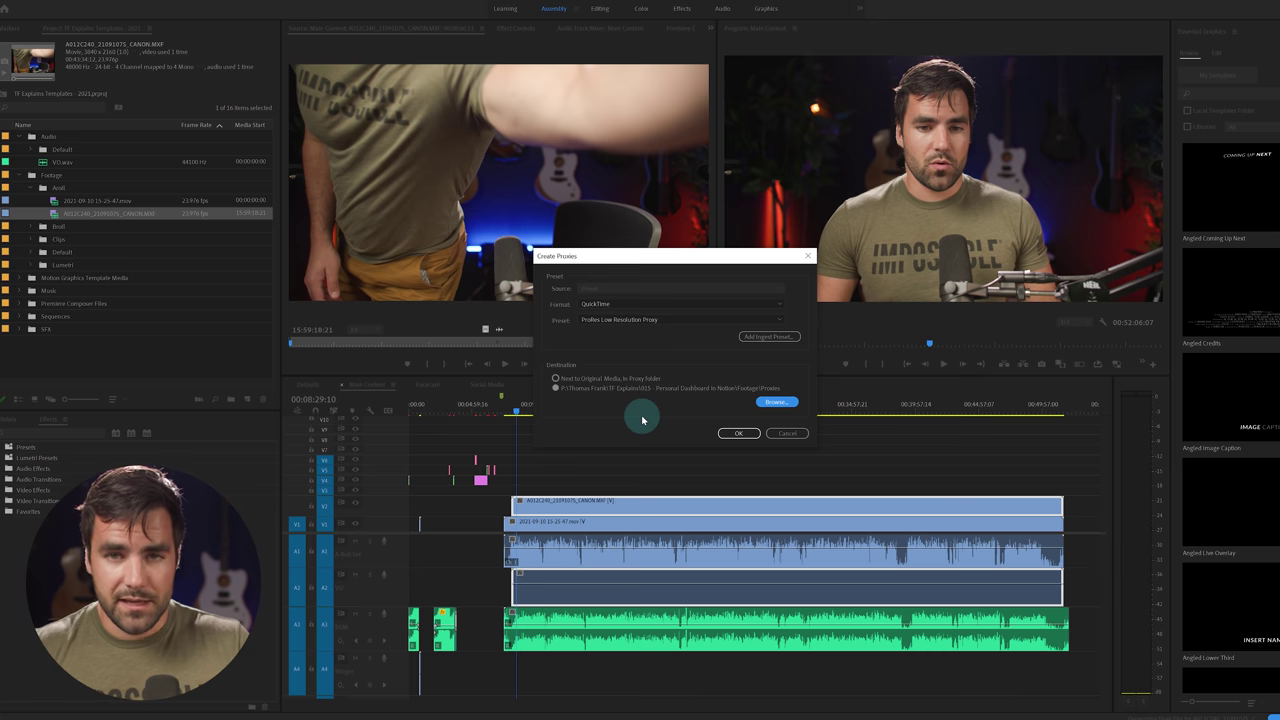
- Re-pick the destination, encode ProRes Low Resolution proxies, then return to Premiere at 00:11:48:15
{"action": "left_click", "coordinate": [738, 434]}
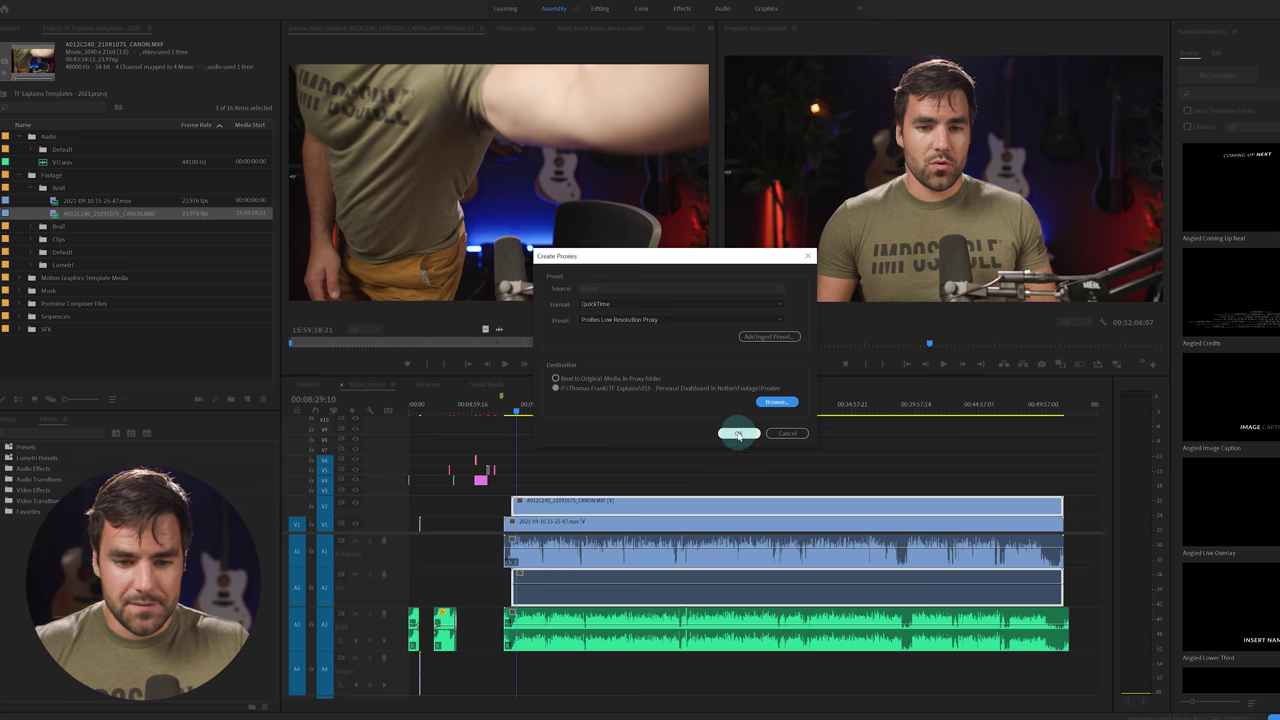
{"action": "left_click", "coordinate": [772, 404]}
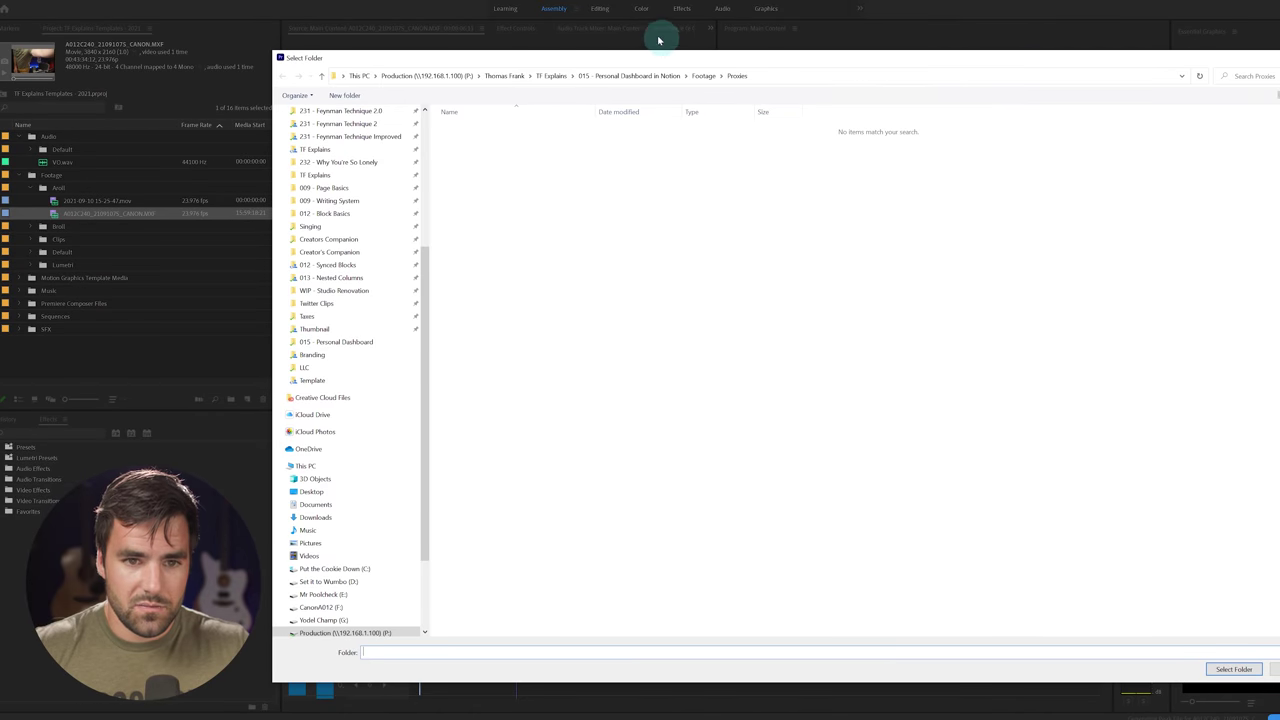
{"action": "left_click", "coordinate": [548, 76]}
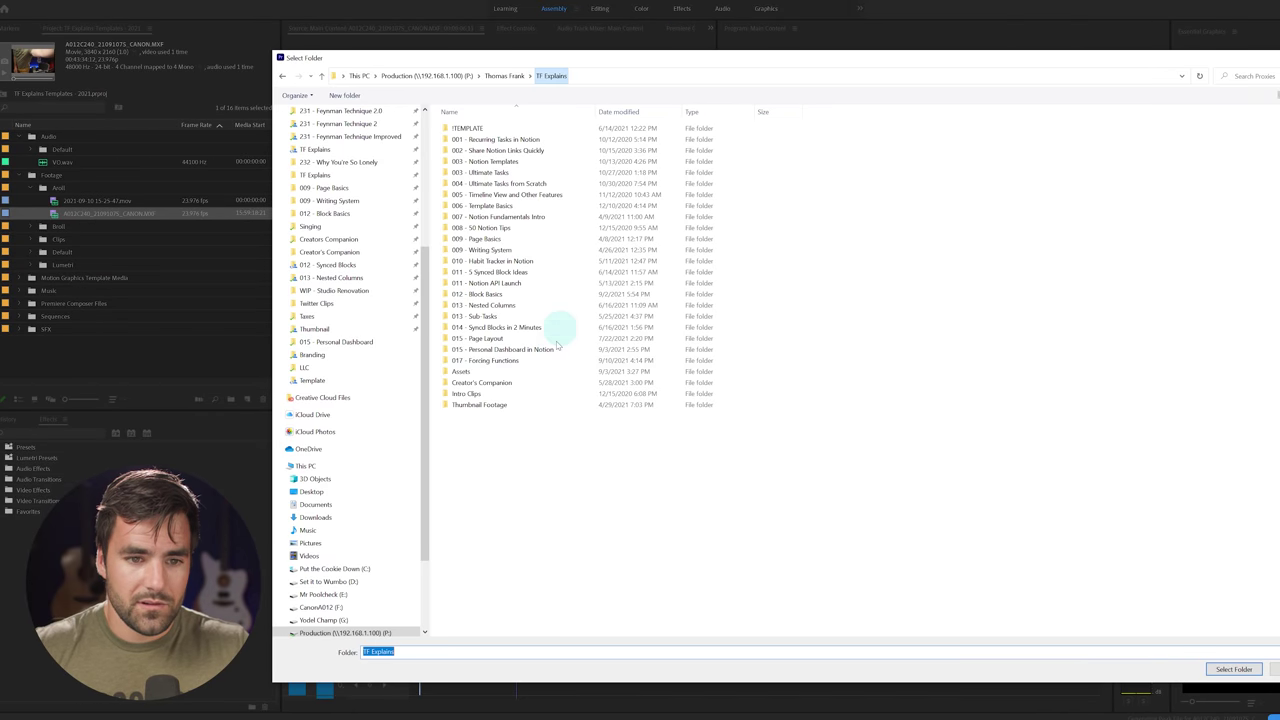
{"action": "left_click", "coordinate": [500, 360]}
{"action": "key", "text": "Return"}
{"action": "left_click", "coordinate": [728, 440]}
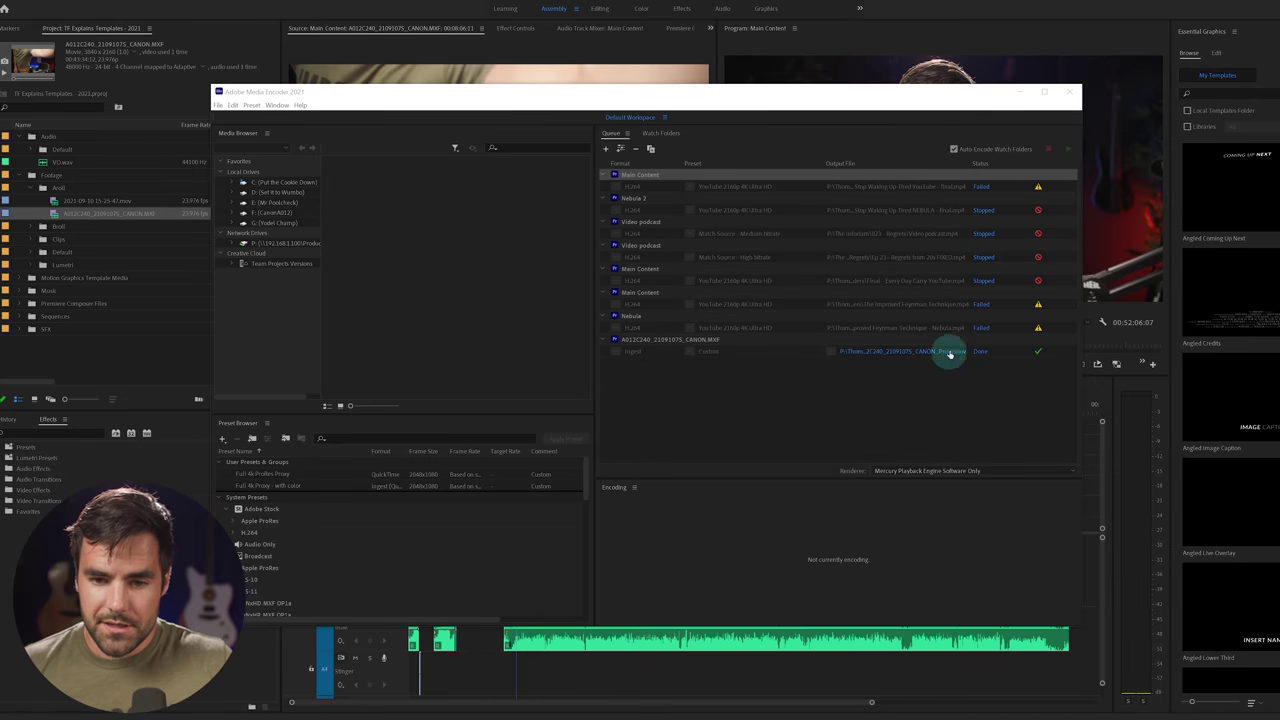
{"action": "left_click", "coordinate": [1020, 92]}
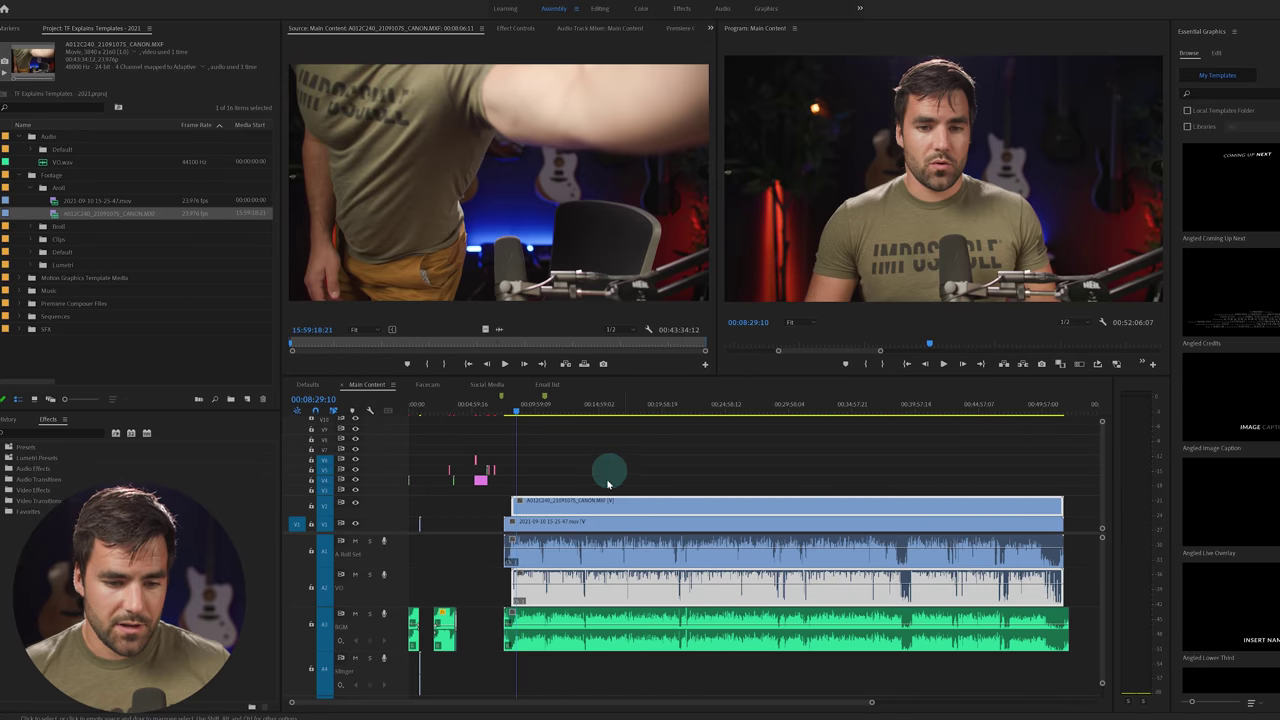
{"action": "left_click", "coordinate": [557, 403]}
- Turn on proxy playback and scrub between about 00:09:48 and 00:12:43:05 to check smoothness
{"action": "key", "text": "="}
{"action": "key", "text": "="}
{"action": "key", "text": "="}
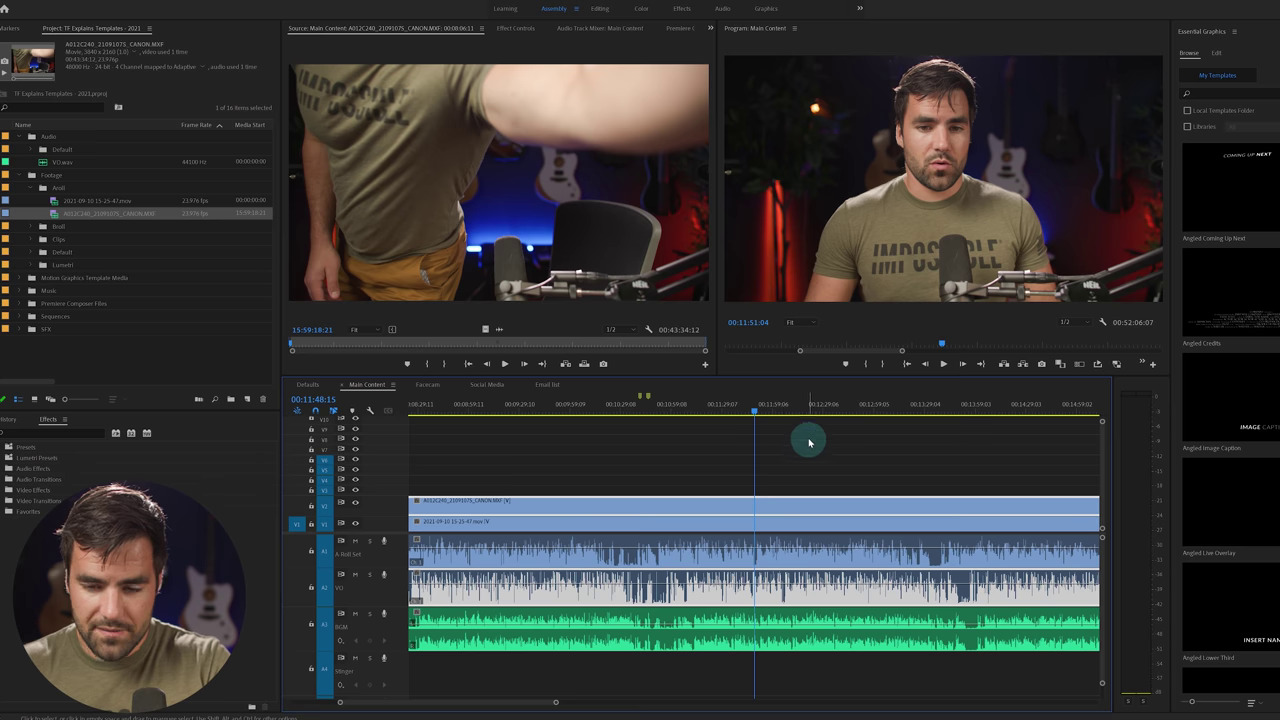
{"action": "left_click", "coordinate": [1117, 365]}
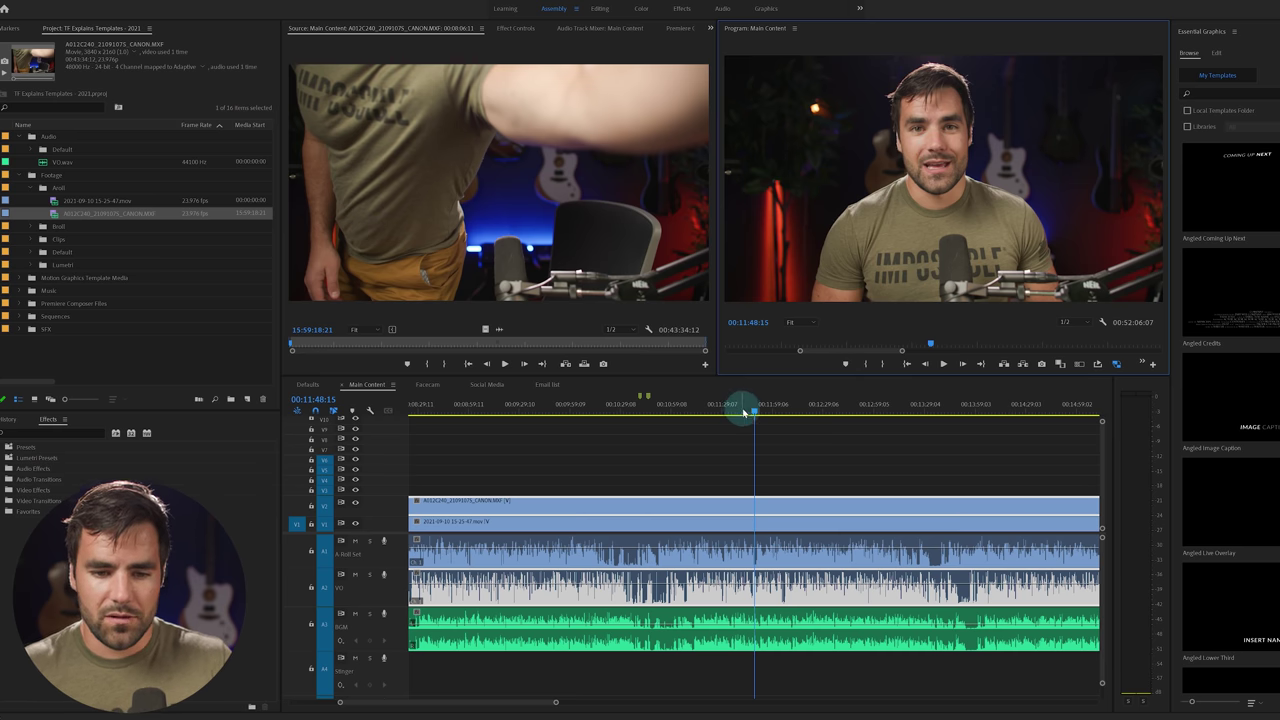
{"action": "mouse_move", "coordinate": [743, 412]}
{"action": "left_mouse_down"}
{"action": "mouse_move", "coordinate": [831, 410]}
{"action": "mouse_move", "coordinate": [762, 410]}
{"action": "left_mouse_up"}
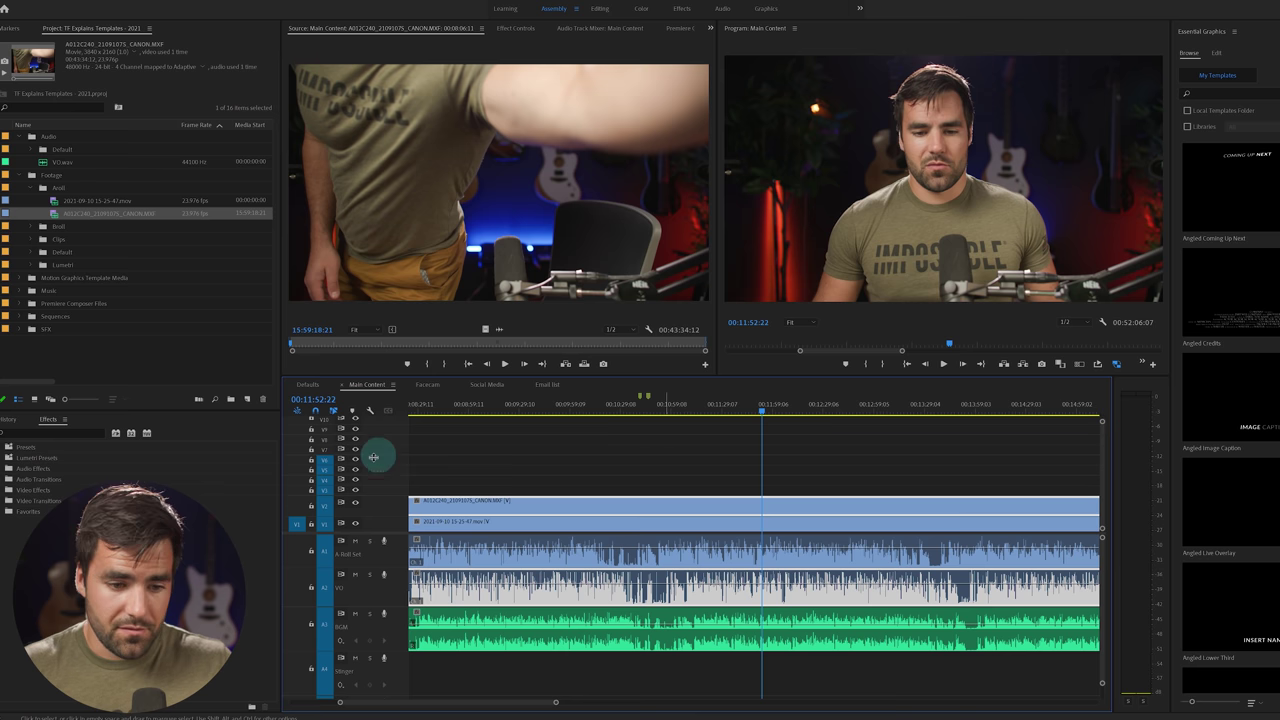
{"action": "left_click_drag", "start_coordinate": [663, 405], "coordinate": [848, 408]}
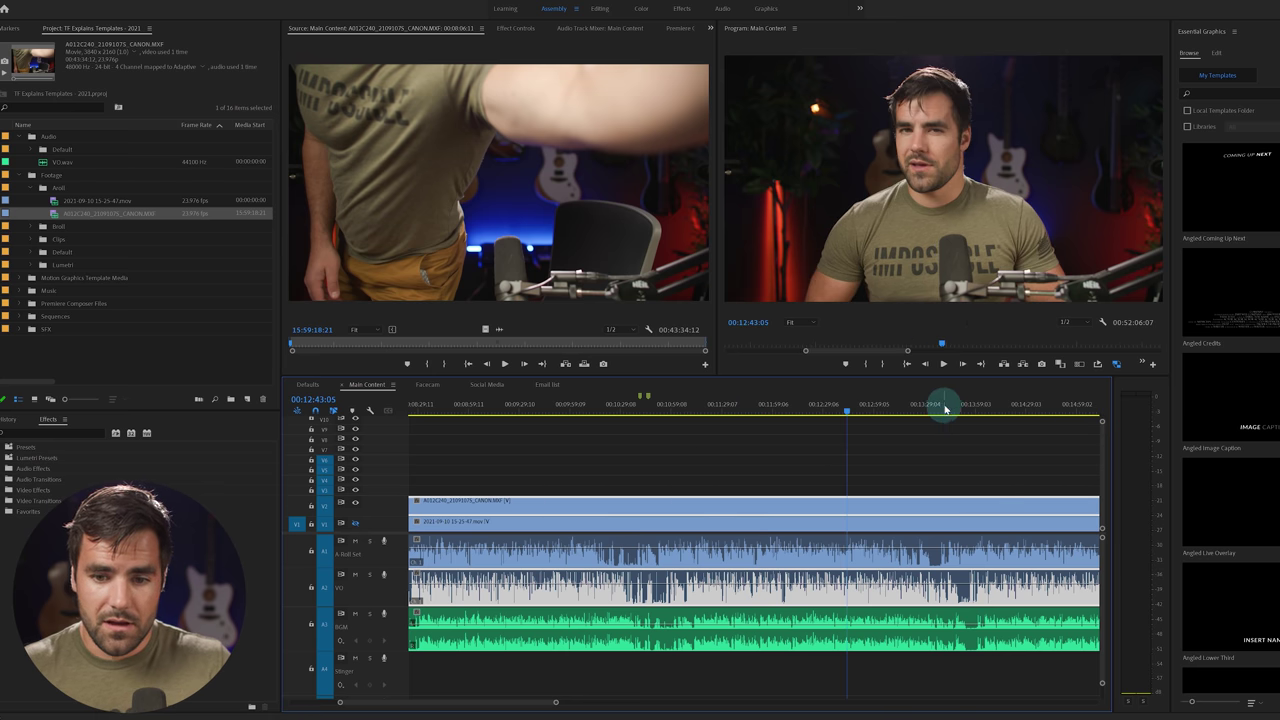
{"action": "left_click_drag", "start_coordinate": [943, 406], "coordinate": [749, 408]}
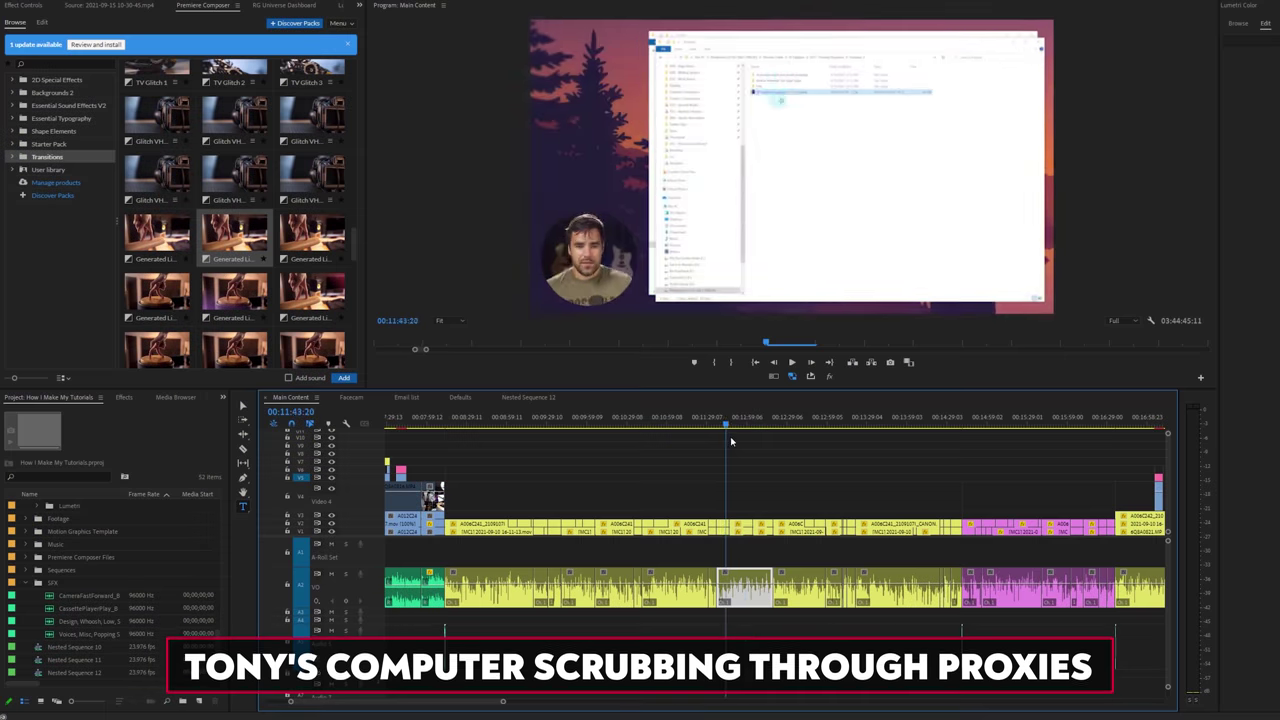
{"action": "left_click_drag", "start_coordinate": [731, 441], "coordinate": [565, 441]}
{"action": "scroll", "coordinate": [538, 440], "scroll_direction": "up", "scroll_amount": 10}
{"action": "left_click", "coordinate": [454, 416]}
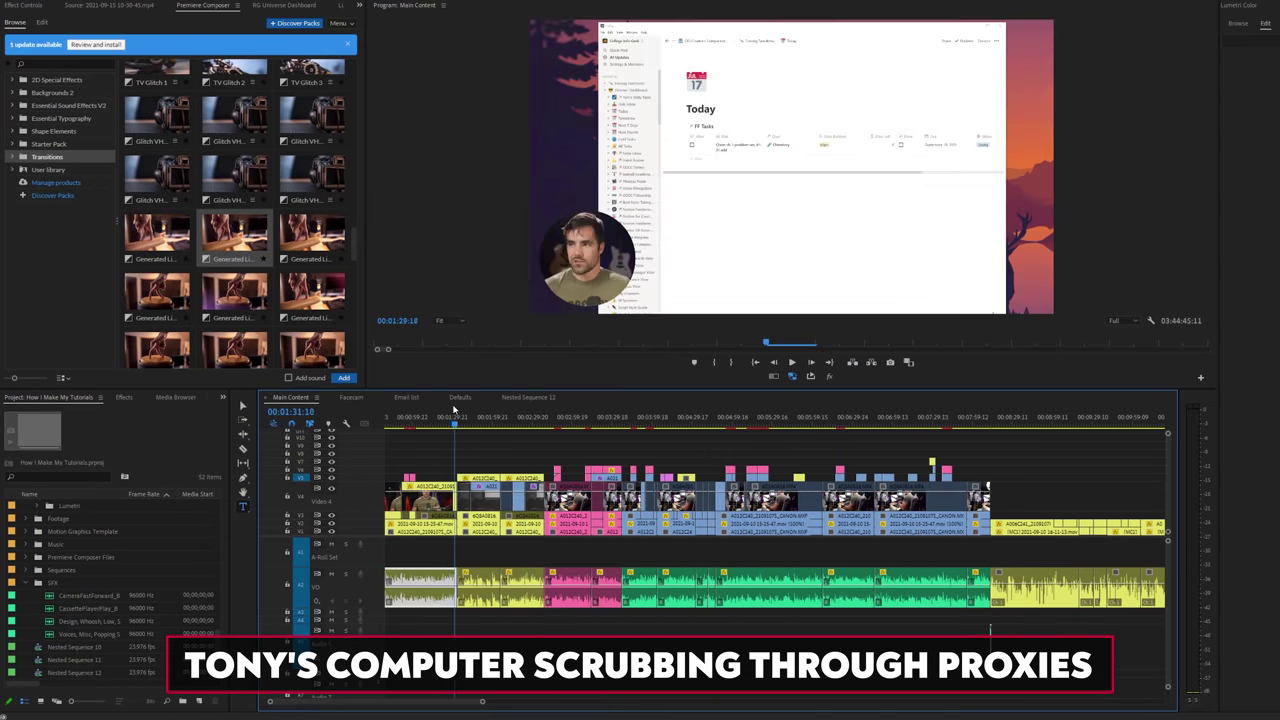
{"action": "left_click_drag", "start_coordinate": [461, 411], "coordinate": [572, 422]}
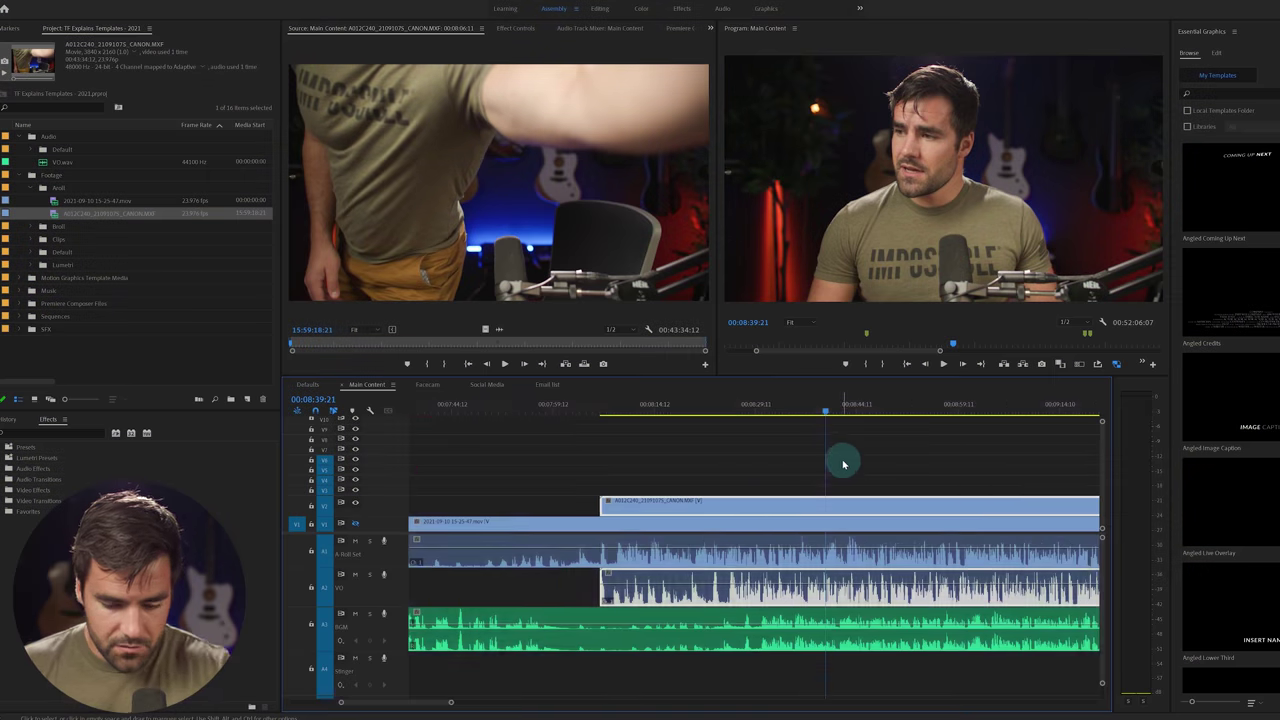
- Slide the face-cam clip and its audio left to sync, and reposition the green A3 audio
{"action": "left_click_drag", "start_coordinate": [837, 460], "coordinate": [873, 513]}
{"action": "left_click", "coordinate": [752, 410]}
{"action": "key", "text": "="}
{"action": "key", "text": "="}
{"action": "key", "text": "="}
{"action": "key", "text": "="}
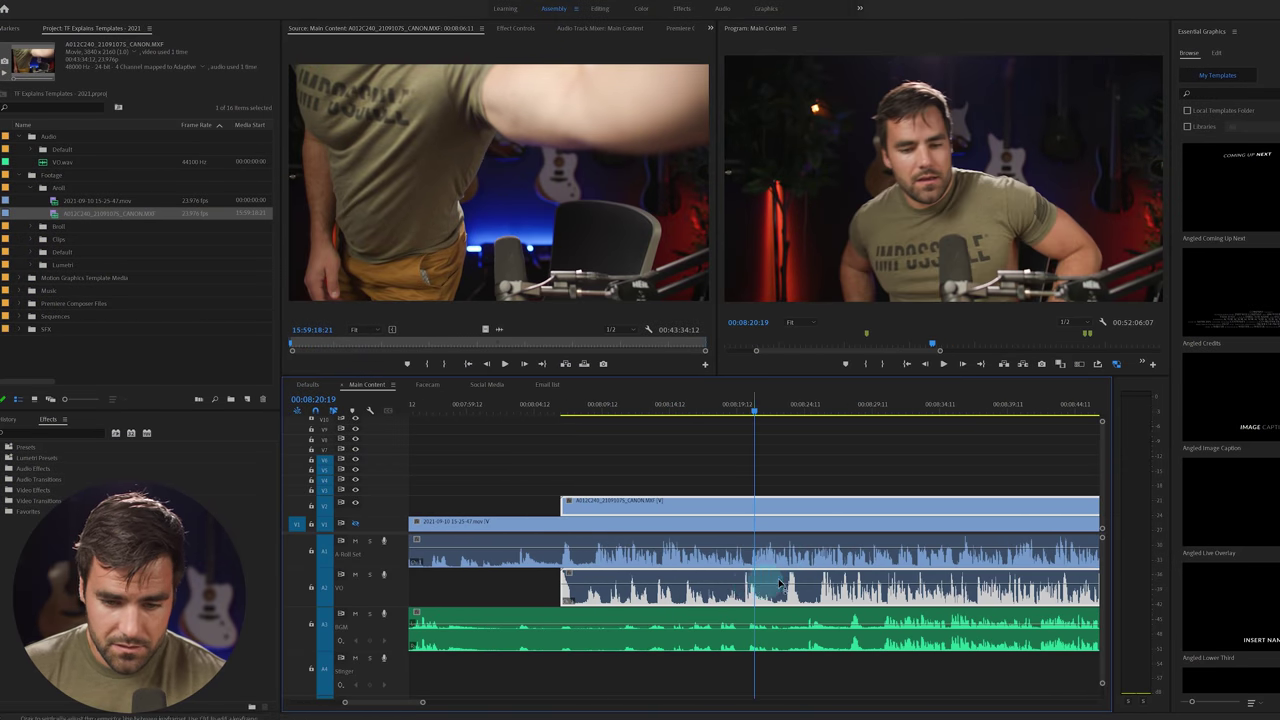
{"action": "left_click_drag", "start_coordinate": [780, 583], "coordinate": [583, 587]}
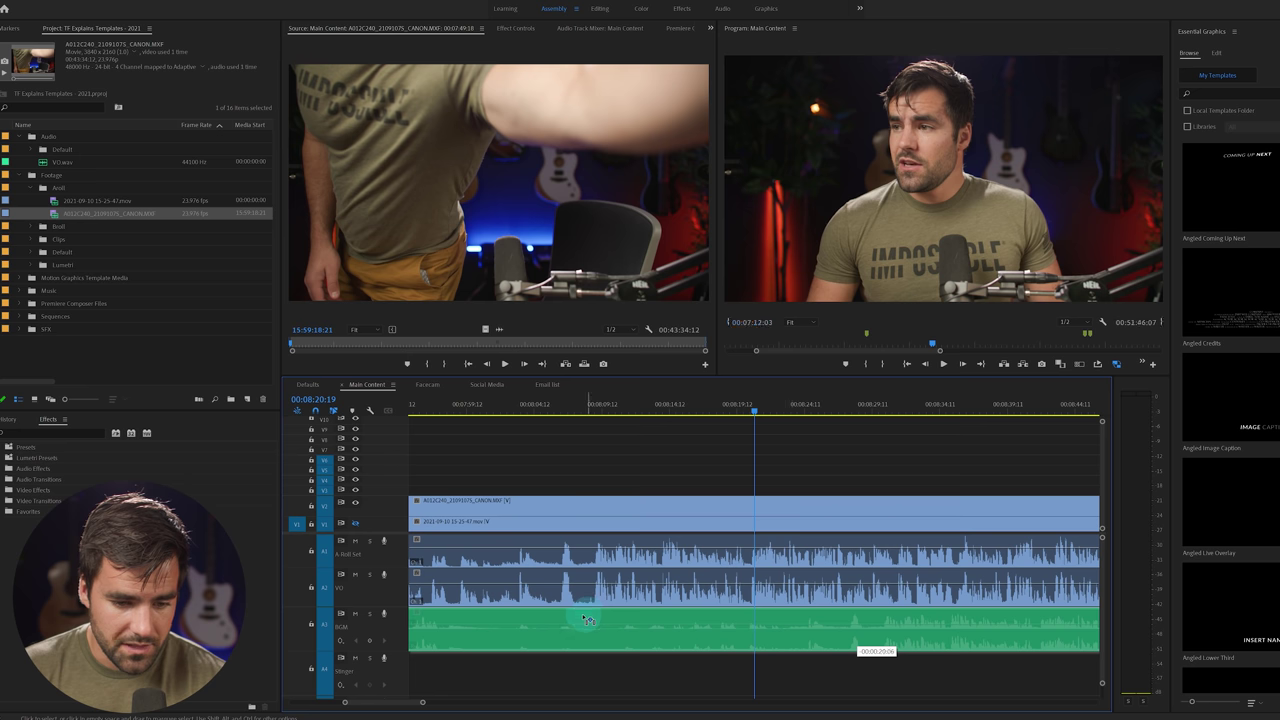
{"action": "left_click_drag", "start_coordinate": [571, 622], "coordinate": [696, 630]}
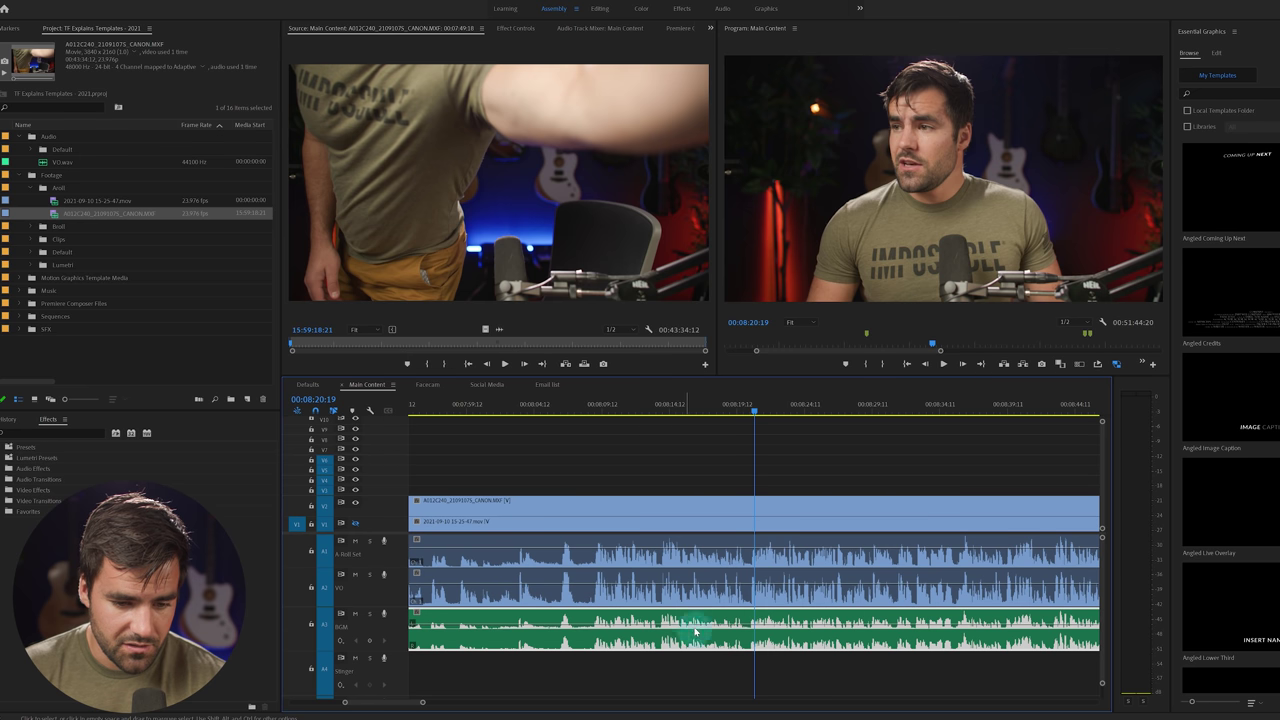
- Delete the blue audio clips on A1 and A2 and move the green audio up to A2
{"action": "left_click", "coordinate": [594, 428]}
{"action": "key", "text": "="}
{"action": "key", "text": "="}
{"action": "key", "text": "="}
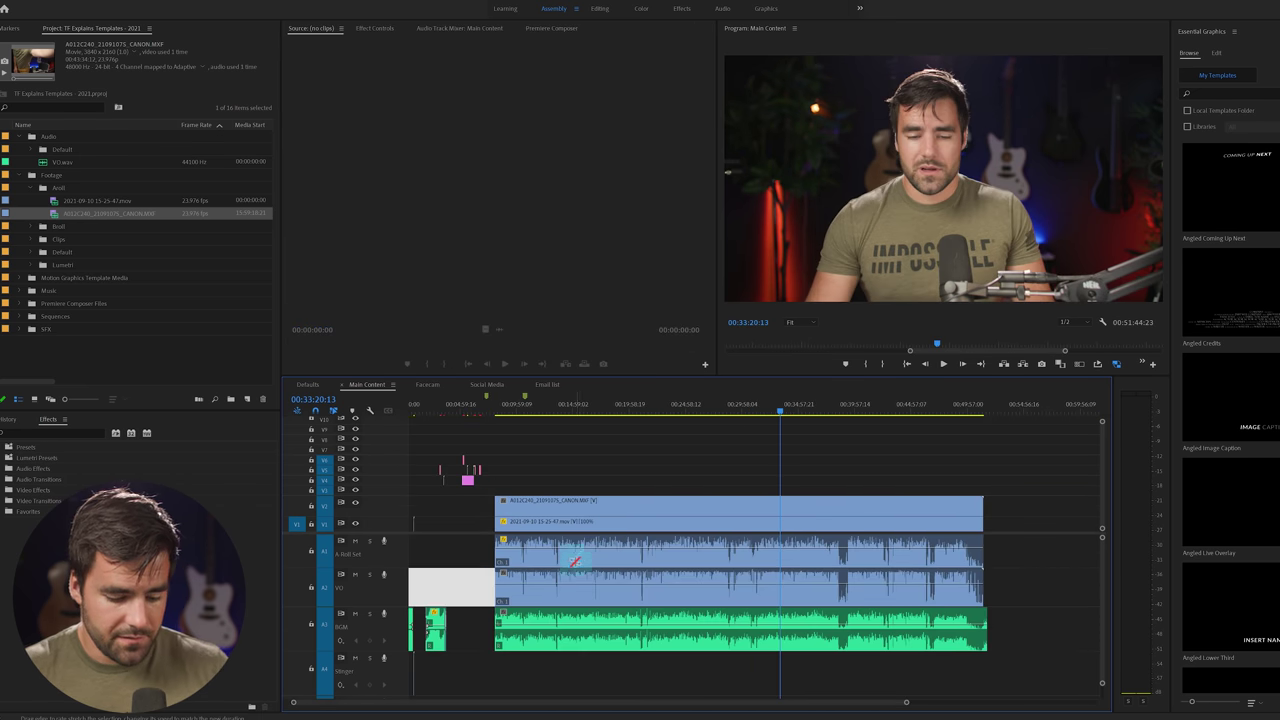
{"action": "left_click", "coordinate": [475, 561]}
{"action": "left_click_drag", "start_coordinate": [466, 596], "coordinate": [719, 573]}
{"action": "key", "text": "Delete"}
{"action": "left_click", "coordinate": [688, 610]}
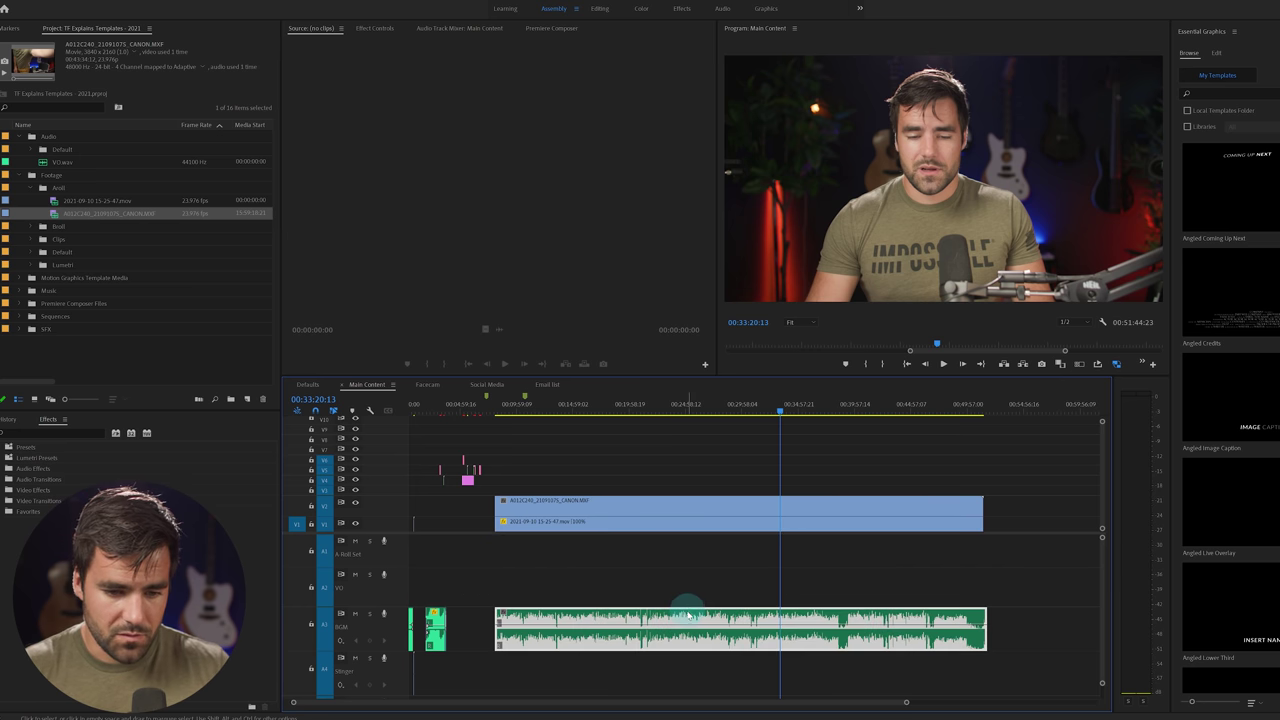
{"action": "key", "text": "alt+Up"}
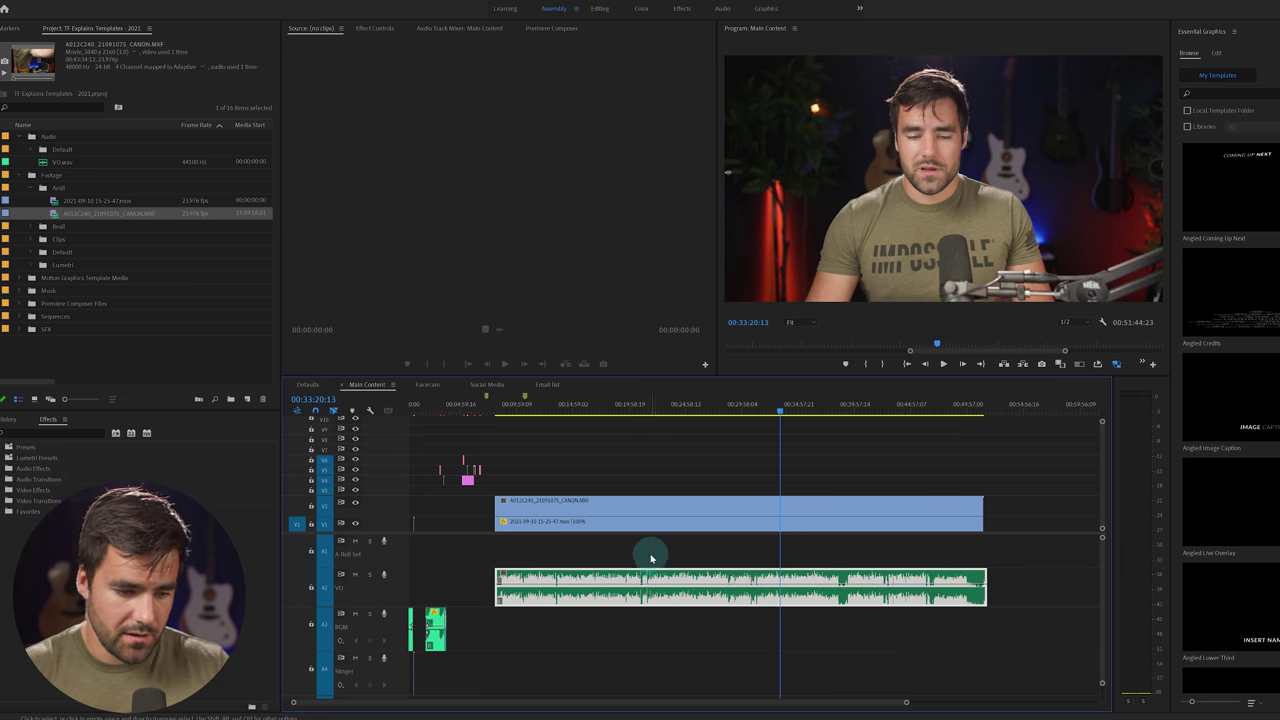
- Play back from about 00:18:22 to check the sync
{"action": "left_click", "coordinate": [611, 403]}
{"action": "key", "text": "space"}
{"action": "key", "text": "="}
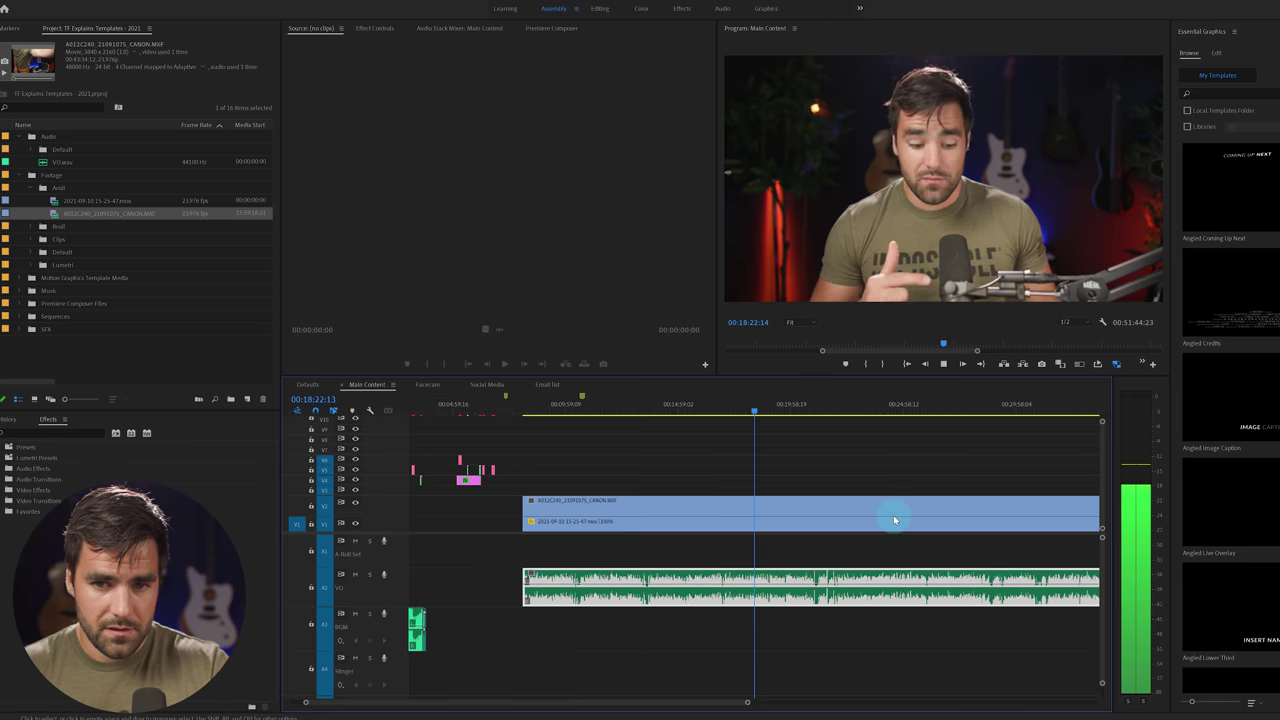
{"action": "key", "text": "space"}
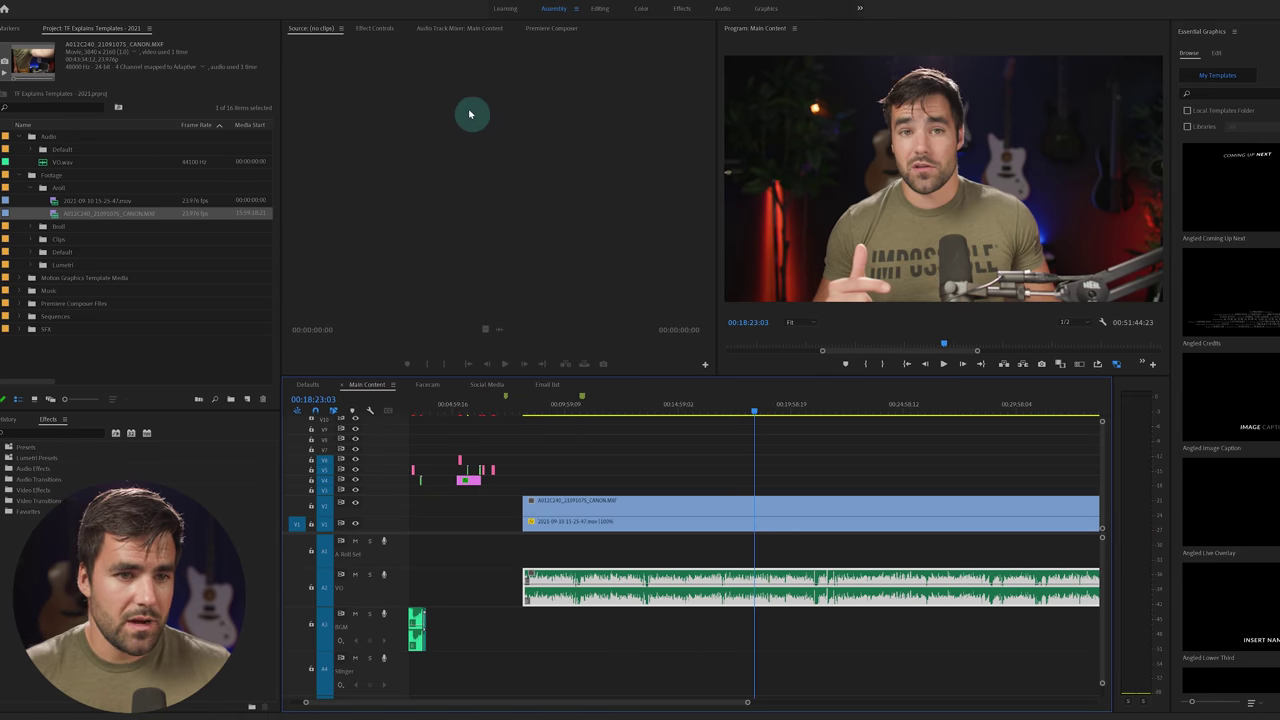
- Zoom out, place the playhead at 00:18:46:10, and zoom back in around it
{"action": "left_click", "coordinate": [461, 33]}
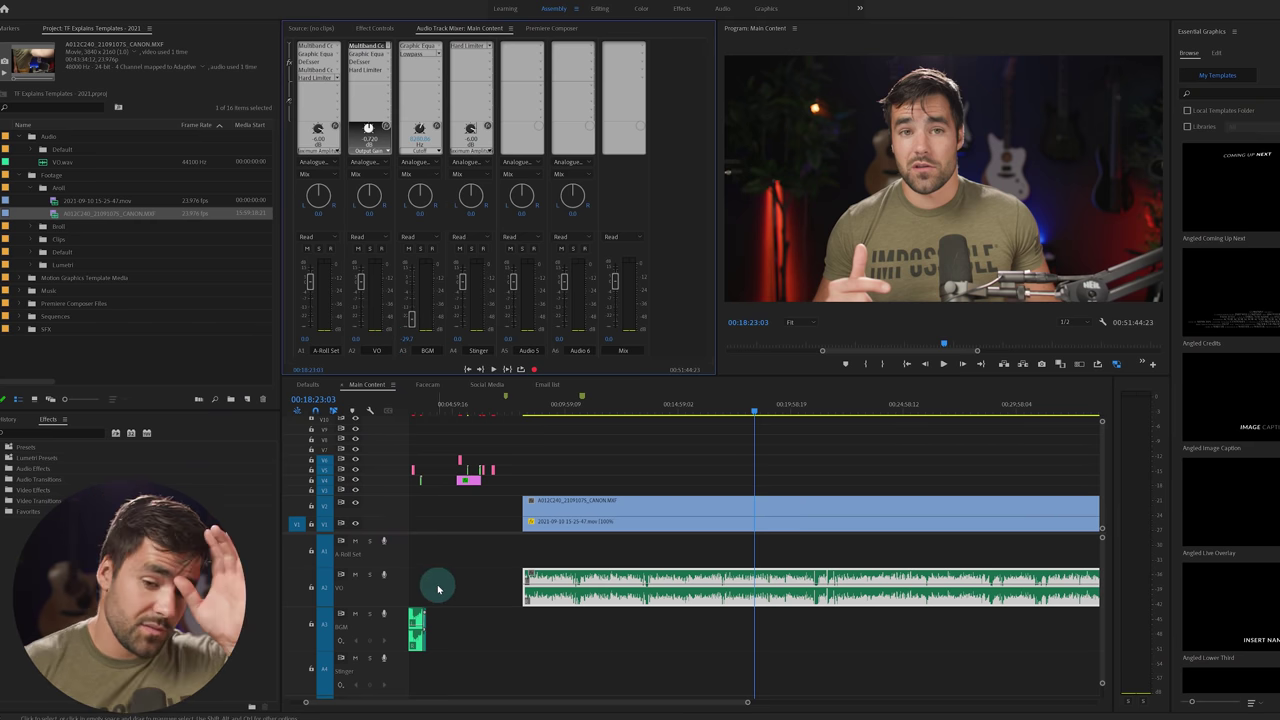
{"action": "key", "text": "minus"}
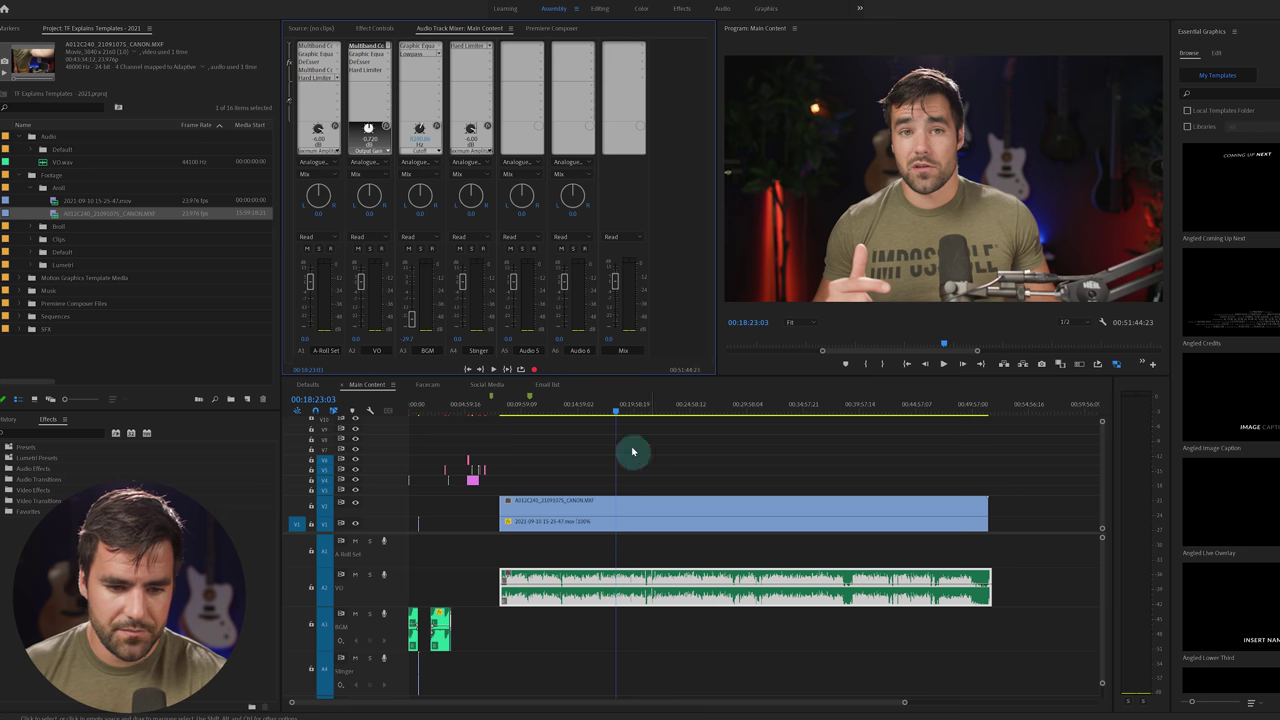
{"action": "left_click", "coordinate": [622, 407]}
{"action": "key", "text": "equal"}
- Move the screen recording to V2 above the camera clip and Alt-drag a camera copy onto V3
{"action": "key", "text": "minus"}
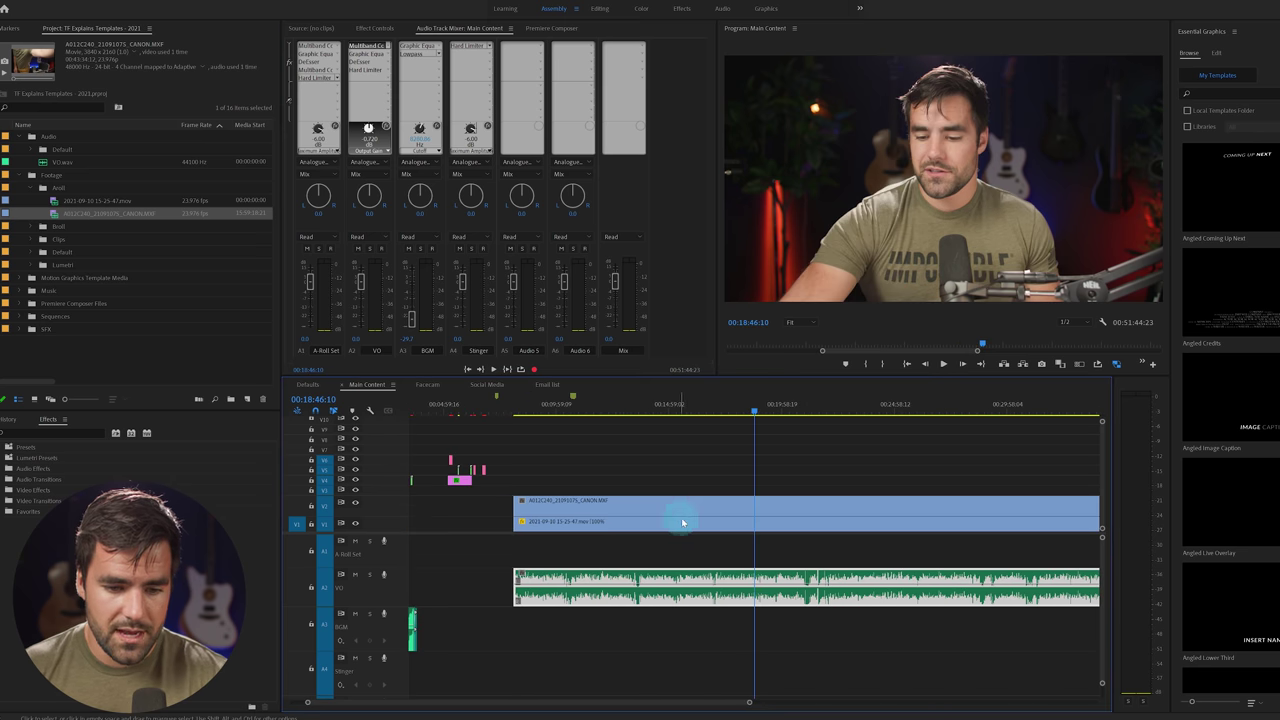
{"action": "left_click", "coordinate": [688, 525]}
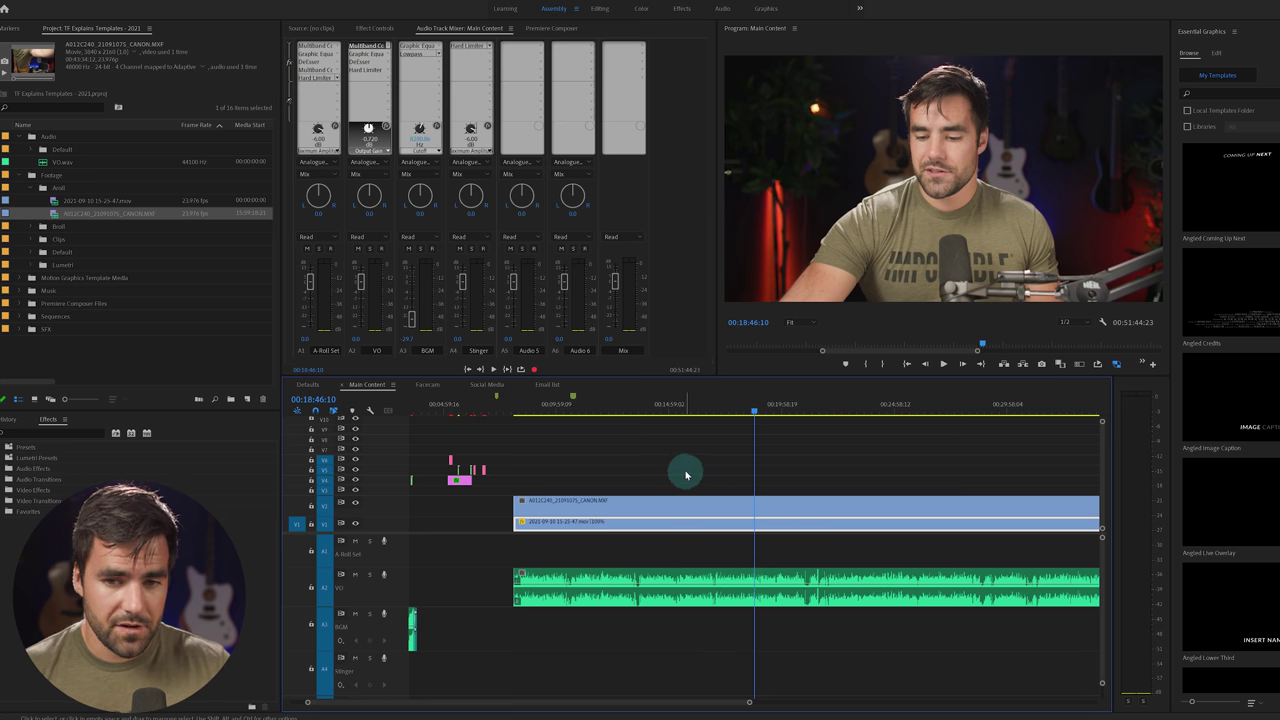
{"action": "left_click", "coordinate": [356, 503]}
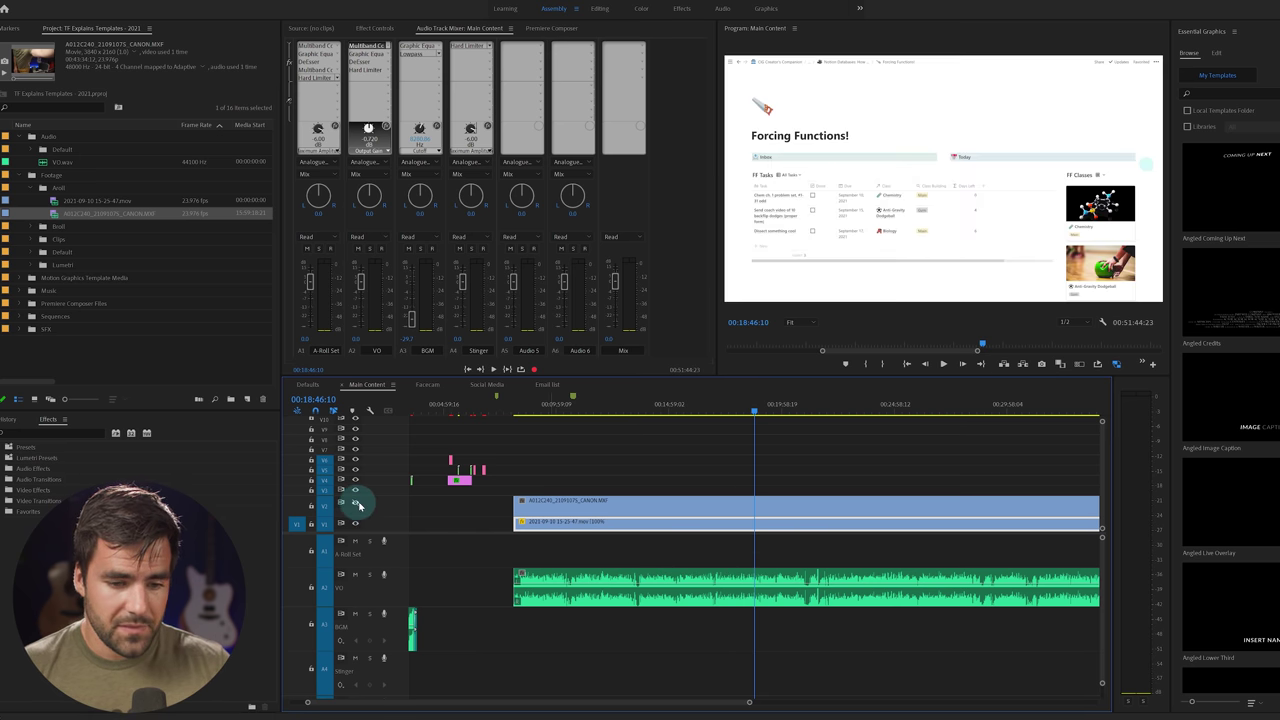
{"action": "mouse_move", "coordinate": [713, 525]}
{"action": "left_mouse_down"}
{"action": "mouse_move", "coordinate": [709, 491]}
{"action": "mouse_move", "coordinate": [705, 522]}
{"action": "left_mouse_up"}
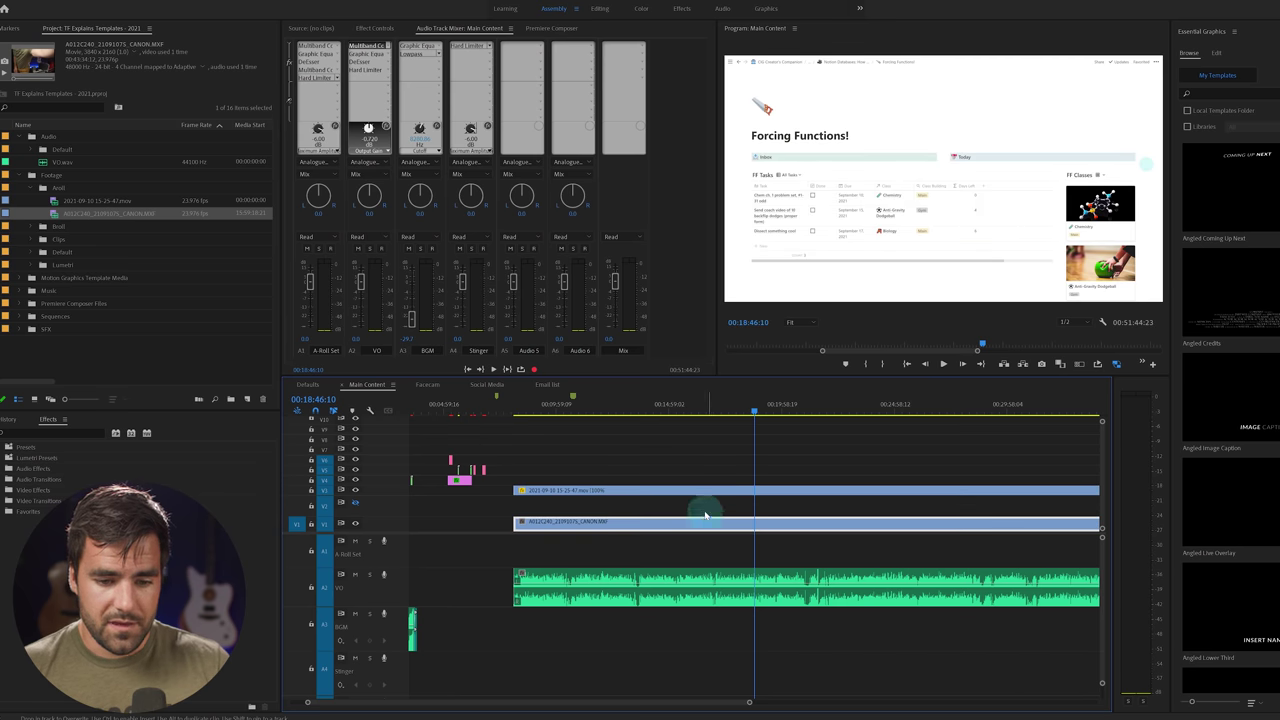
{"action": "left_click", "coordinate": [355, 503]}
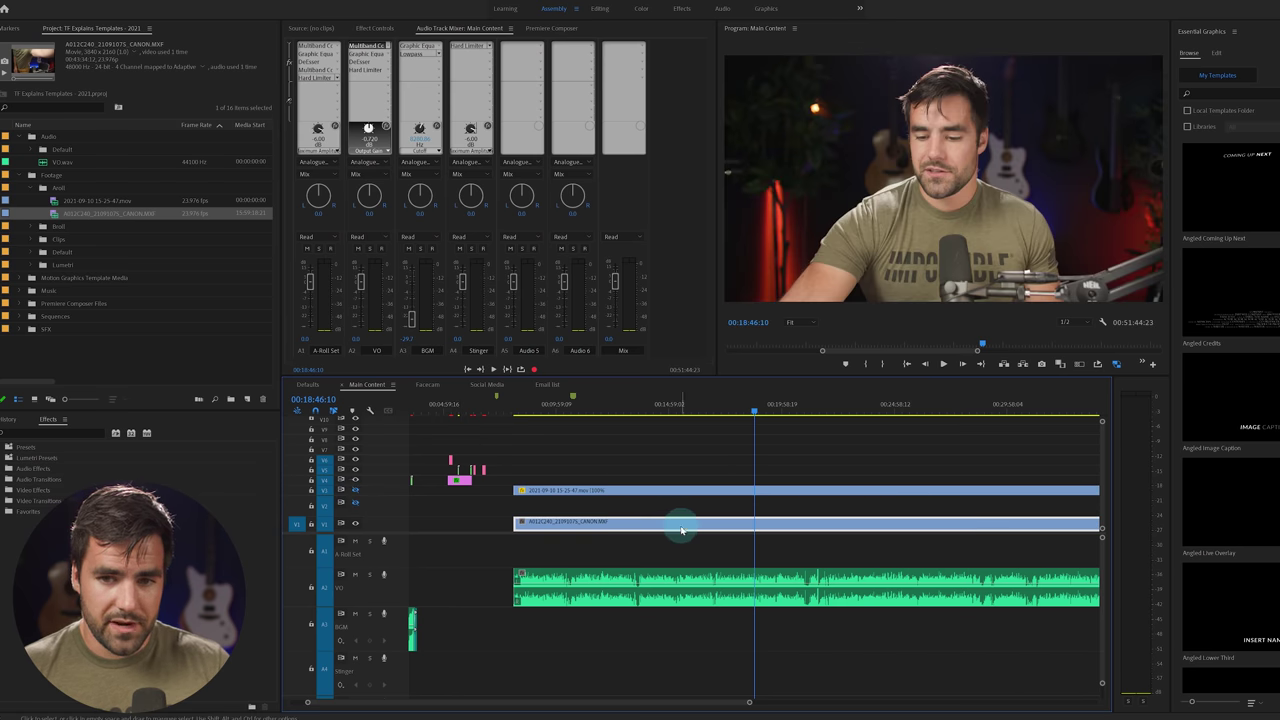
{"action": "left_click_drag", "start_coordinate": [681, 497], "coordinate": [679, 500]}
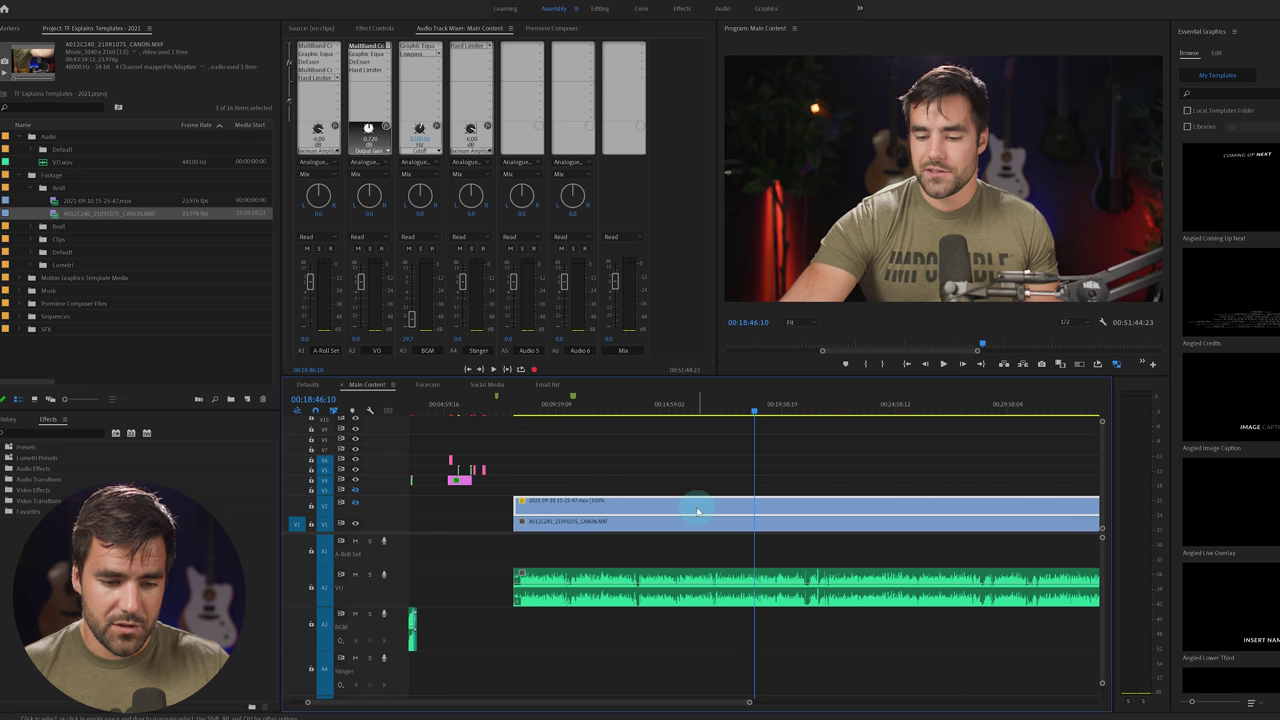
{"action": "left_click_drag", "start_coordinate": [675, 527], "coordinate": [677, 489]}
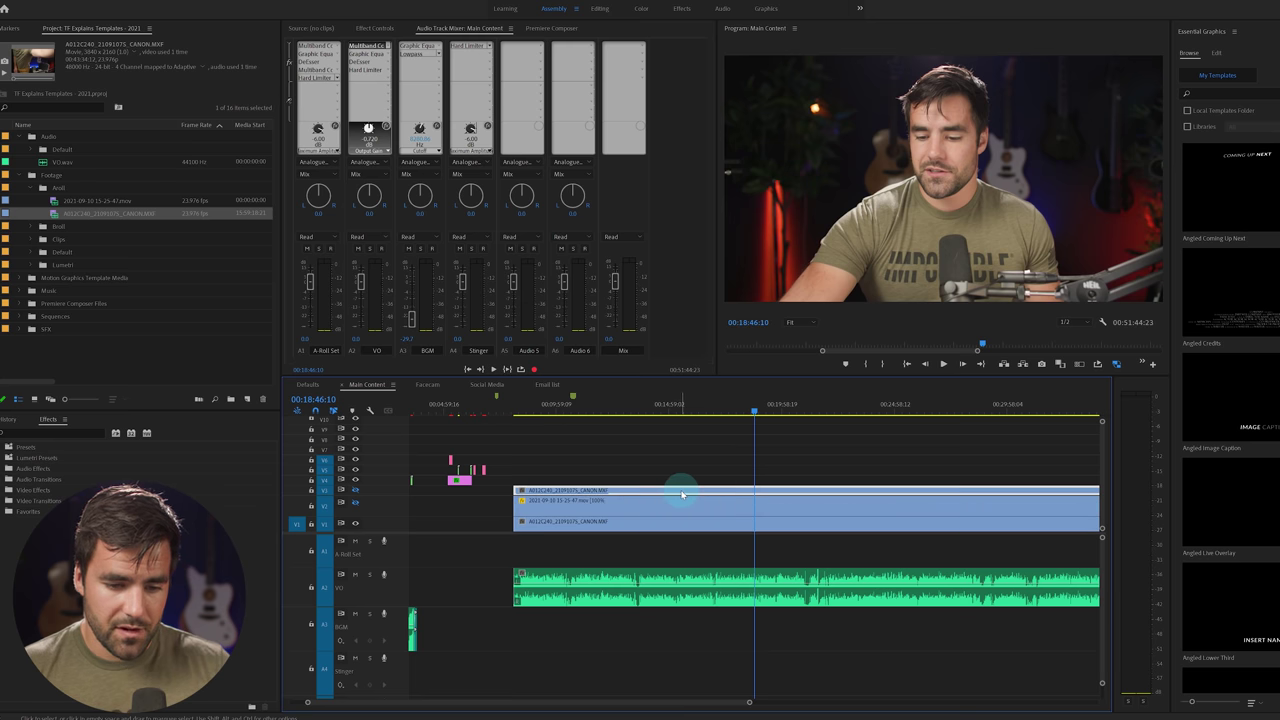
- Copy the first circular face-cam clip in the Facecam sequence with Ctrl+C, then go back to Main Content
{"action": "left_click", "coordinate": [430, 385]}
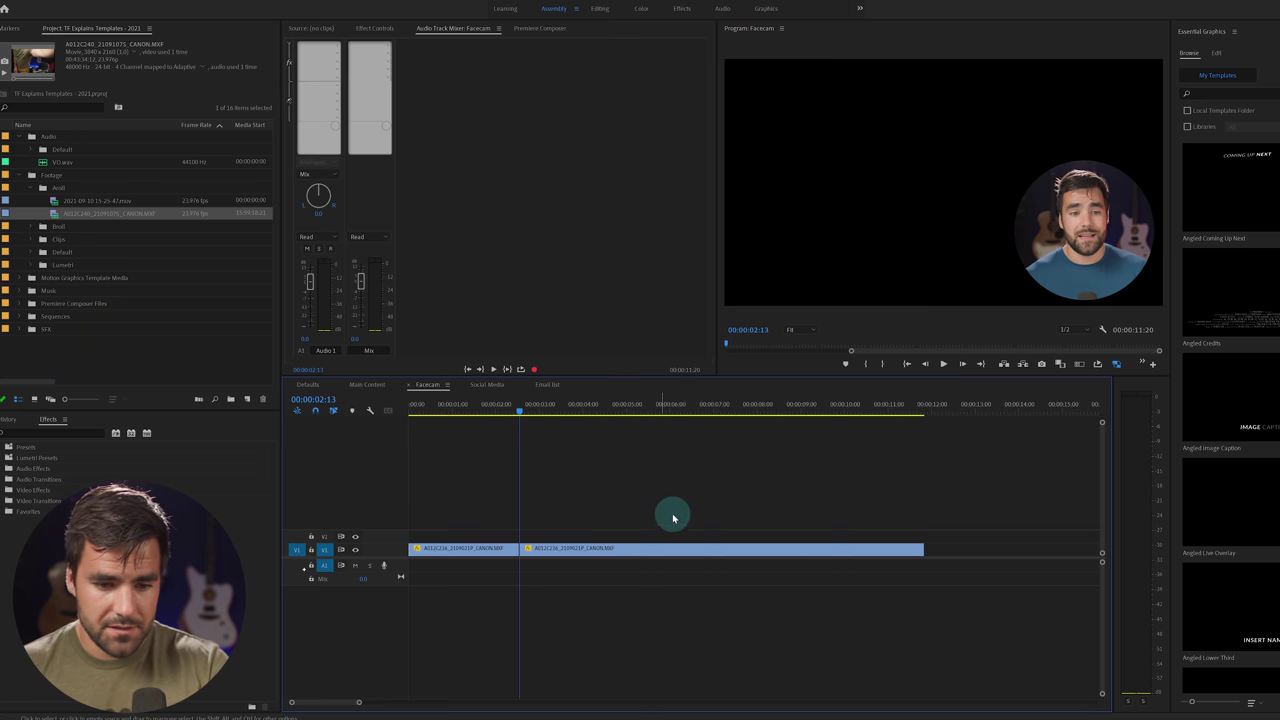
{"action": "left_click", "coordinate": [488, 406]}
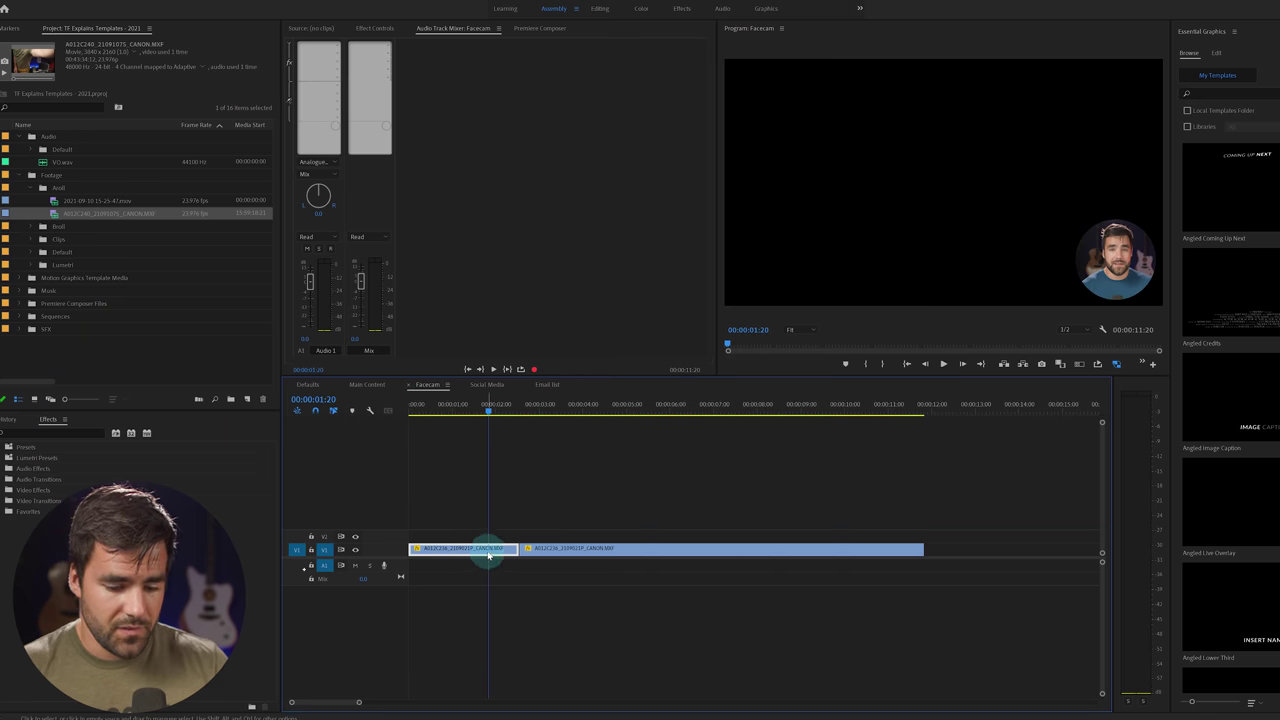
{"action": "key", "text": "ctrl+c"}
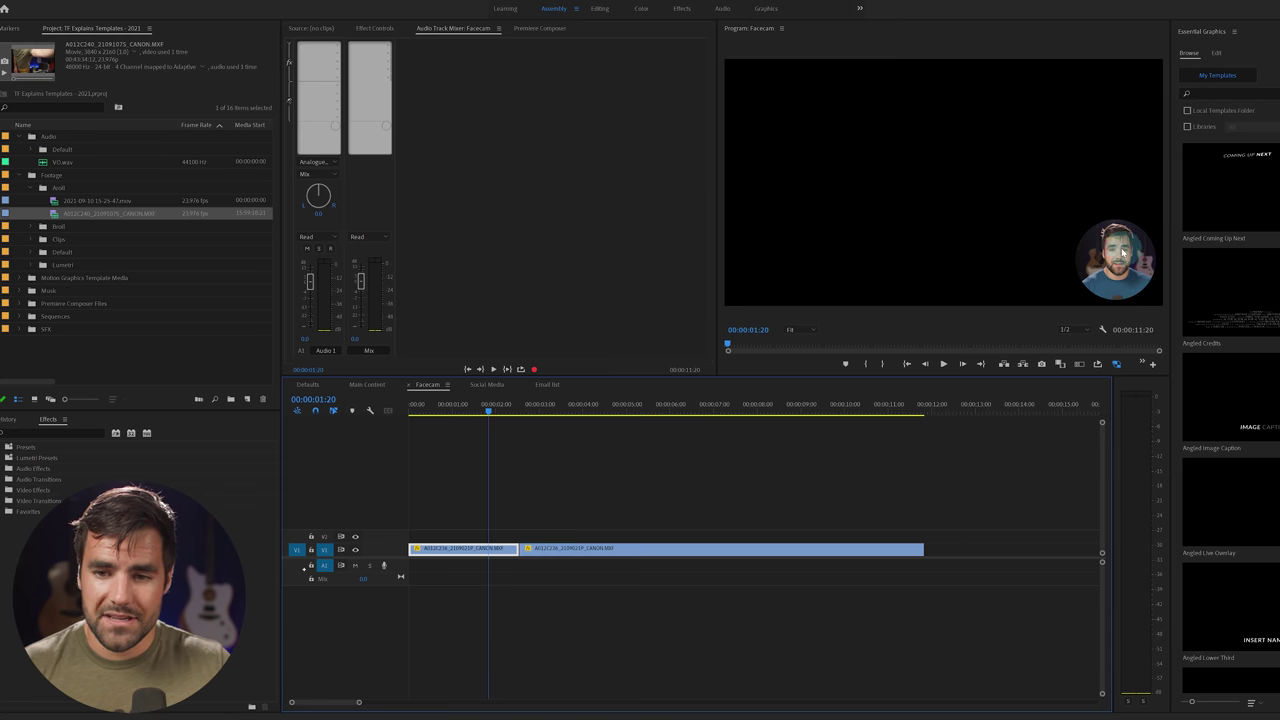
{"action": "left_click", "coordinate": [307, 384]}
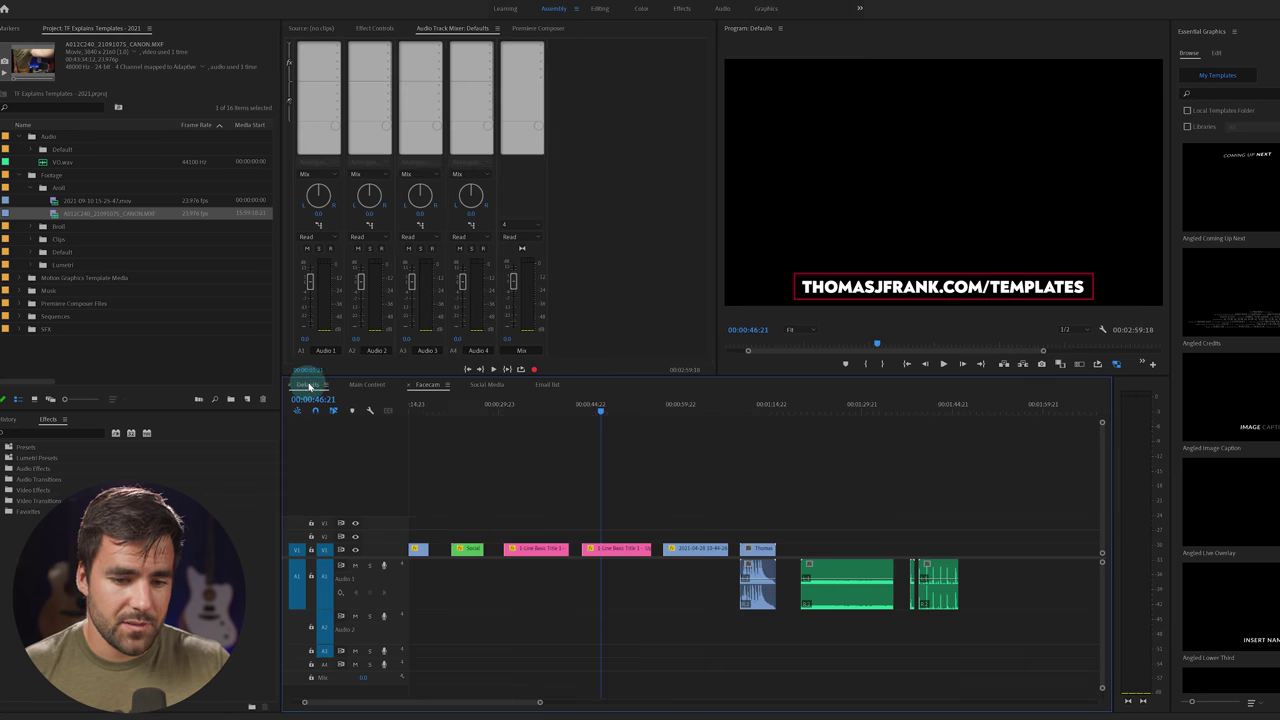
{"action": "left_click", "coordinate": [366, 384]}
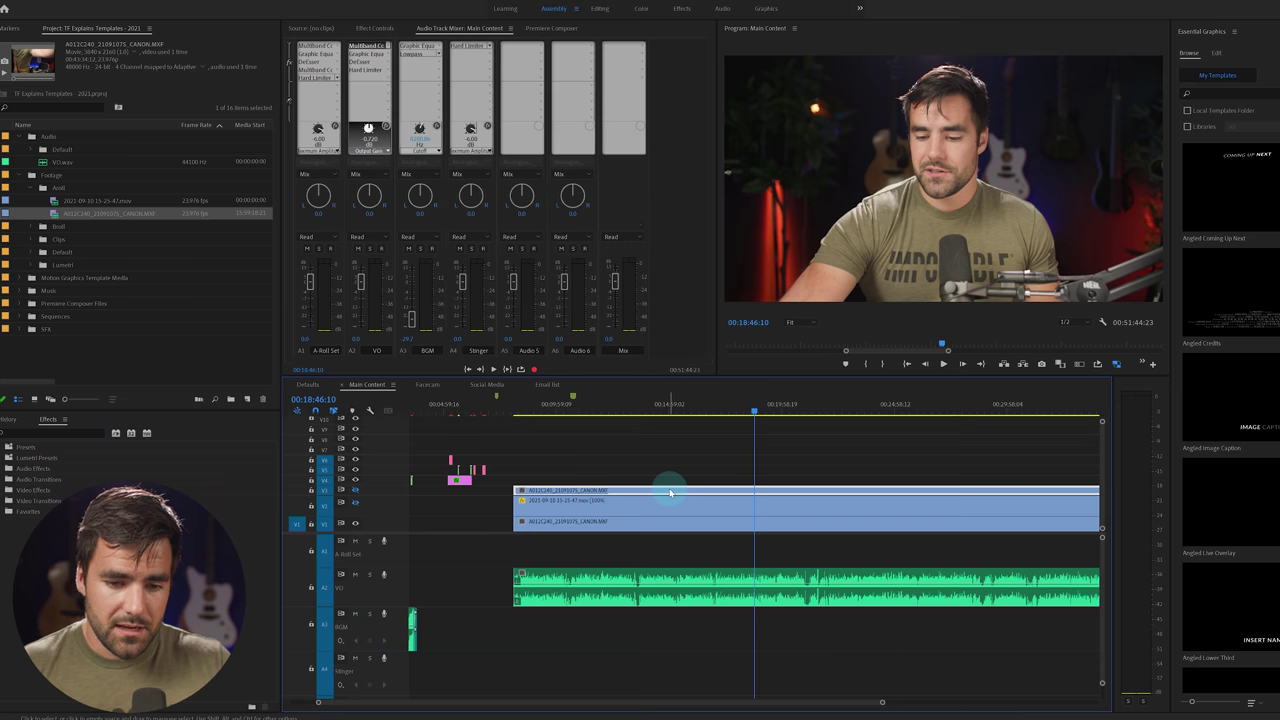
- Paste the face-cam's Motion attributes onto the V3 camera clip and toggle V3 to compare
{"action": "right_click", "coordinate": [750, 491]}
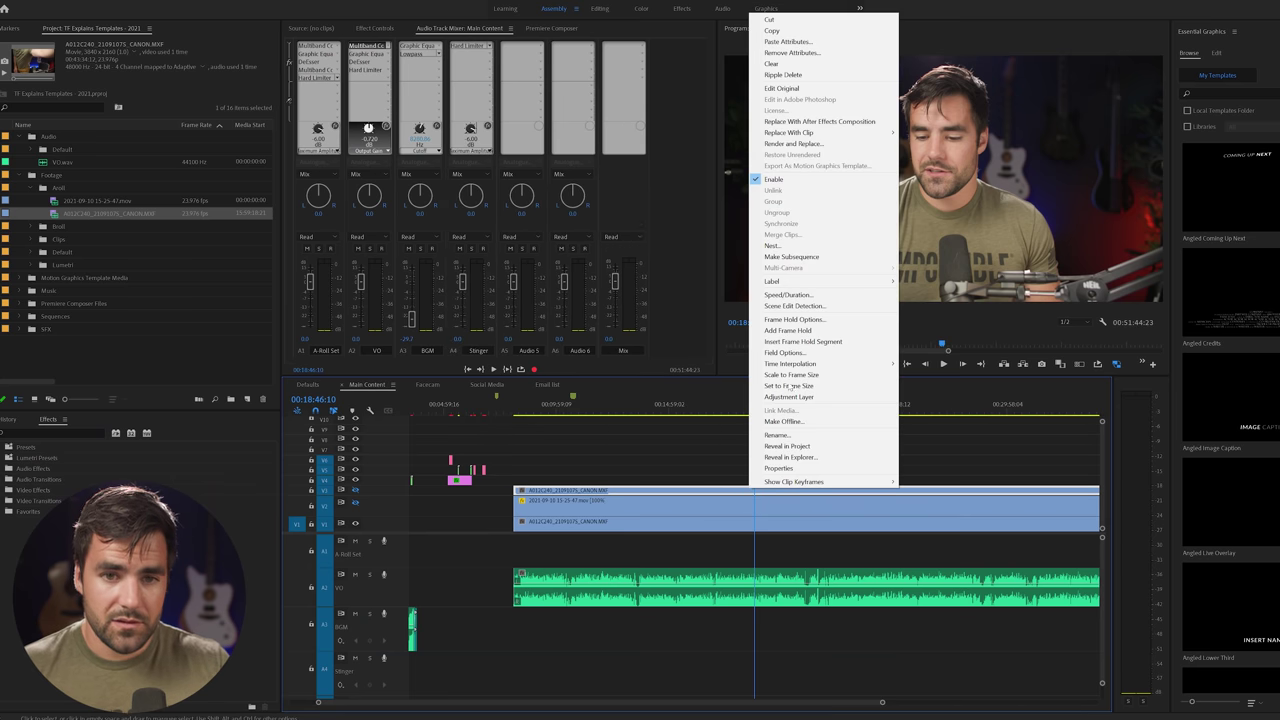
{"action": "left_click", "coordinate": [827, 43]}
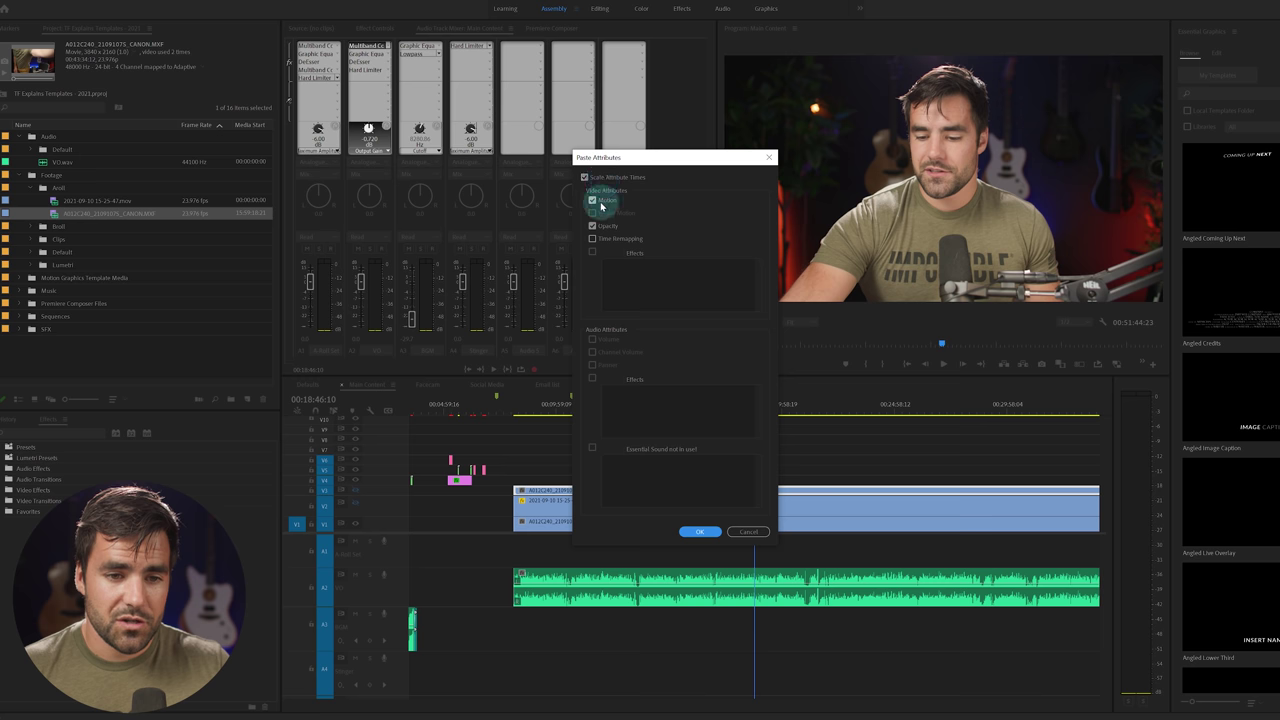
{"action": "left_click", "coordinate": [700, 531]}
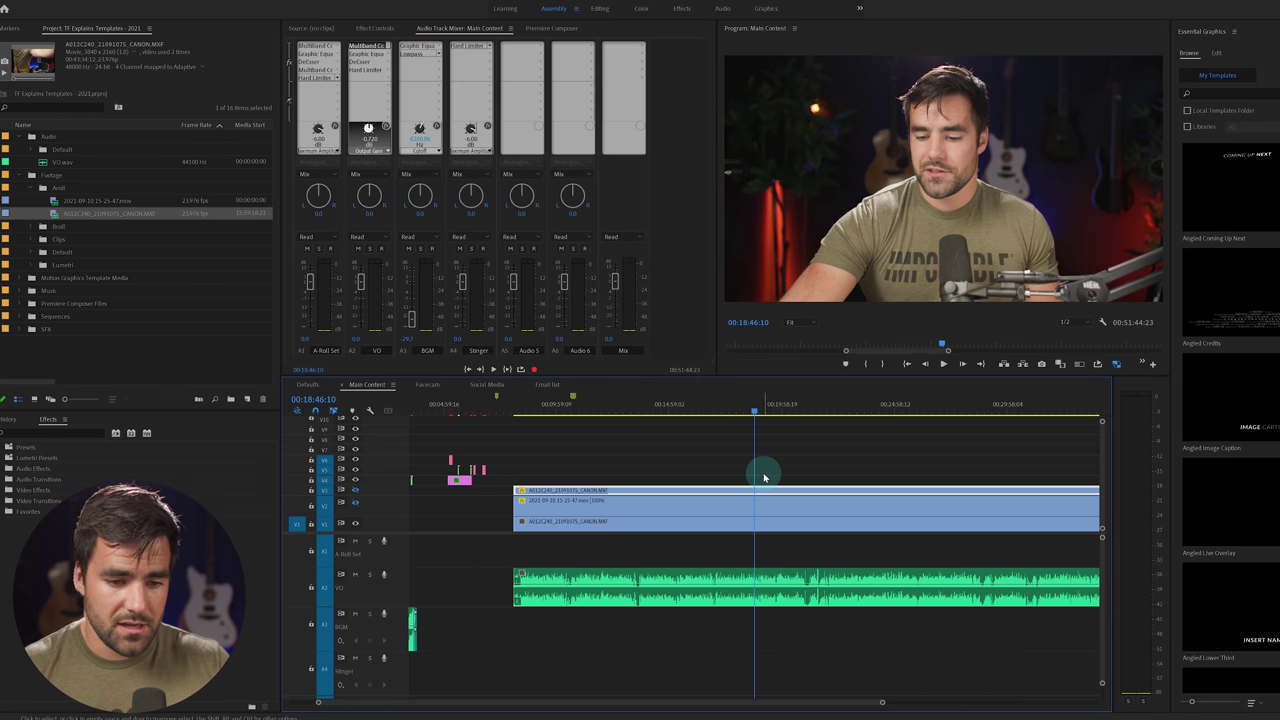
{"action": "left_click", "coordinate": [354, 491]}
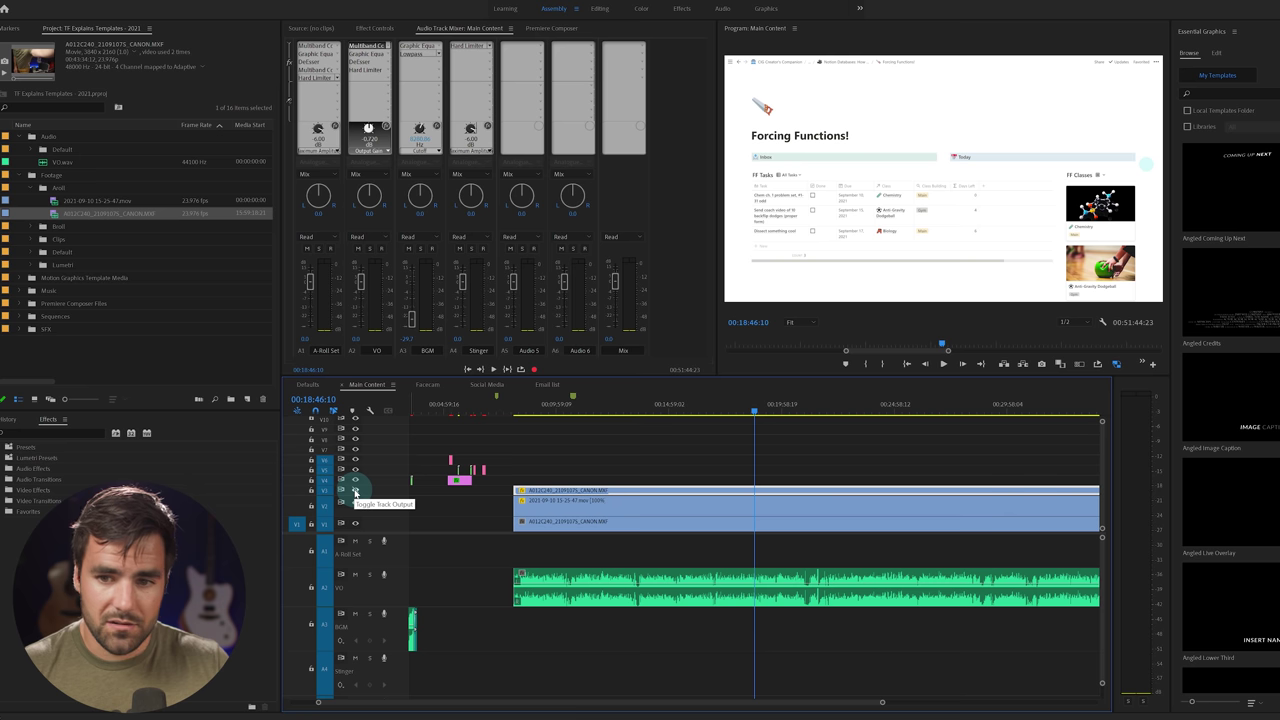
{"action": "left_click", "coordinate": [354, 491]}
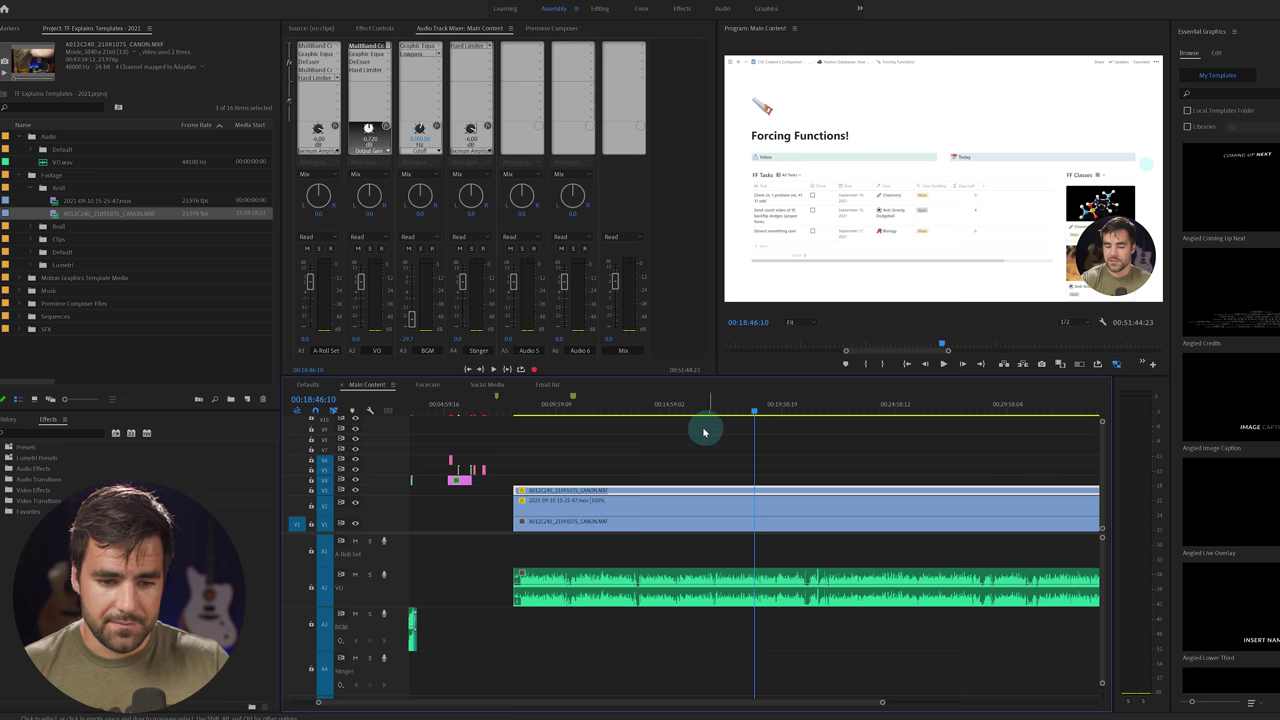
{"action": "key", "text": "Up"}
{"action": "scroll", "coordinate": [709, 463], "scroll_direction": "up", "scroll_amount": 5}
{"action": "scroll", "coordinate": [654, 434], "scroll_direction": "down", "scroll_amount": 6}
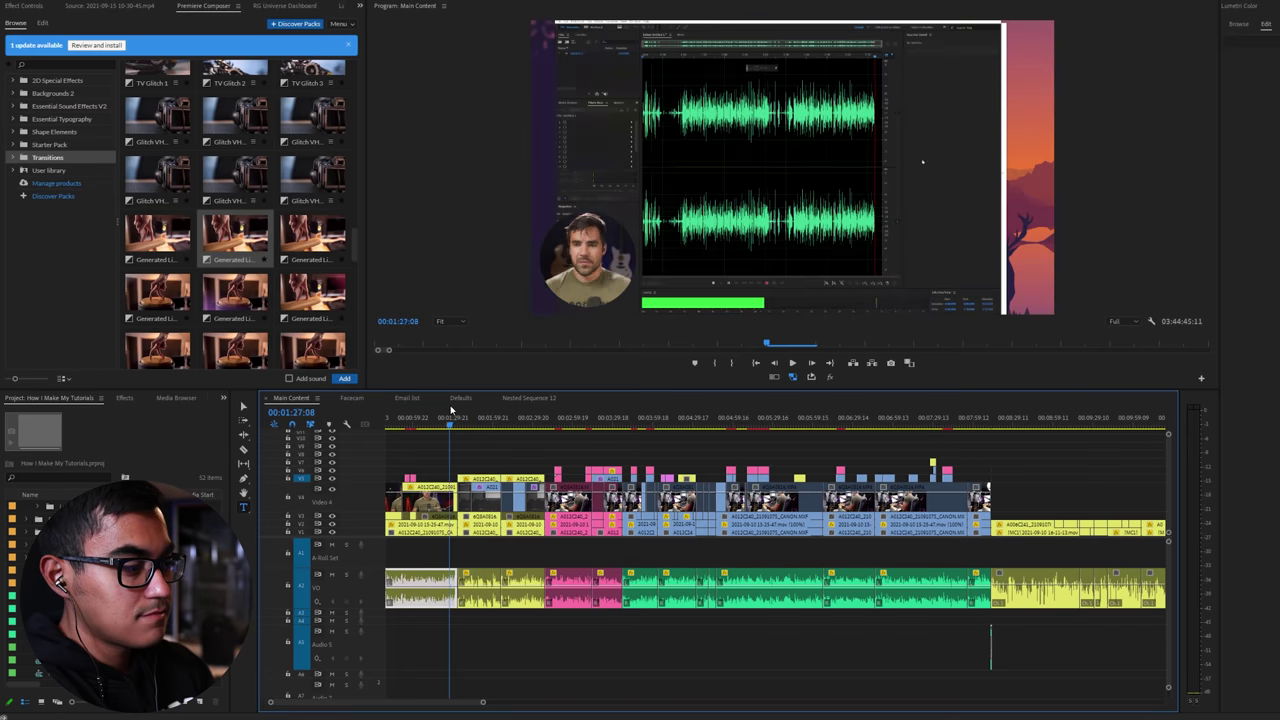
- Scrub from 00:01:27:08 ahead to 00:02:46:16, where the Notion page appears
{"action": "left_click_drag", "start_coordinate": [450, 410], "coordinate": [598, 418]}
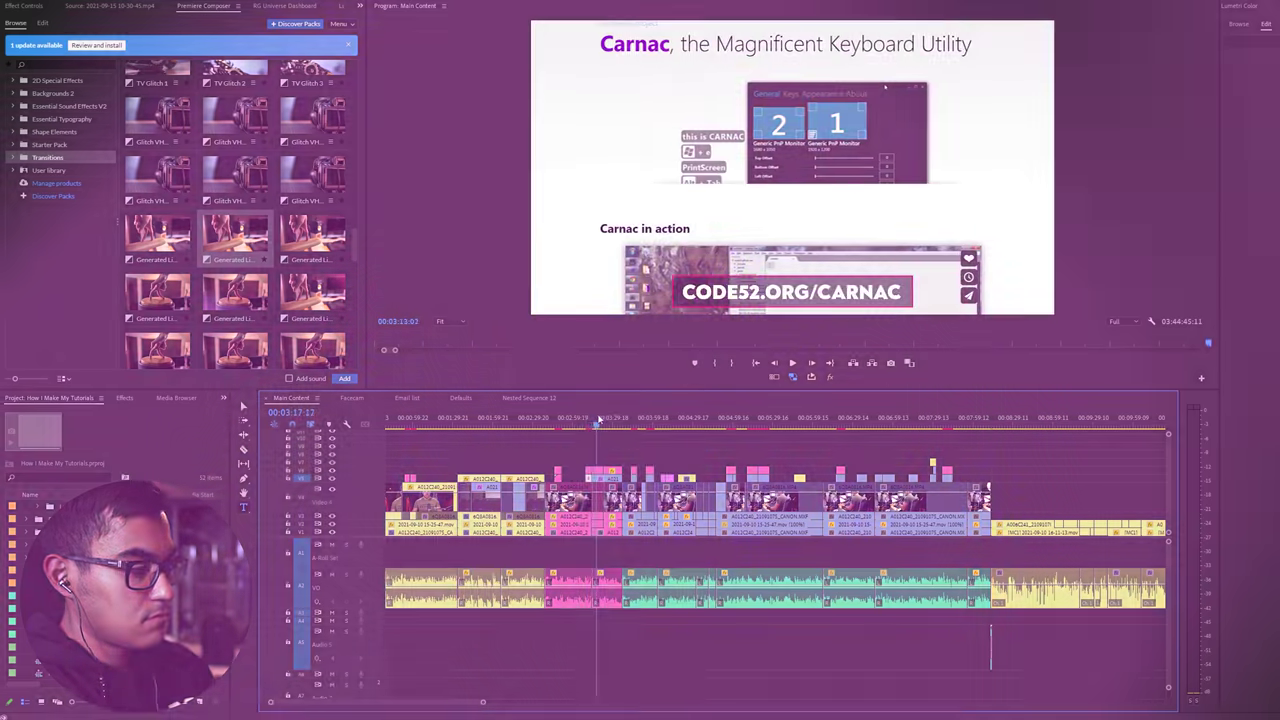